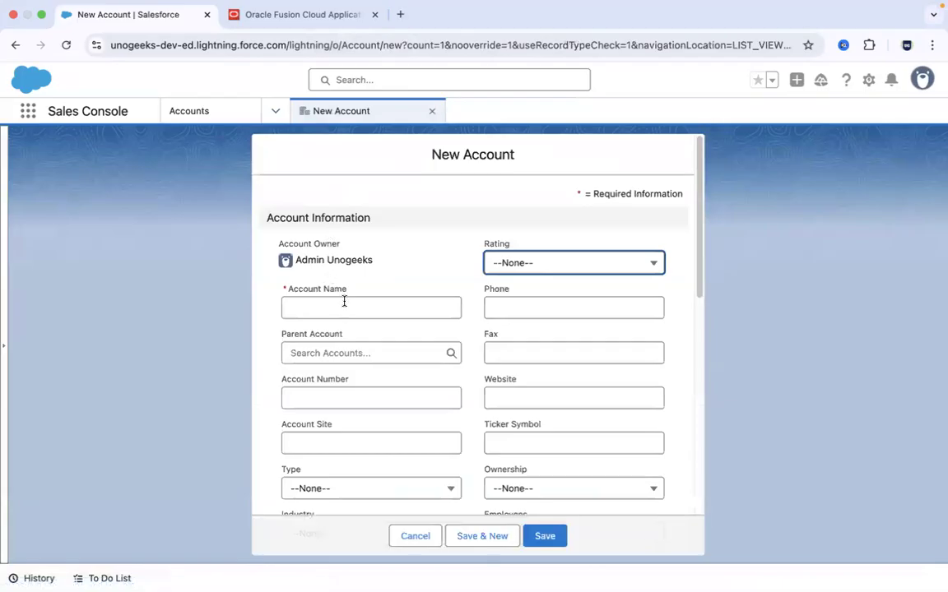
# - Enter the customer's full name as the Account Name and fill in the Account Number on the New Account form
pyautogui.write('John Doe')
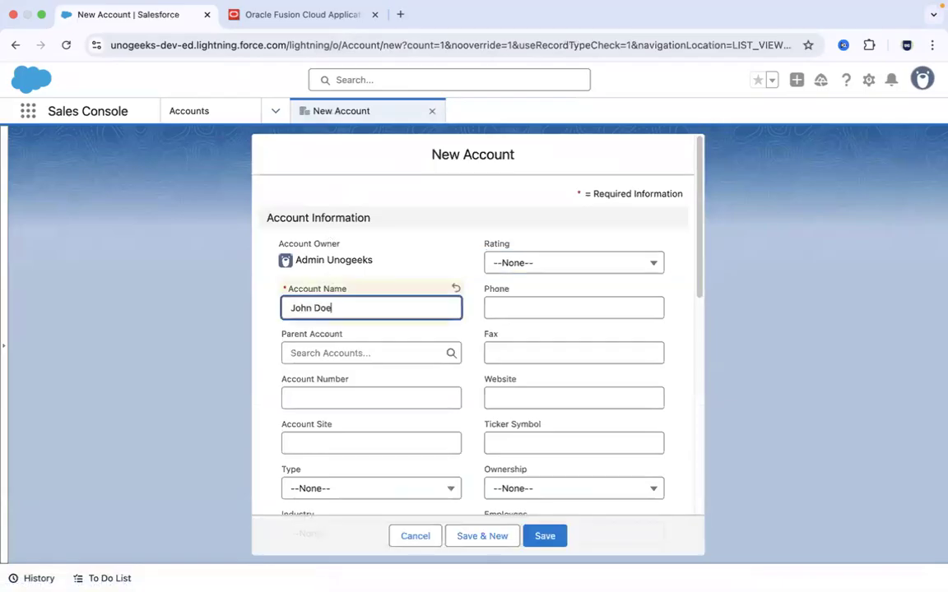
pyautogui.click(338, 393)
pyautogui.write('123')
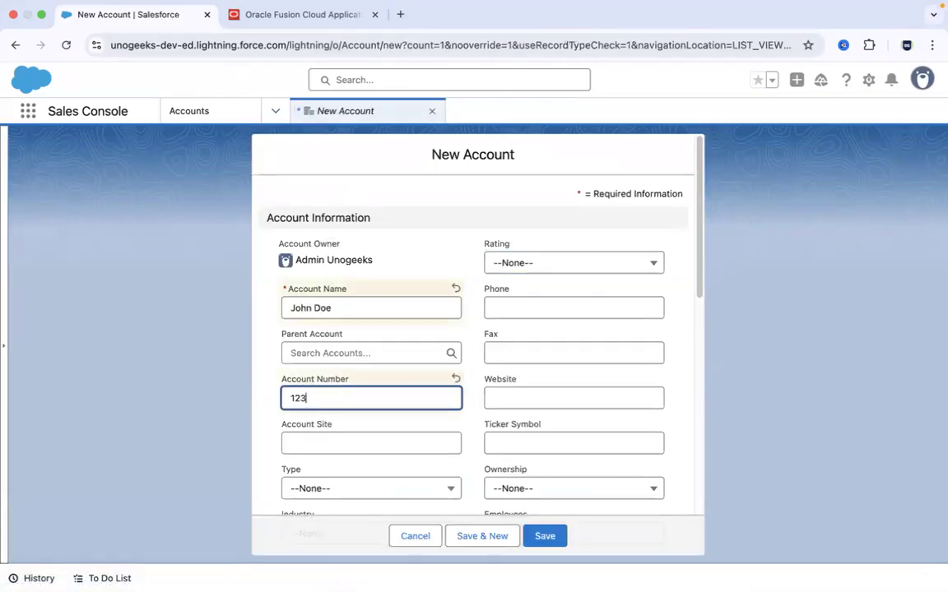
pyautogui.write('456')
pyautogui.click(703, 207)
pyautogui.moveTo(702, 206)
pyautogui.mouseDown()
pyautogui.moveTo(715, 324)
pyautogui.moveTo(707, 451)
pyautogui.moveTo(711, 360)
pyautogui.moveTo(692, 190)
pyautogui.mouseUp()
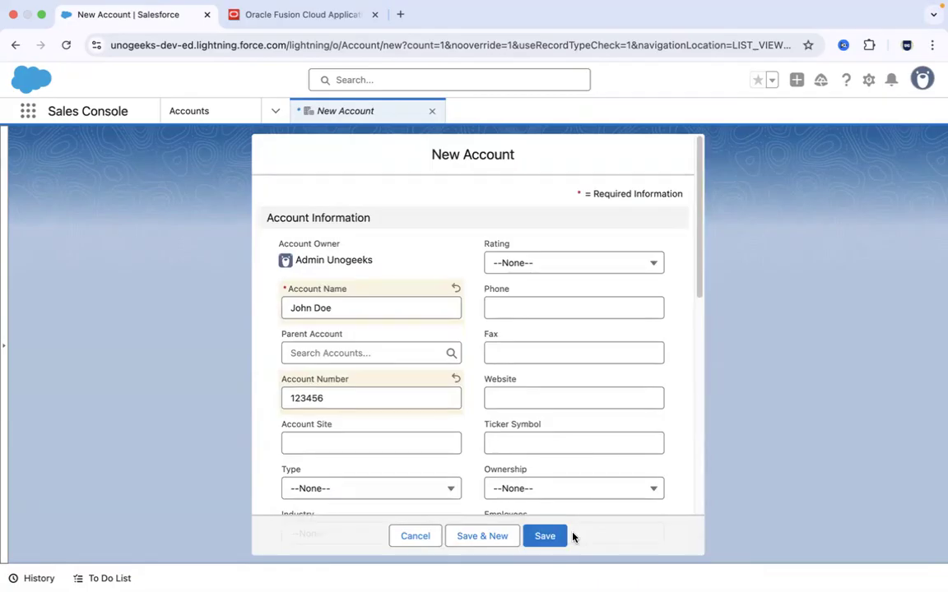
# - Switch to Oracle Fusion Cloud and open the Billing work area under Receivables
pyautogui.click(322, 23)
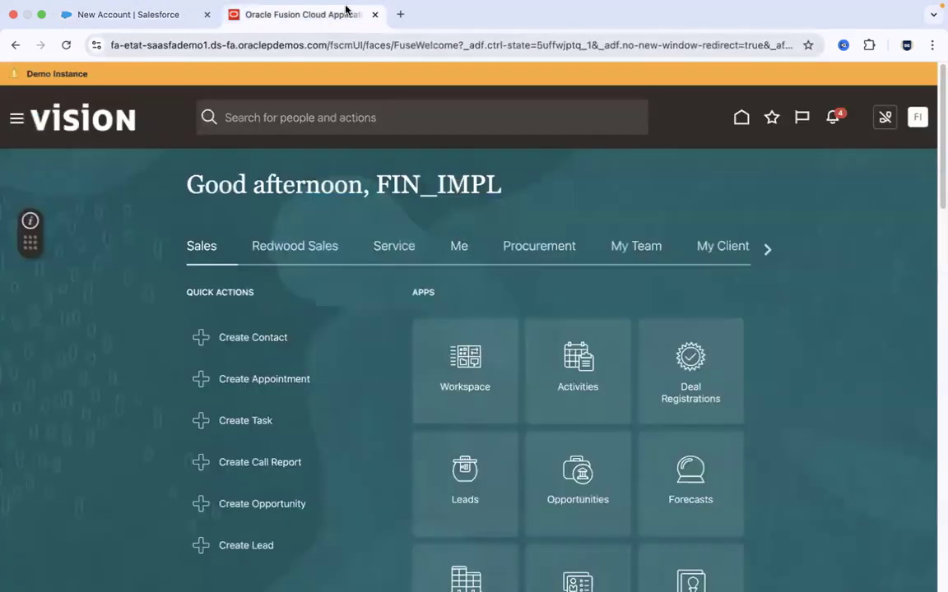
pyautogui.click(150, 17)
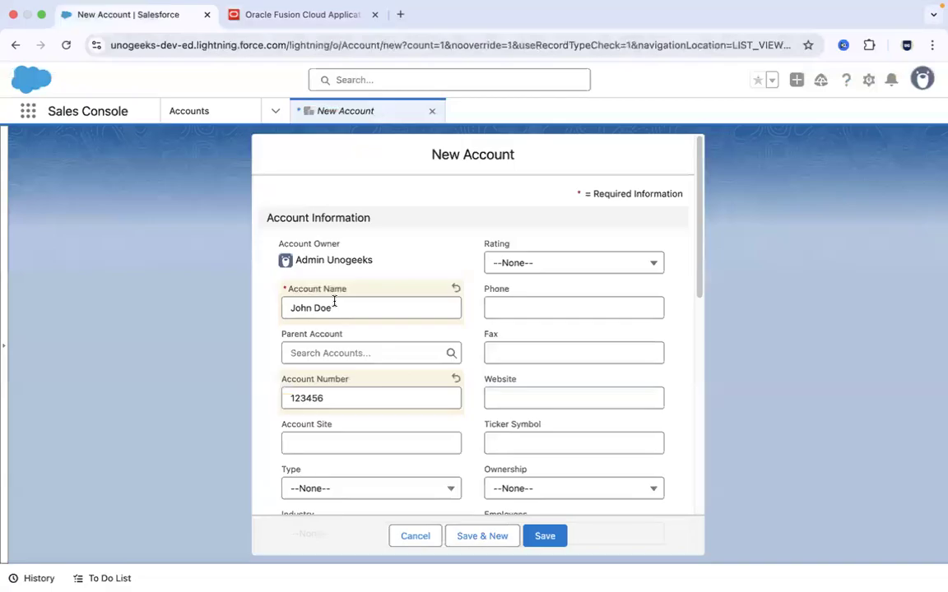
pyautogui.click(320, 15)
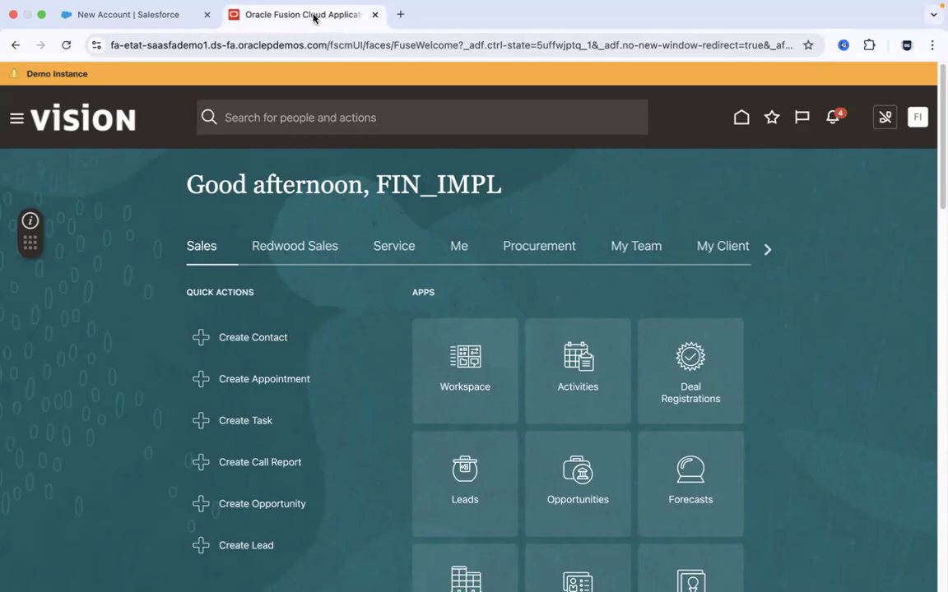
pyautogui.click(15, 115)
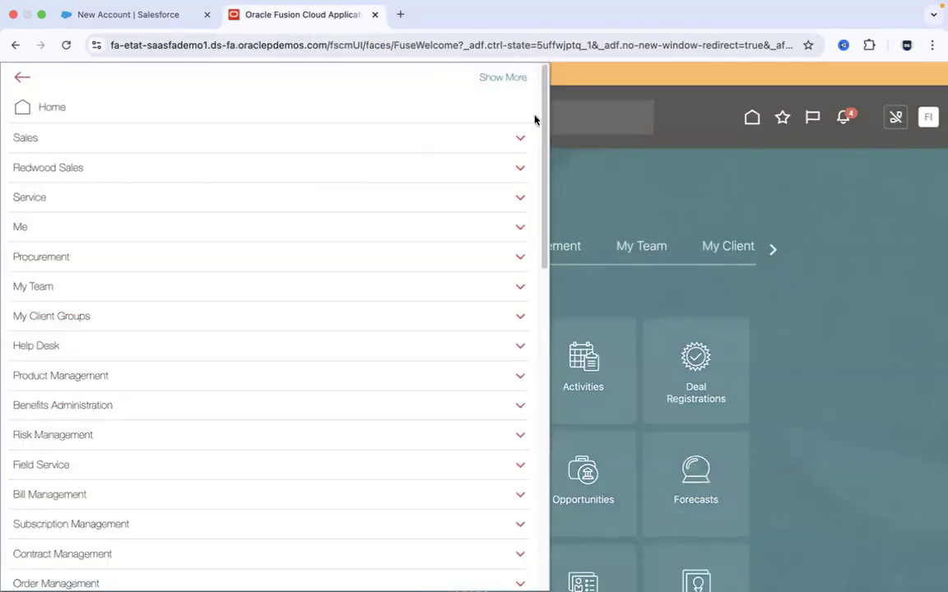
pyautogui.moveTo(545, 99); pyautogui.dragTo(560, 261)
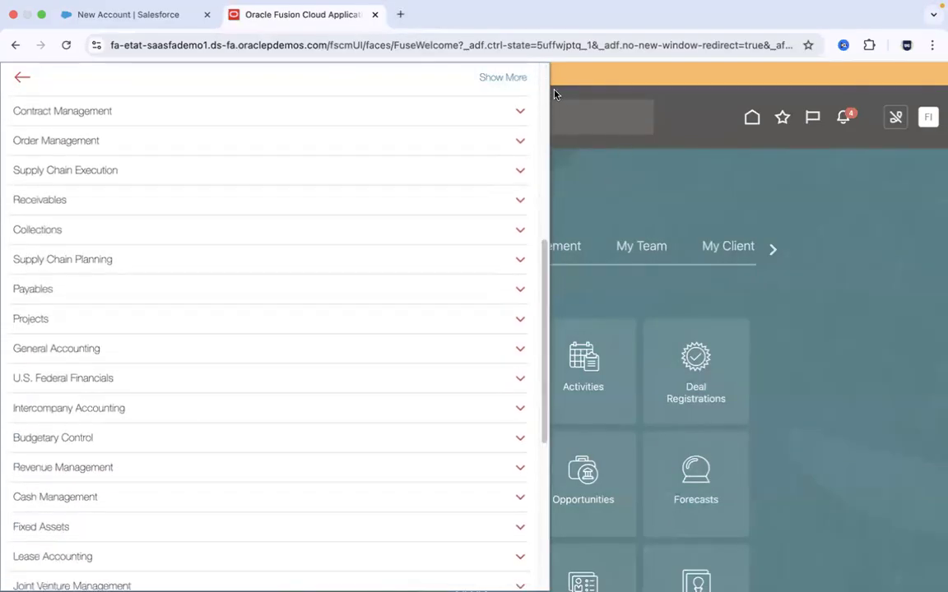
pyautogui.click(521, 204)
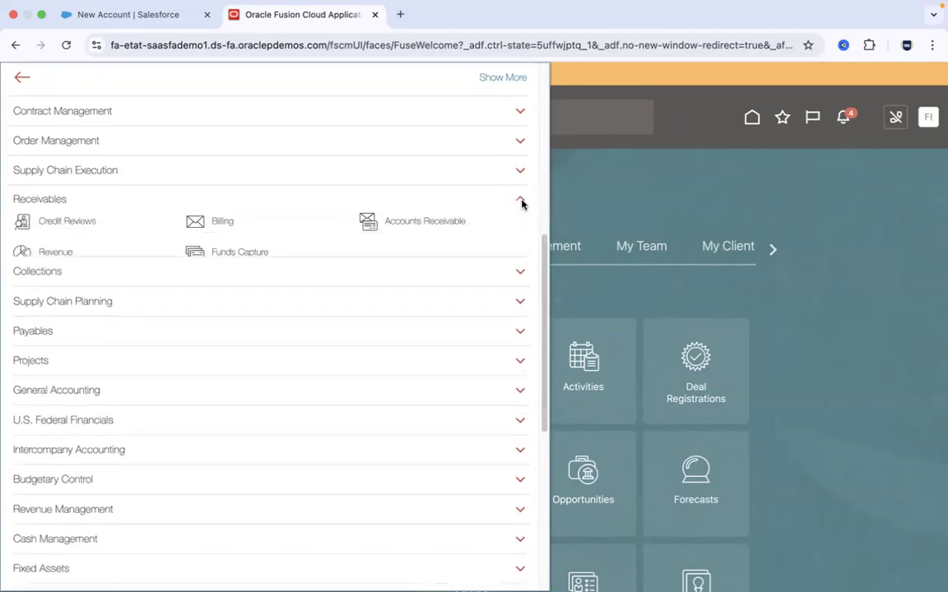
pyautogui.click(226, 223)
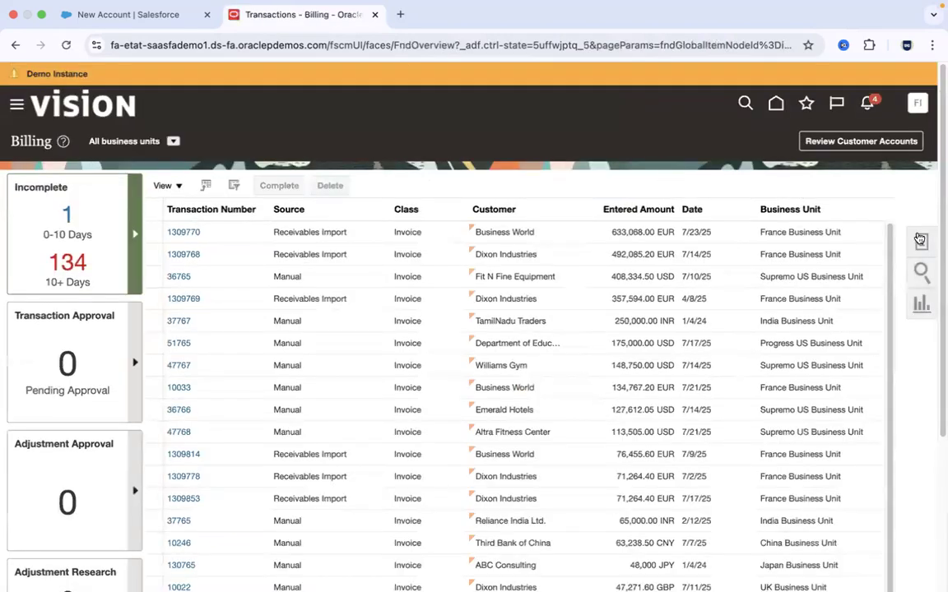
# - Start a new invoice transaction in Billing and set its business unit to US1 Business Unit
pyautogui.click(919, 239)
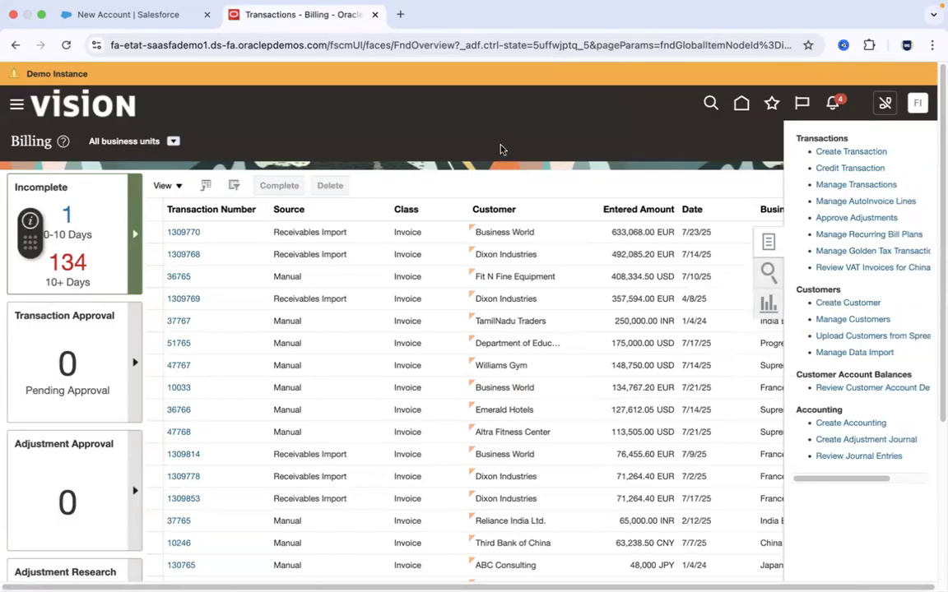
pyautogui.click(238, 238)
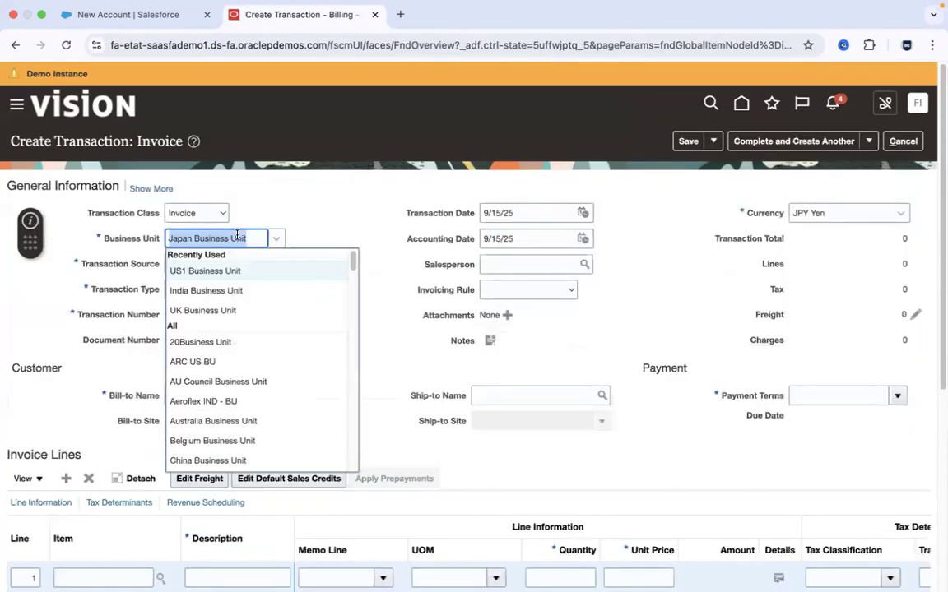
pyautogui.write('US1')
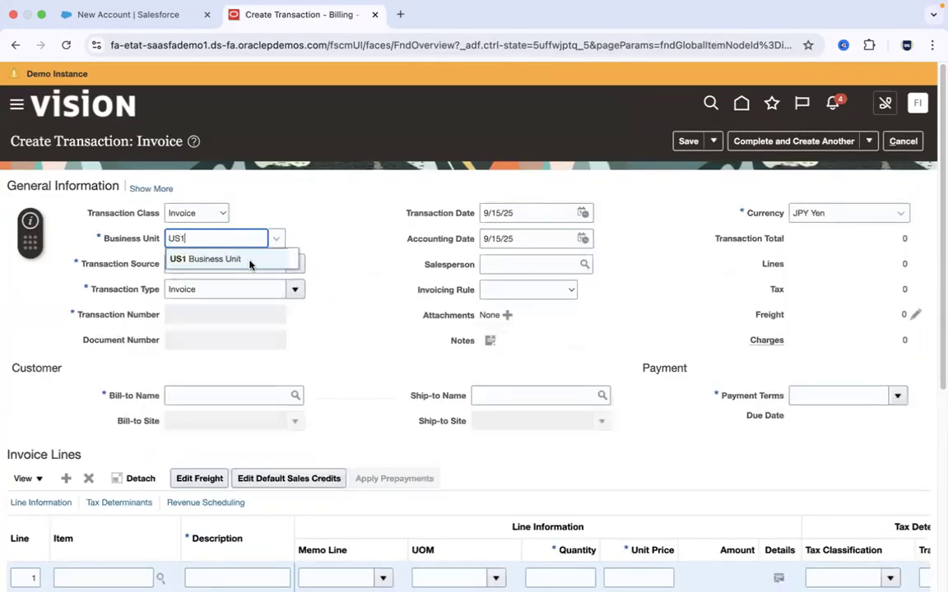
pyautogui.click(249, 262)
# - Check the customer details on the Salesforce New Account form, and return to the Oracle invoice
pyautogui.click(108, 12)
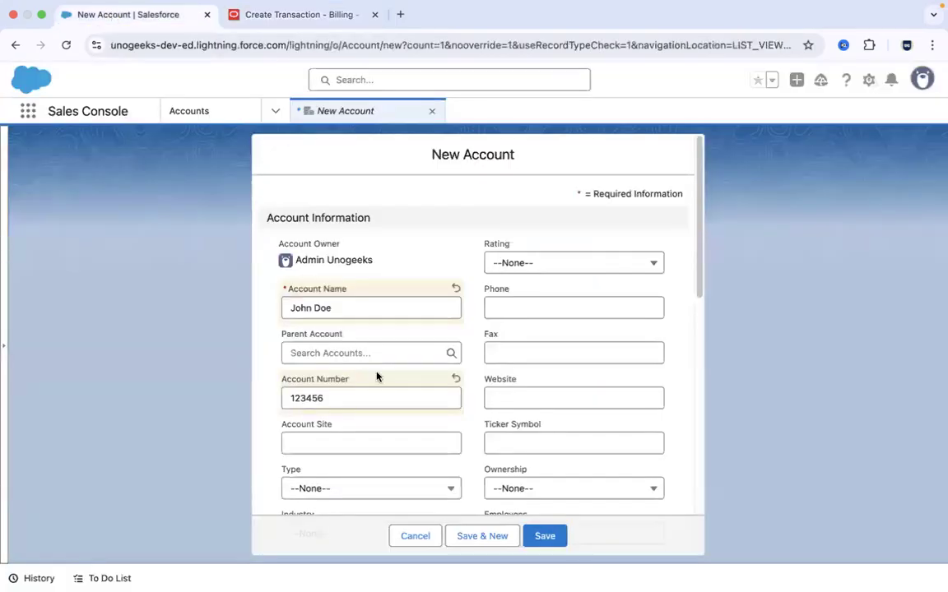
pyautogui.click(541, 538)
pyautogui.click(318, 17)
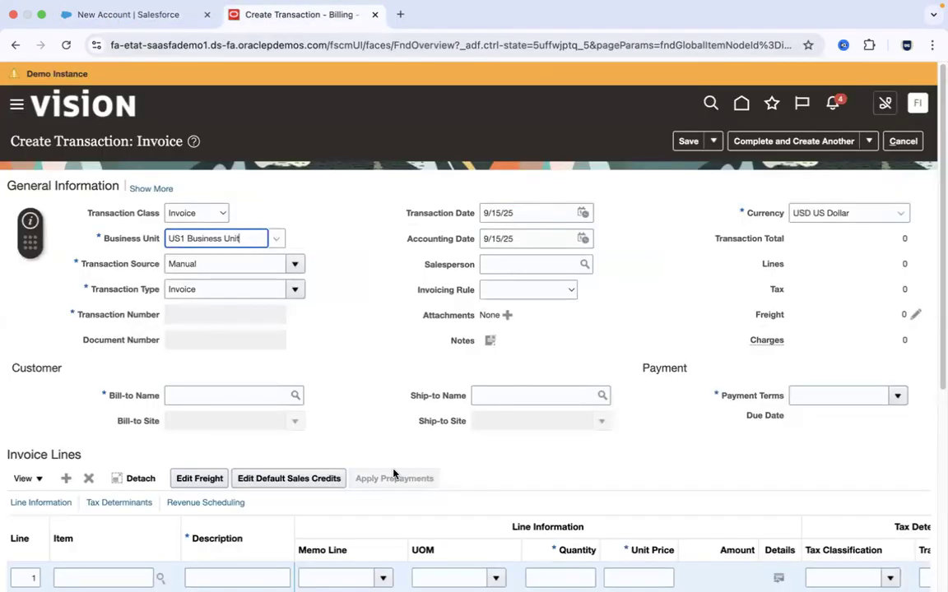
# - Enter the customer's full name as the invoice's Bill-to Name and correct its capitalization
pyautogui.click(223, 396)
pyautogui.write('JOh')
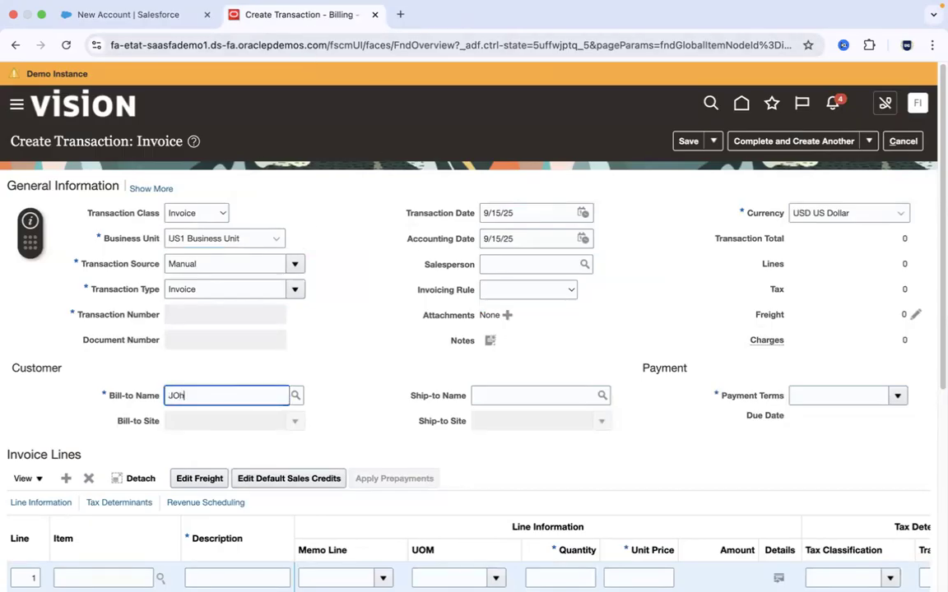
pyautogui.write('n Doe')
pyautogui.click(359, 386)
pyautogui.click(179, 397)
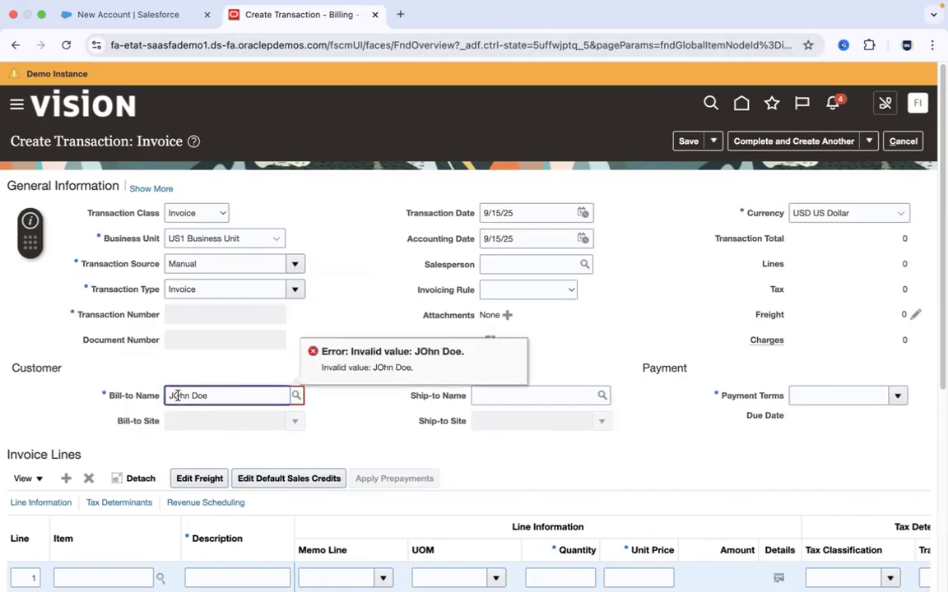
pyautogui.press('BackSpace')
pyautogui.write('o')
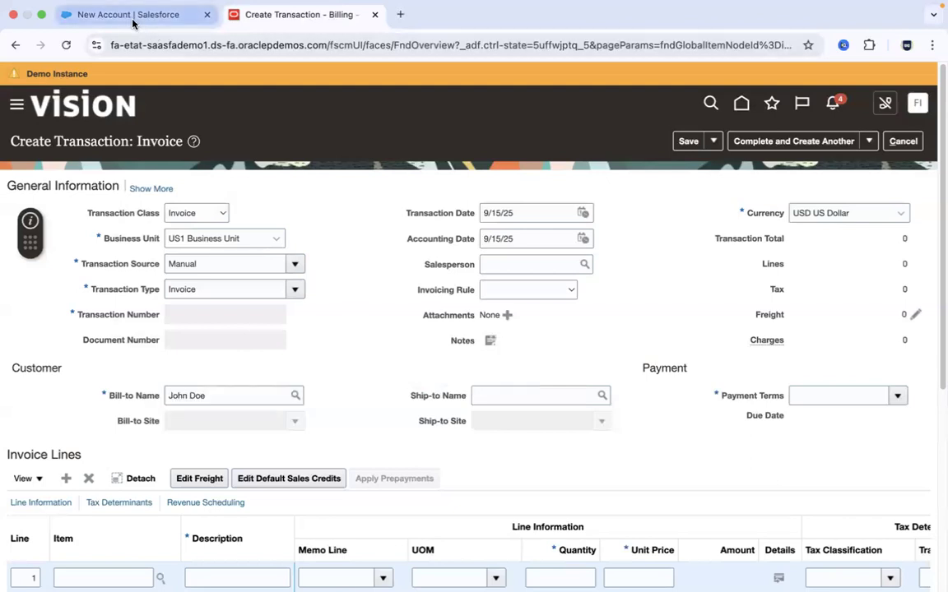
# - Compare the account name on the Salesforce form with the Bill-to Name on the Oracle invoice
pyautogui.click(130, 16)
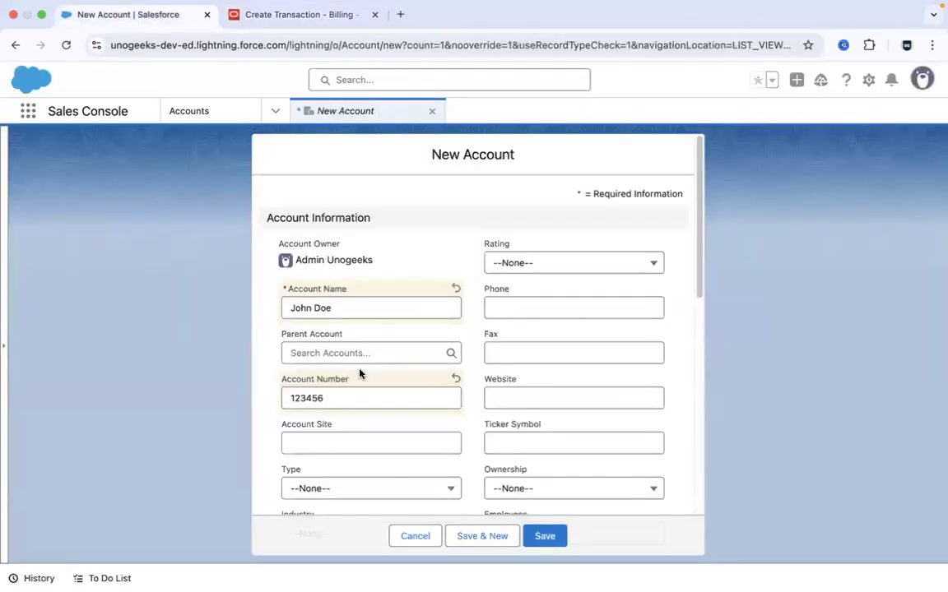
pyautogui.click(552, 538)
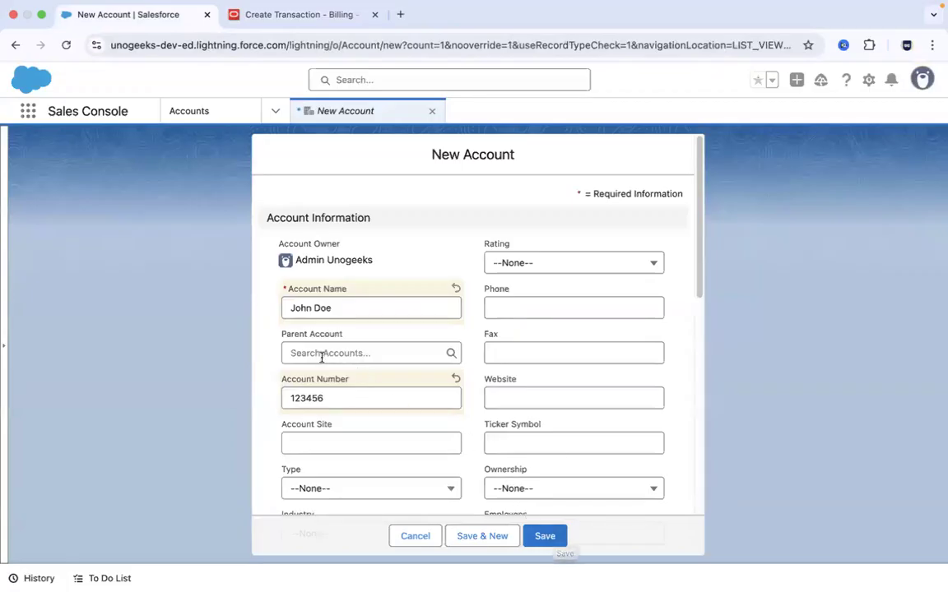
pyautogui.click(315, 16)
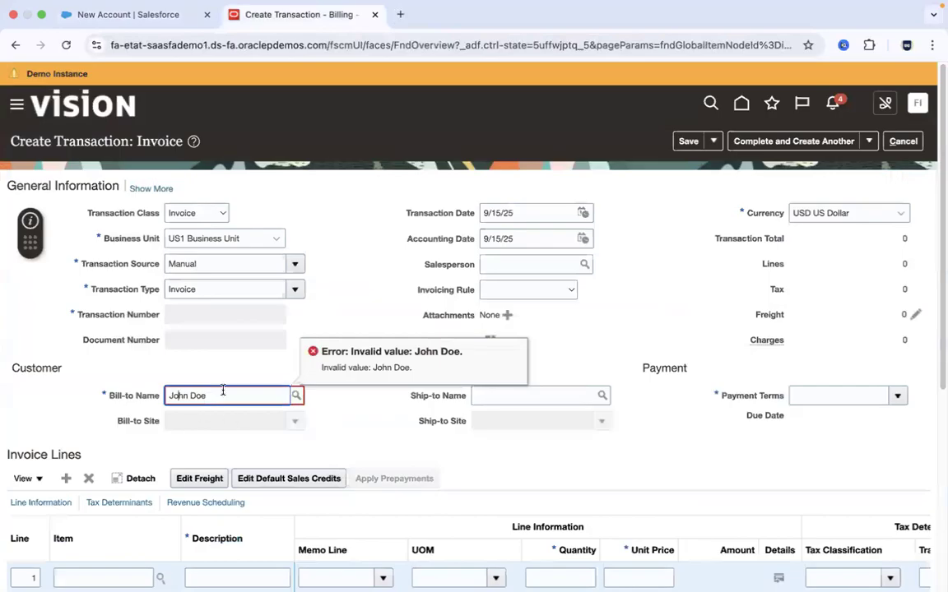
pyautogui.click(351, 414)
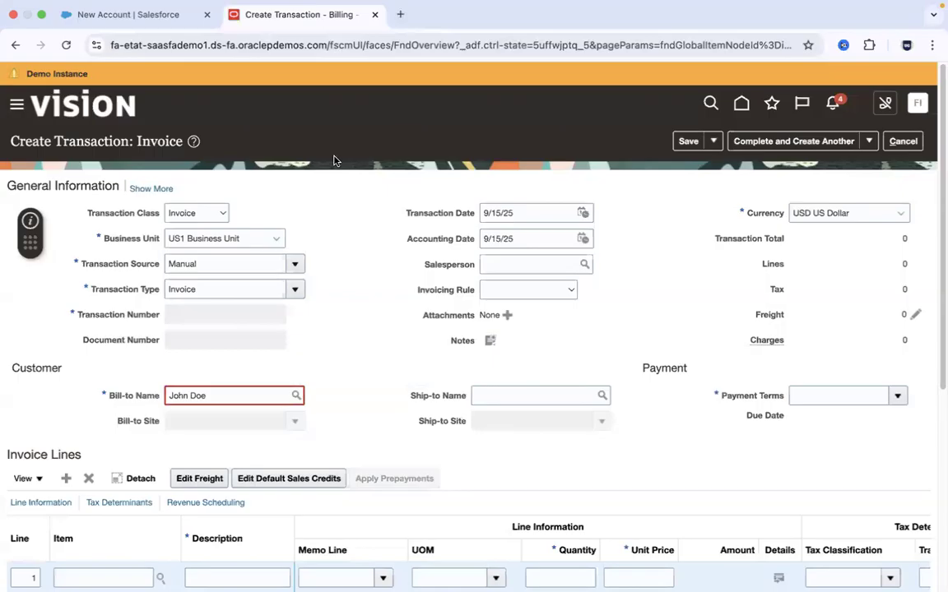
# - Switch to Visual Studio Code and review the notes line on creating Salesforce customers in ERP Cloud without time gap or manual intervention
pyautogui.press('super+Tab')
pyautogui.press('super+Tab')
pyautogui.press('super+Tab')
pyautogui.press('super+Tab')
pyautogui.press('super+Tab')
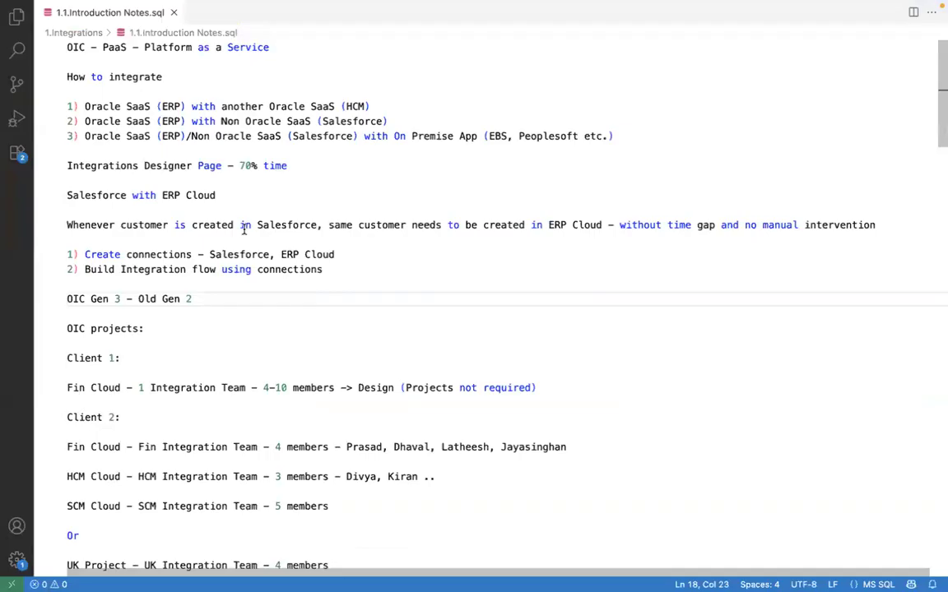
pyautogui.click(244, 226)
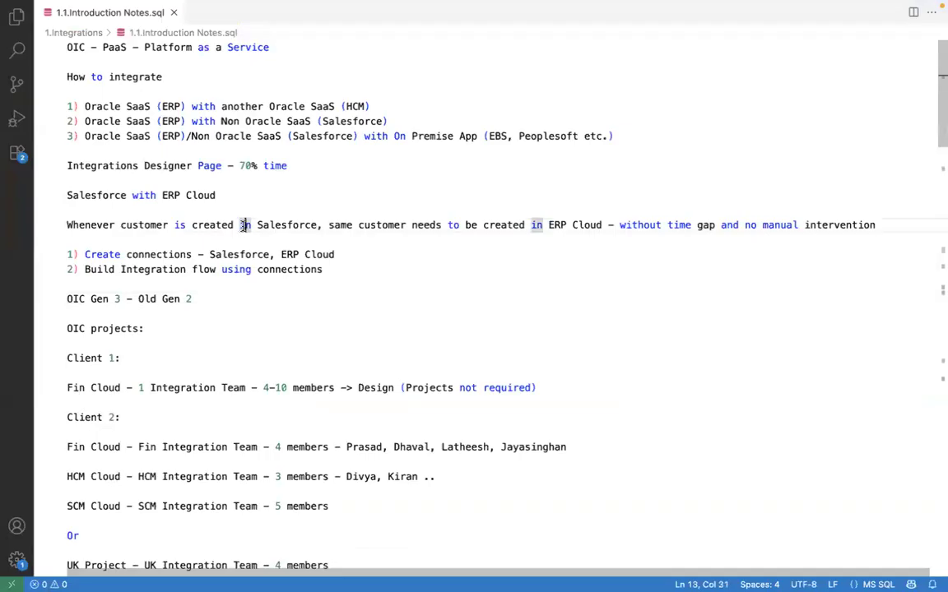
pyautogui.click(603, 226)
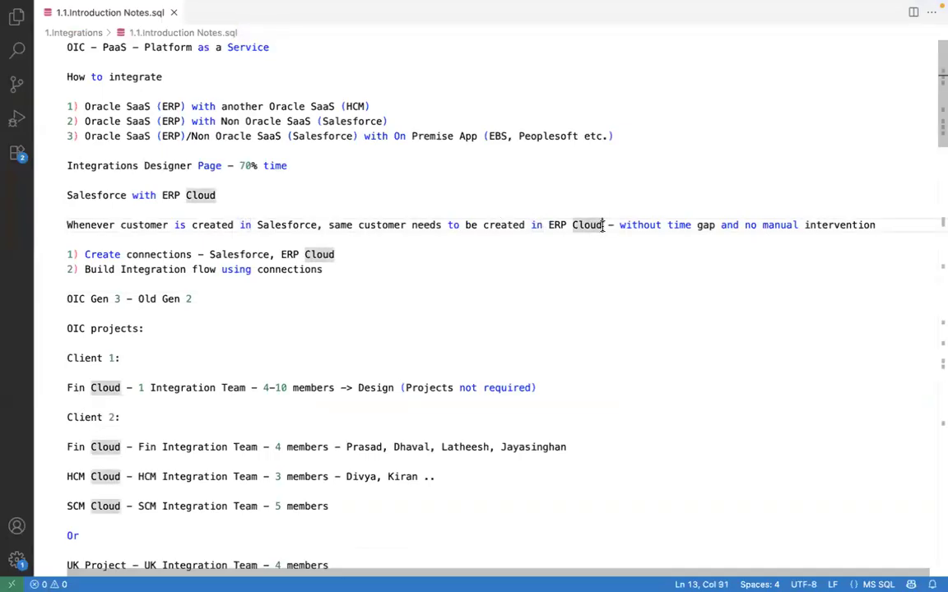
pyautogui.click(715, 225)
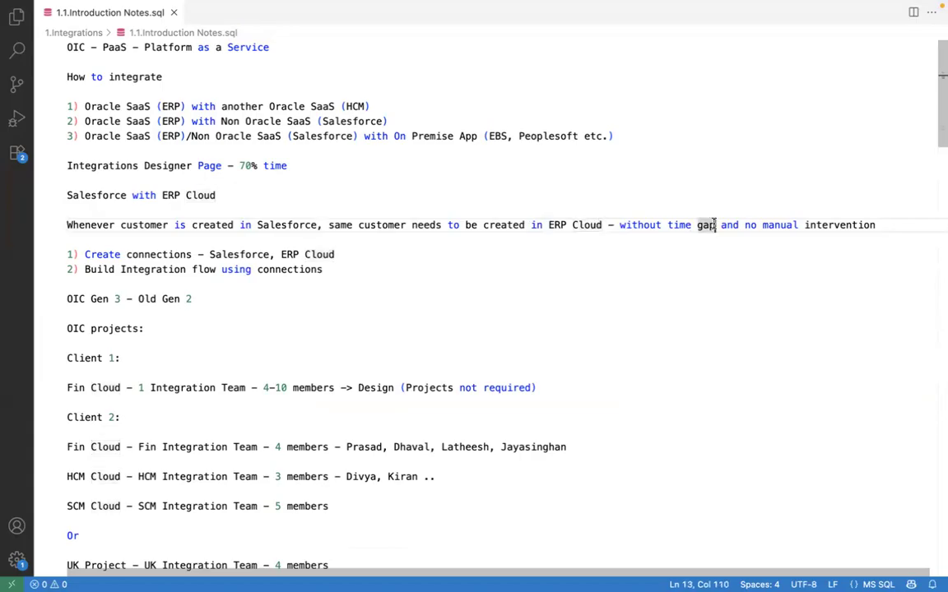
pyautogui.click(879, 225)
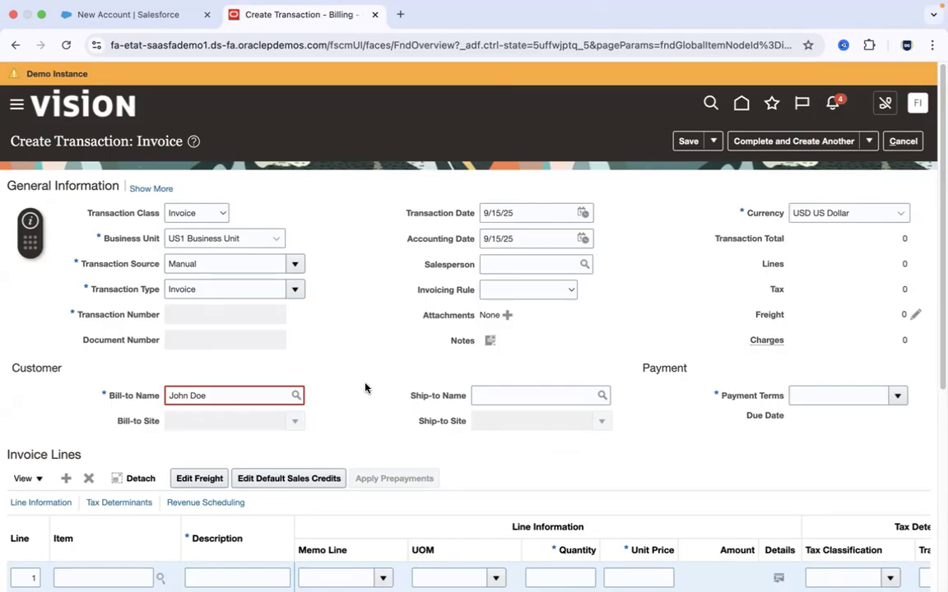
# - Switch back to the browser and review the Salesforce account form alongside the Oracle invoice
pyautogui.click(156, 17)
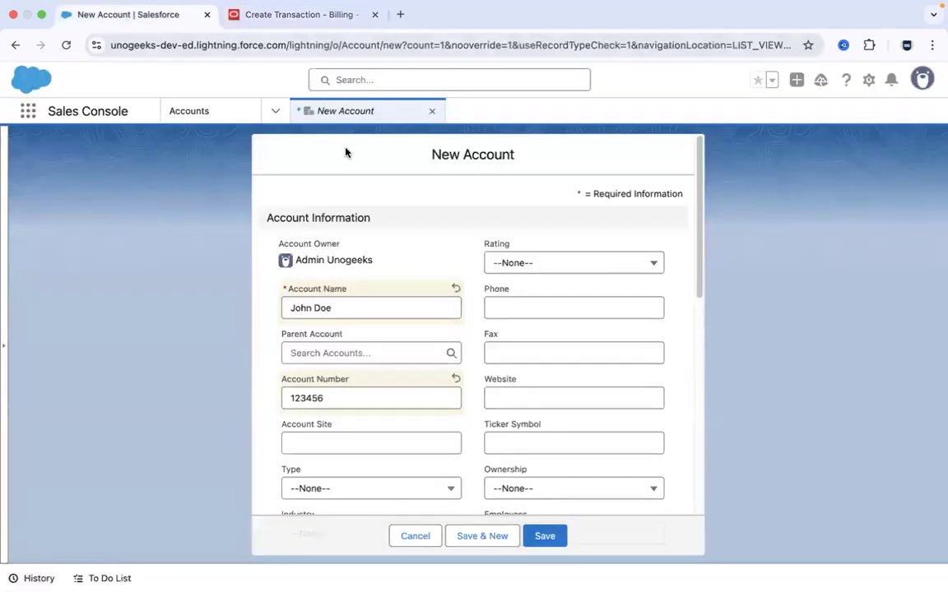
pyautogui.click(289, 15)
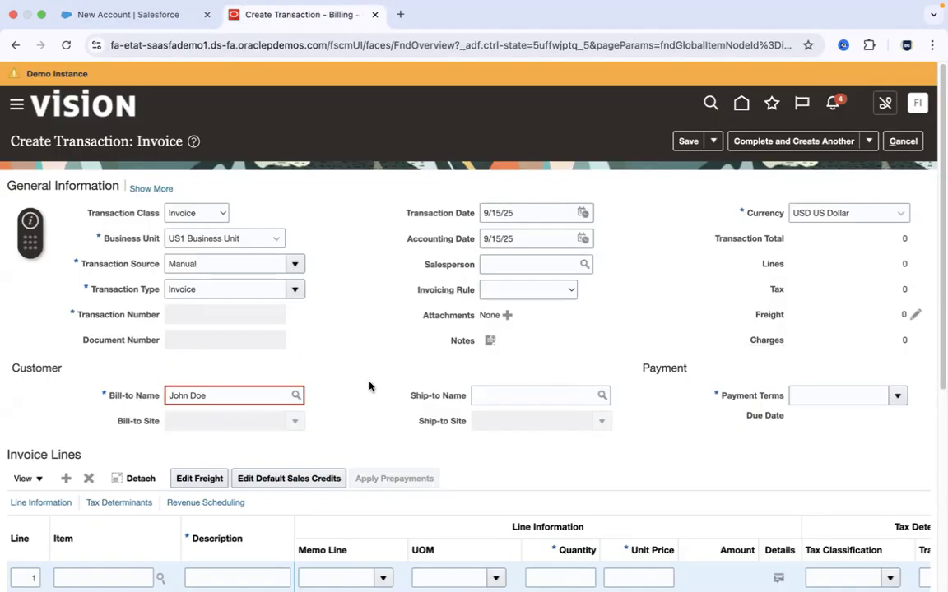
pyautogui.click(144, 15)
pyautogui.click(272, 20)
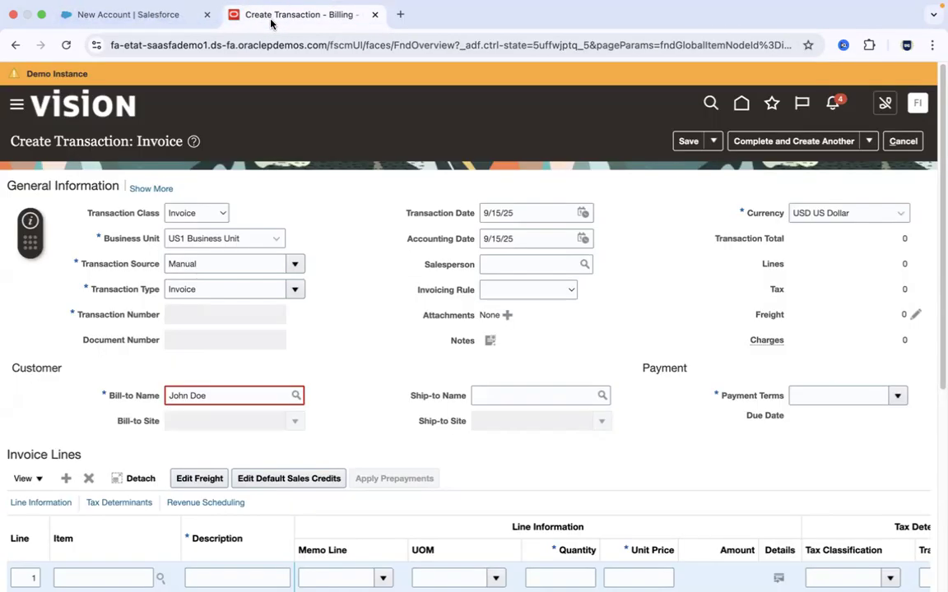
pyautogui.click(149, 16)
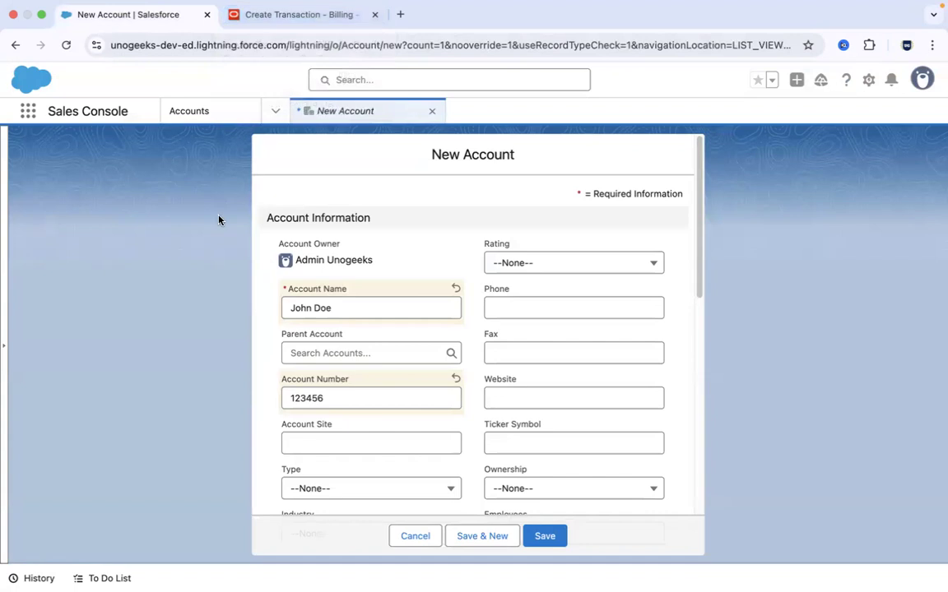
# - Switch to Oracle Integration in Firefox and display the Design section's navigation from the main navigation
pyautogui.press('super+Tab')
pyautogui.press('super+Tab')
pyautogui.press('super+Tab')
pyautogui.press('super+Tab')
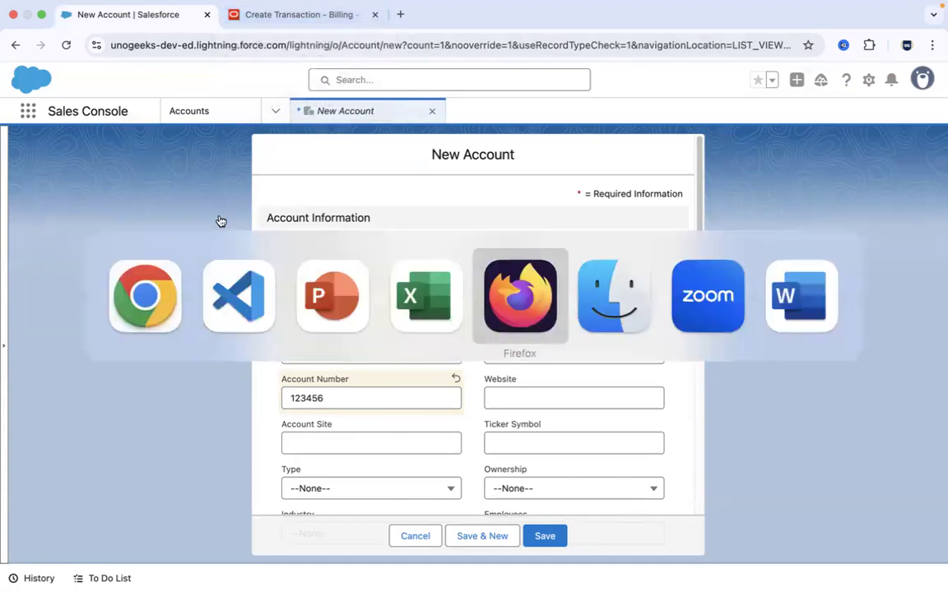
pyautogui.press('super+Tab')
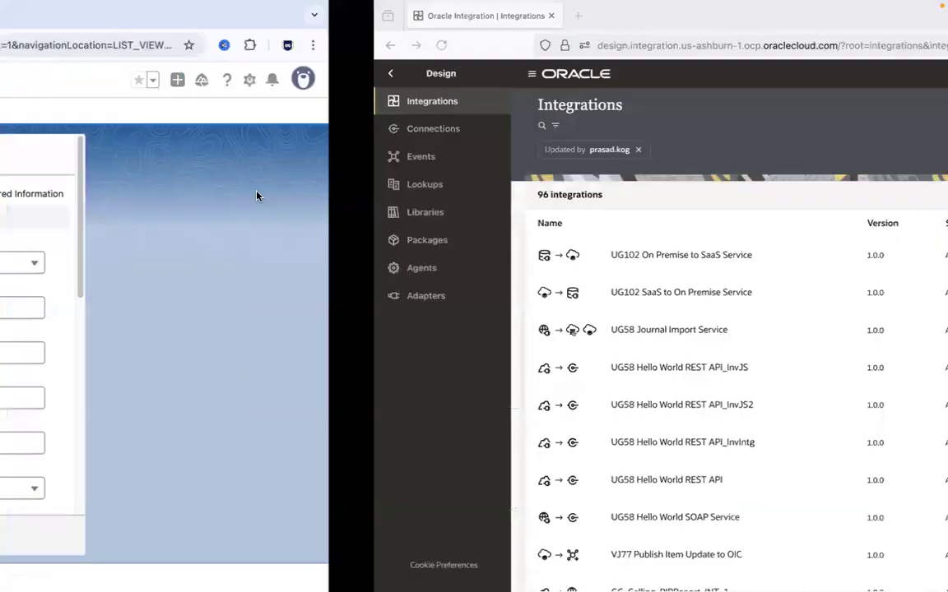
pyautogui.press('super+Tab')
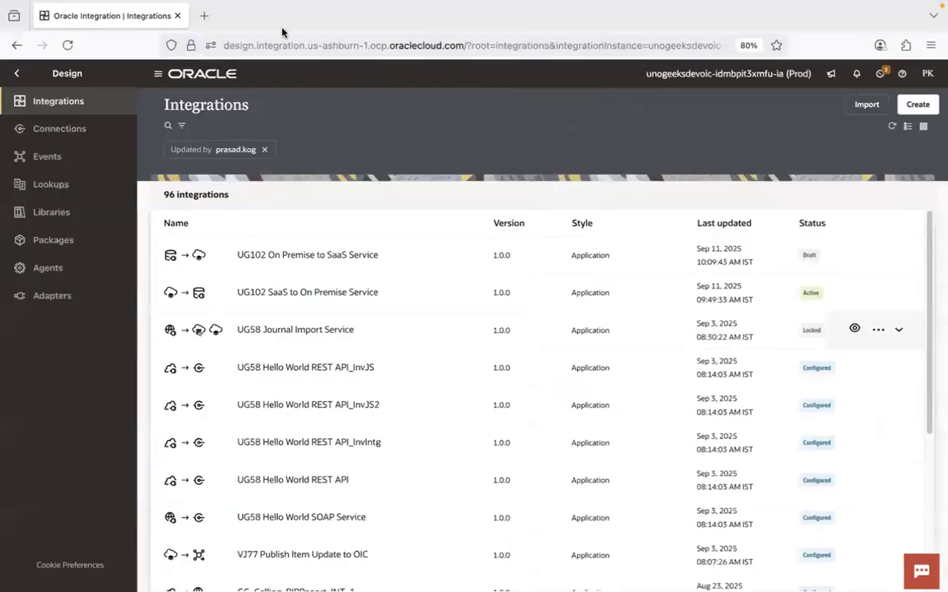
pyautogui.click(17, 73)
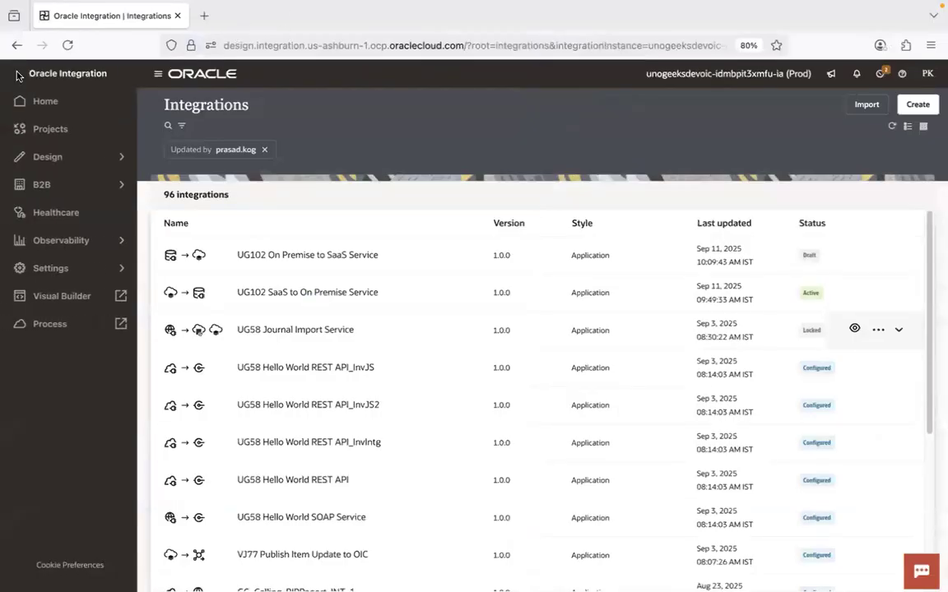
pyautogui.click(124, 157)
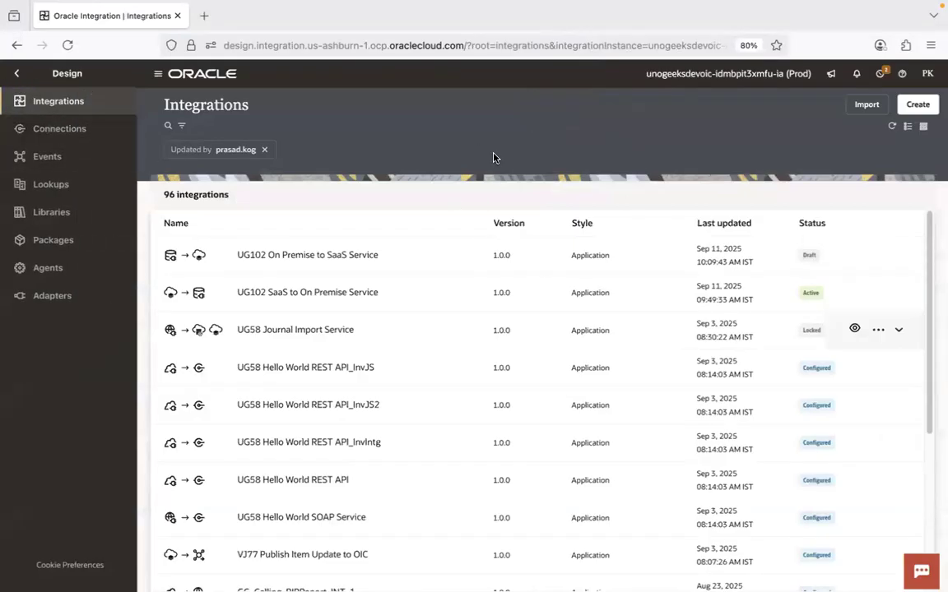
# - Display the Connections list in Oracle Integration, and revisit the Salesforce account form and the Oracle invoice in the other browser
pyautogui.click(79, 123)
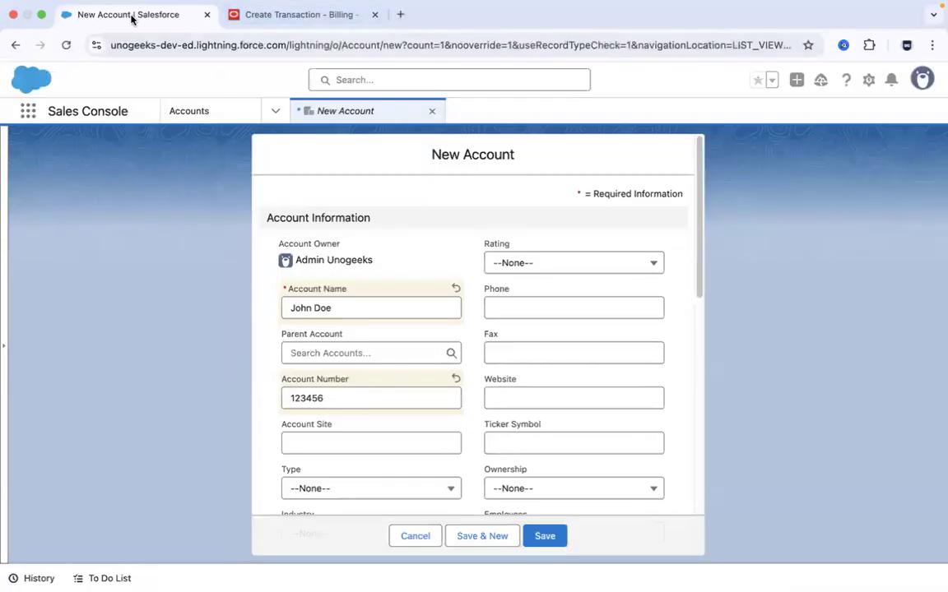
pyautogui.click(296, 16)
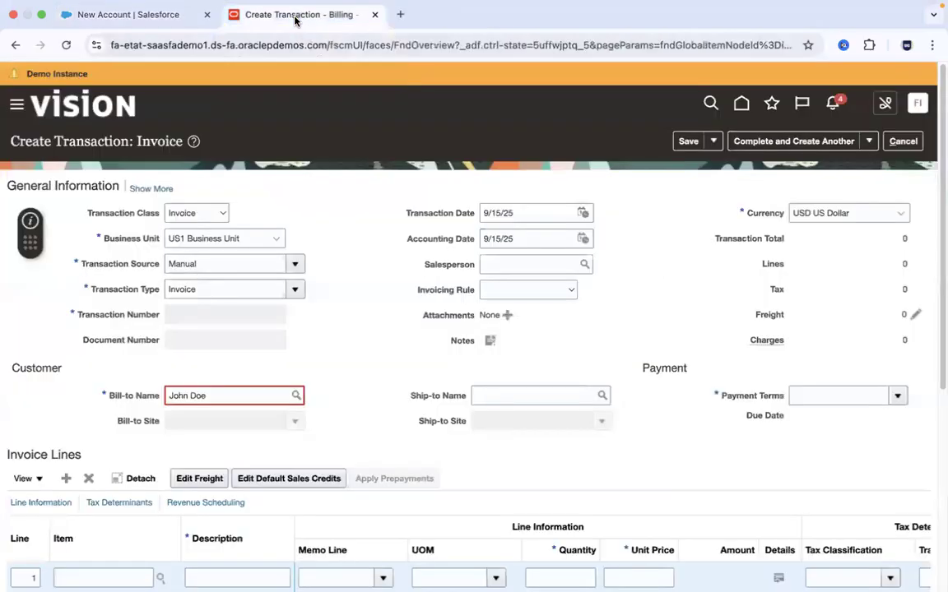
pyautogui.click(136, 15)
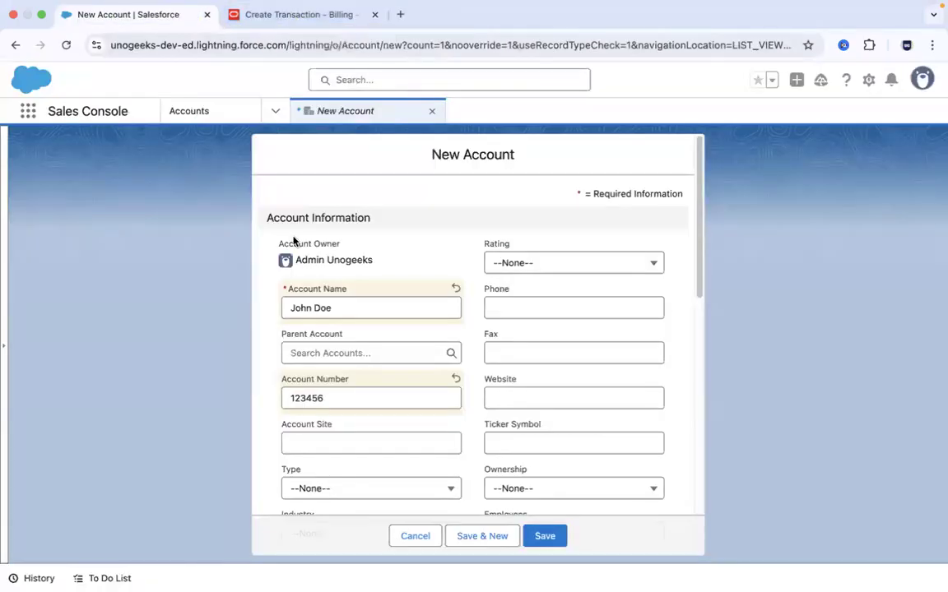
pyautogui.press('super+Tab')
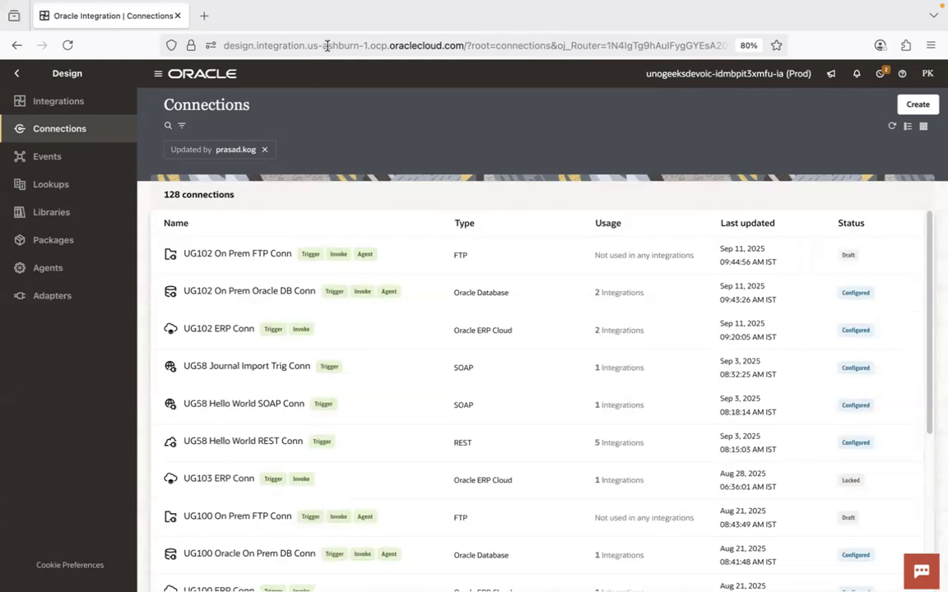
pyautogui.press('super+Tab')
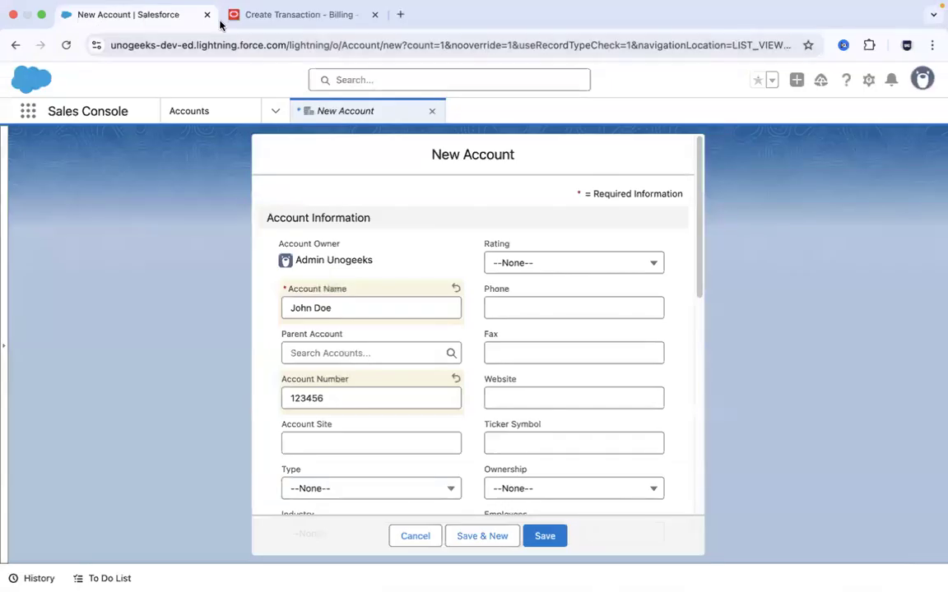
pyautogui.press('super+Tab')
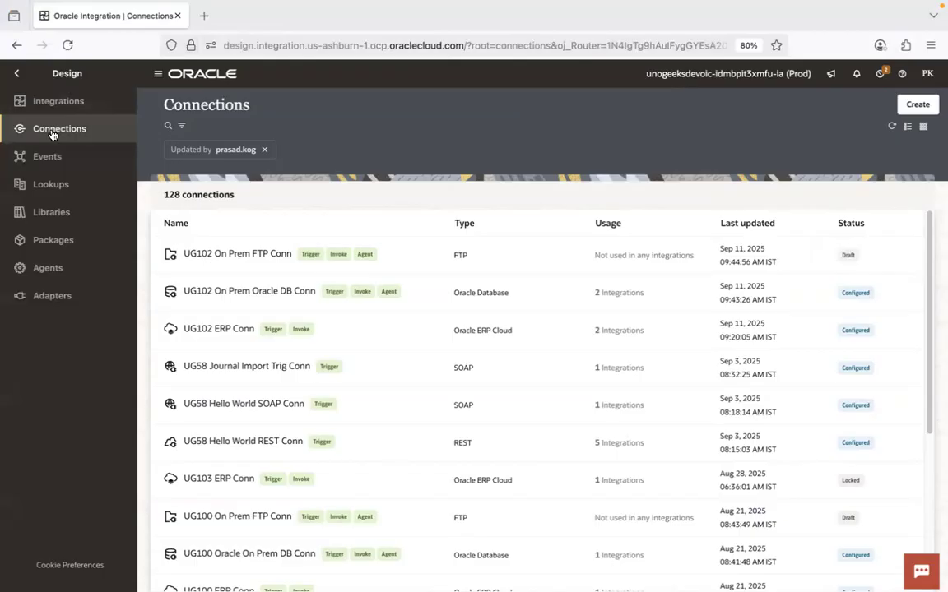
# - Start creating a connection and browse the list of available adapters
pyautogui.click(917, 105)
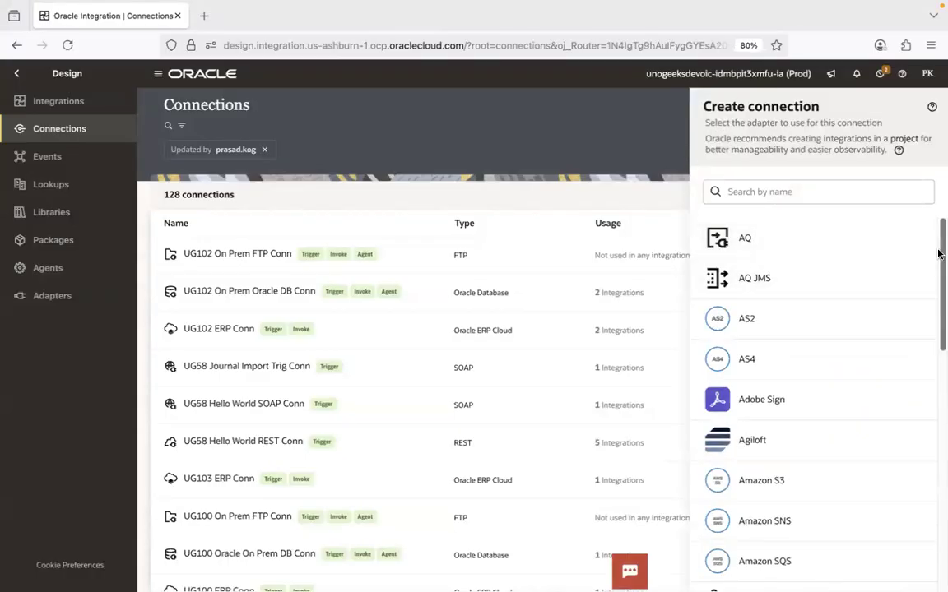
pyautogui.moveTo(938, 253); pyautogui.dragTo(938, 206)
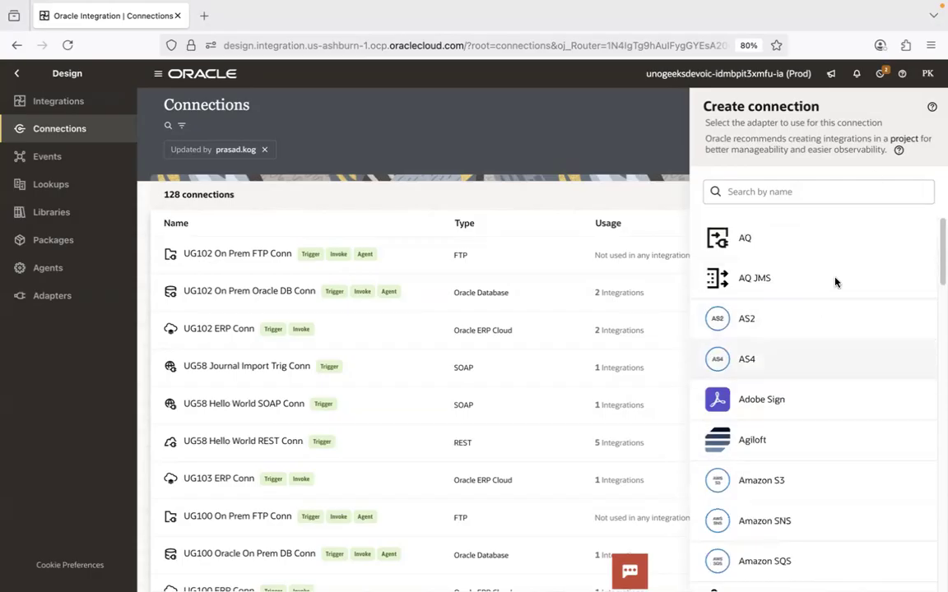
pyautogui.click(819, 195)
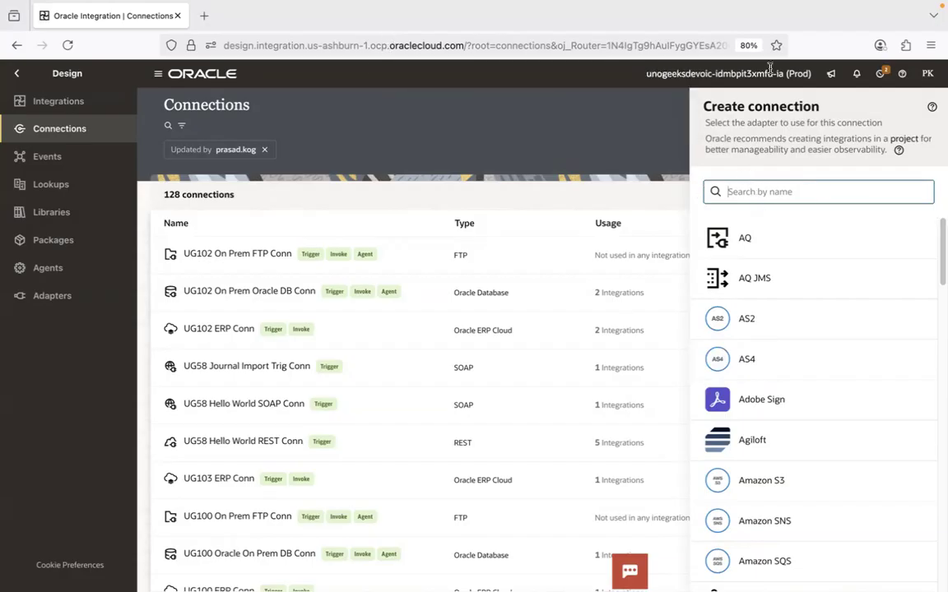
pyautogui.click(879, 14)
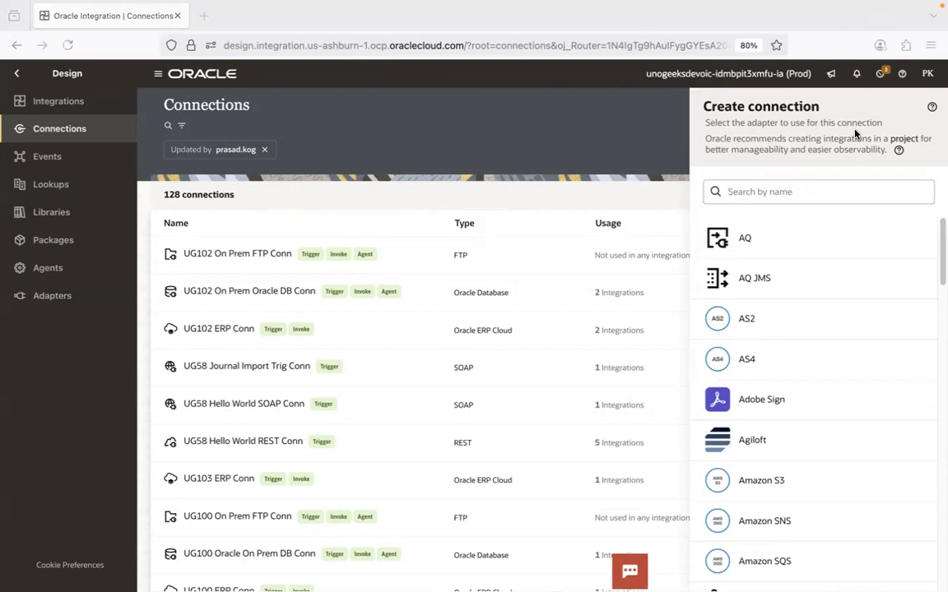
# - Search the connection adapters for "oracle" and for "sap"
pyautogui.click(817, 183)
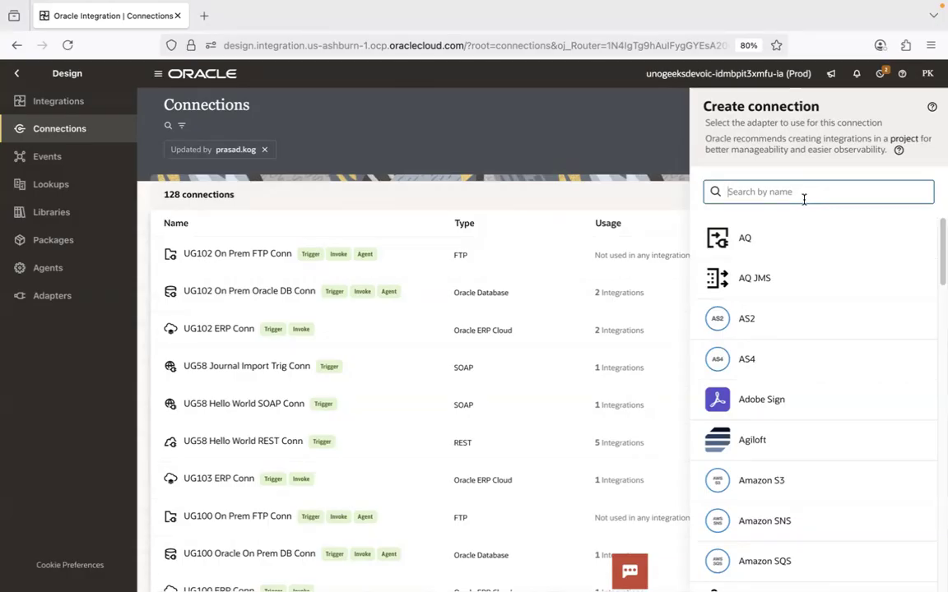
pyautogui.write('oracle')
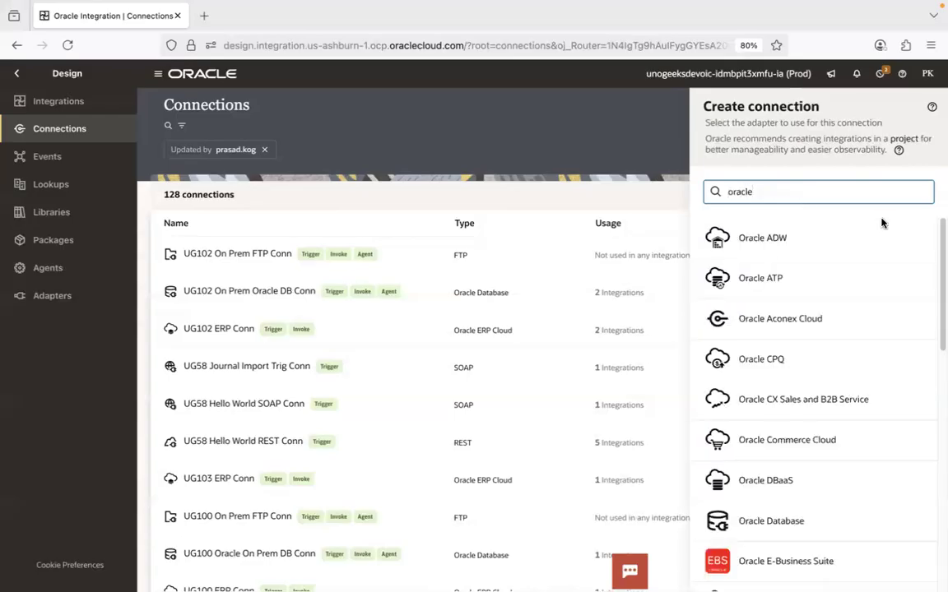
pyautogui.moveTo(938, 242); pyautogui.dragTo(937, 121)
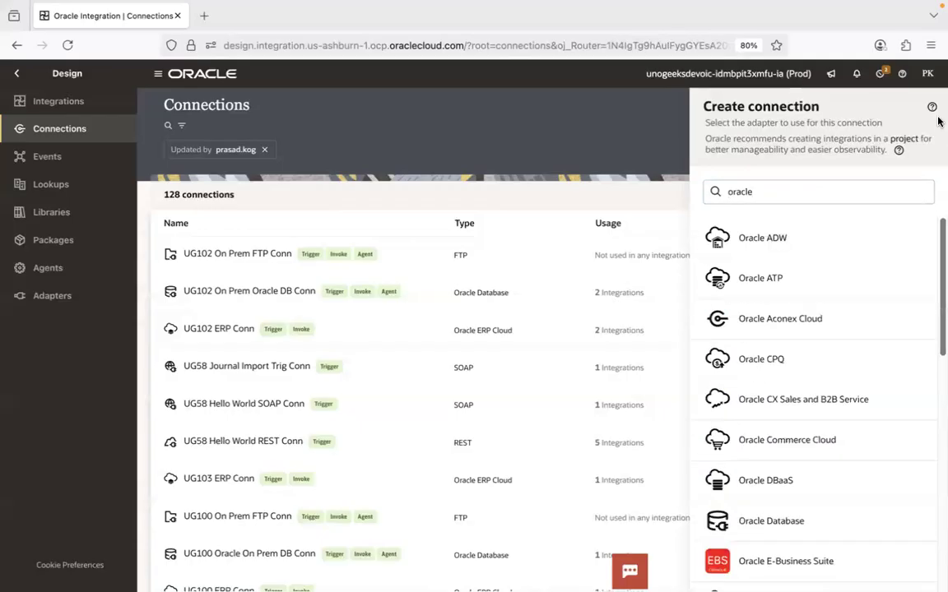
pyautogui.doubleClick(740, 192)
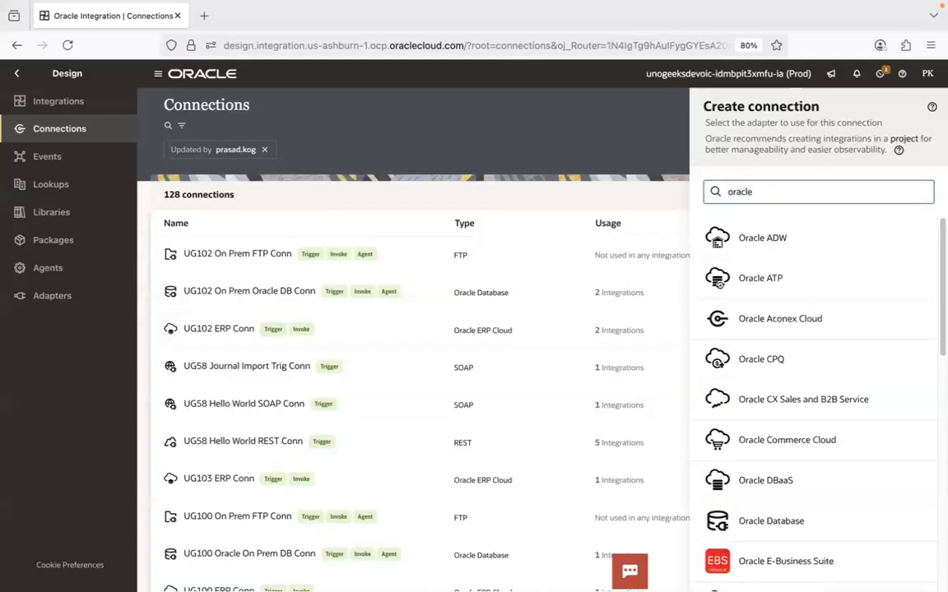
pyautogui.write('sap')
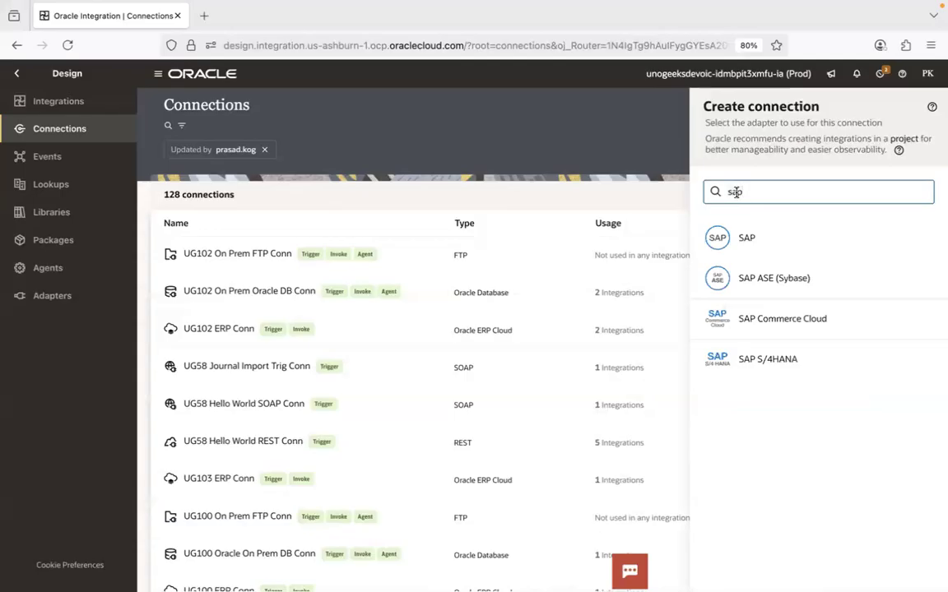
# - Search the adapters for "sales" and choose the Salesforce adapter for the new connection
pyautogui.doubleClick(736, 192)
pyautogui.write('sales')
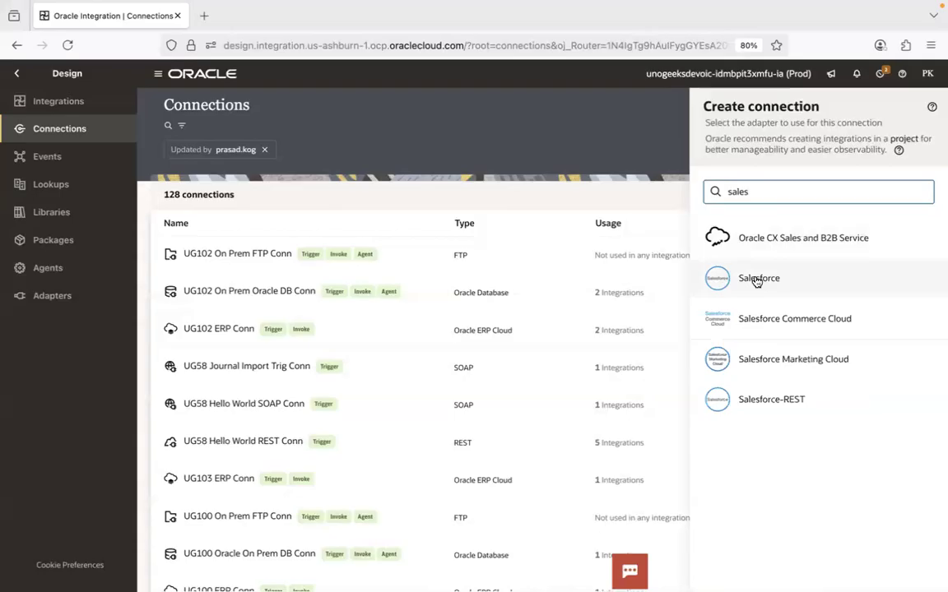
pyautogui.moveTo(677, 8)
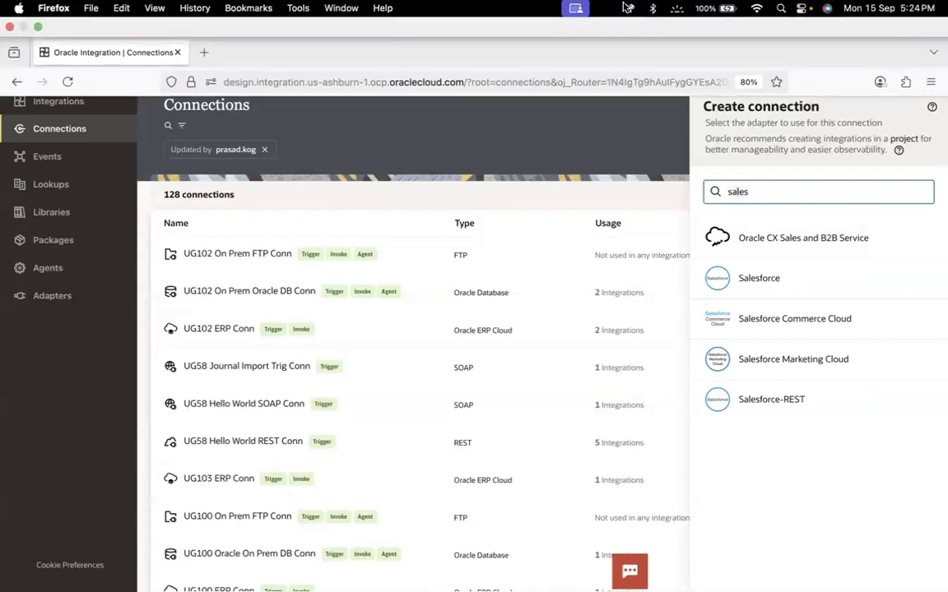
pyautogui.click(653, 10)
pyautogui.click(653, 11)
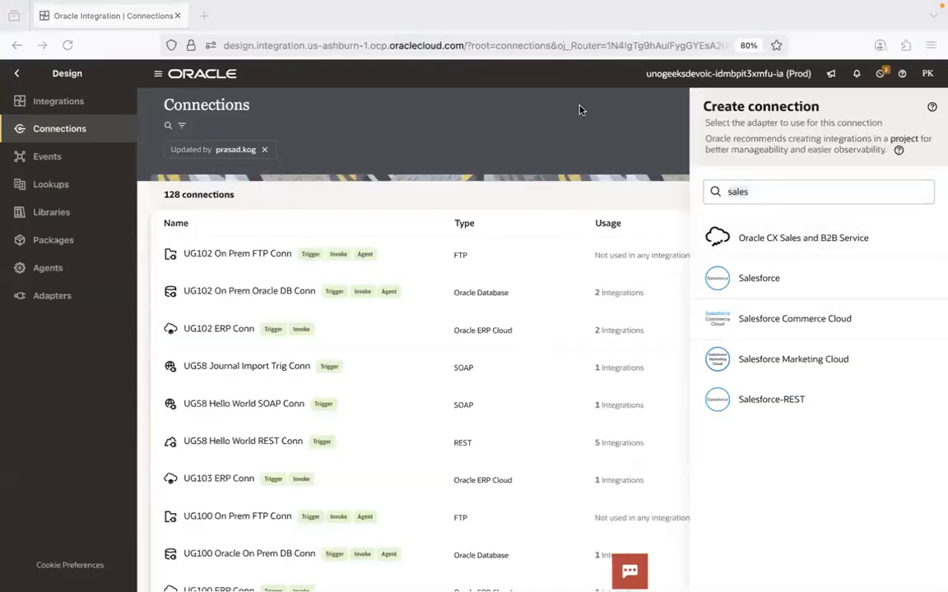
pyautogui.click(709, 277)
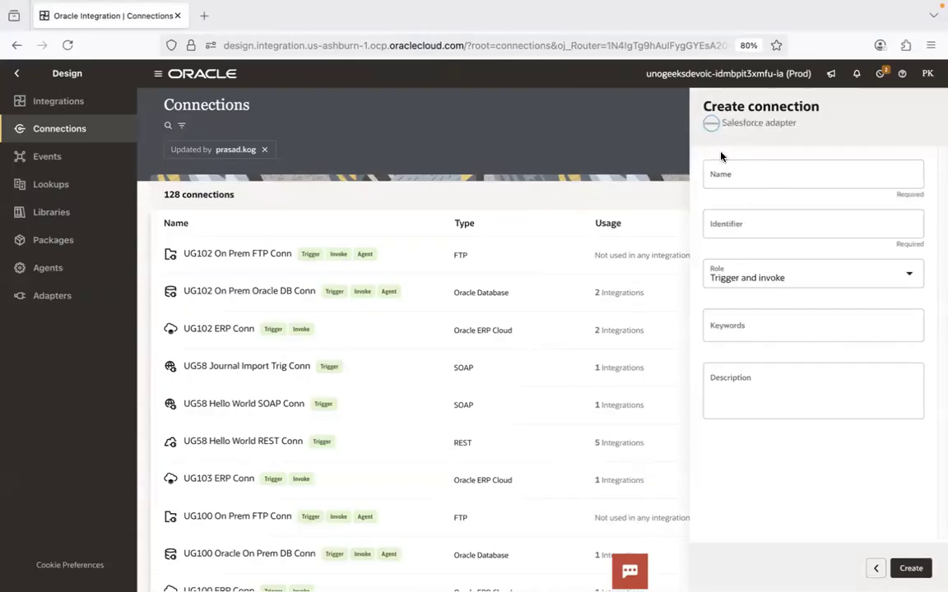
# - Name the new Salesforce connection "UG104 Salesforce Conn"
pyautogui.click(730, 178)
pyautogui.write('UG104')
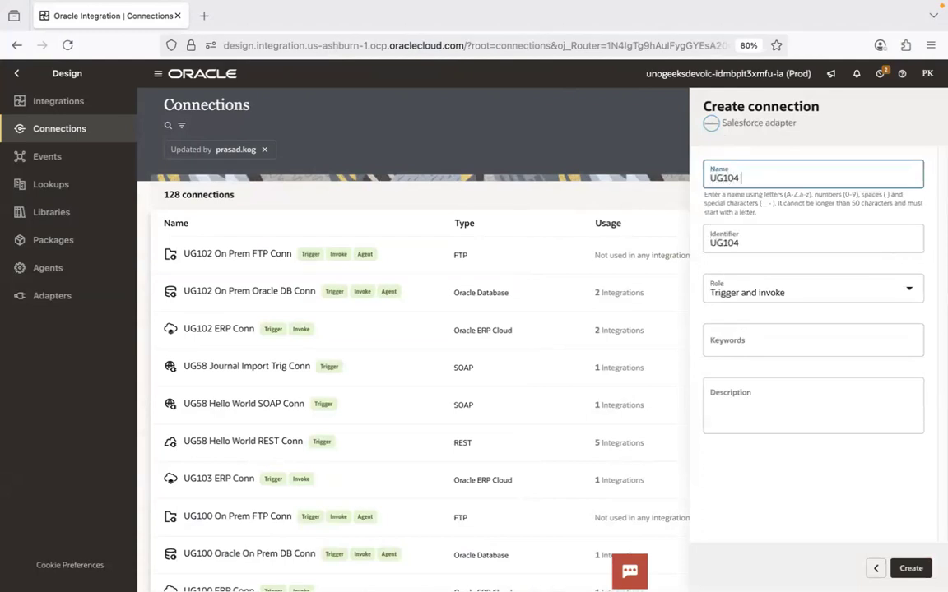
pyautogui.write(' Salesforce Conn')
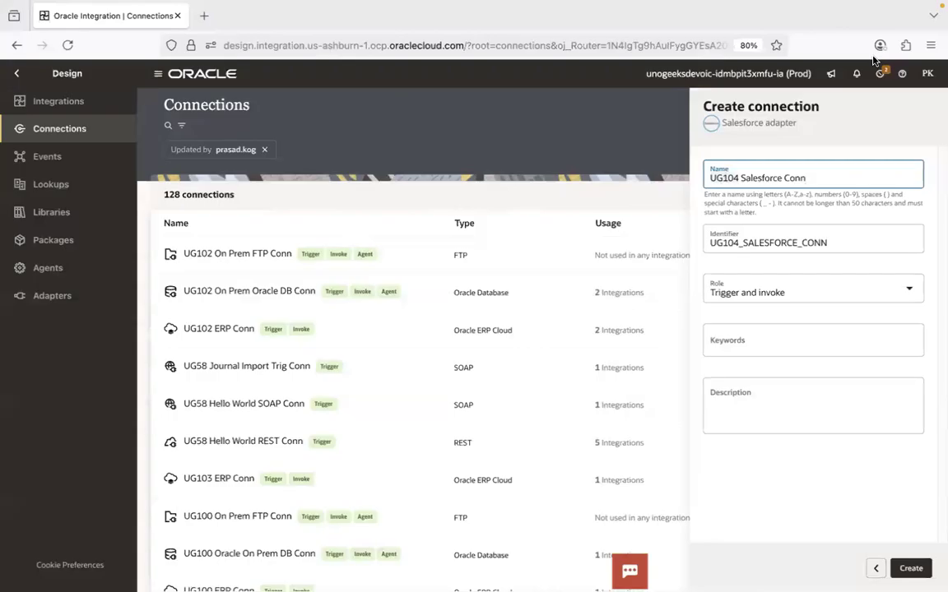
pyautogui.click(874, 27)
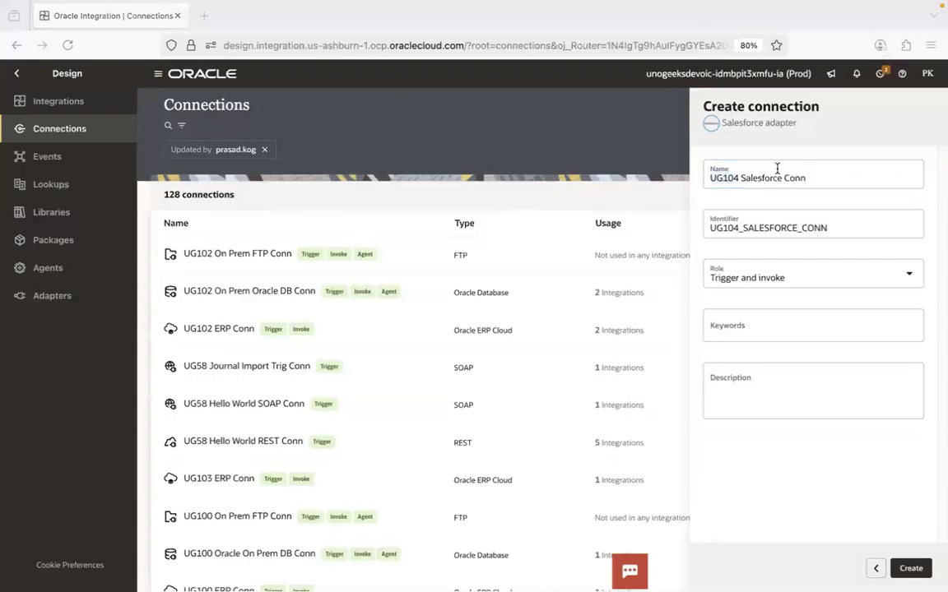
pyautogui.click(740, 180)
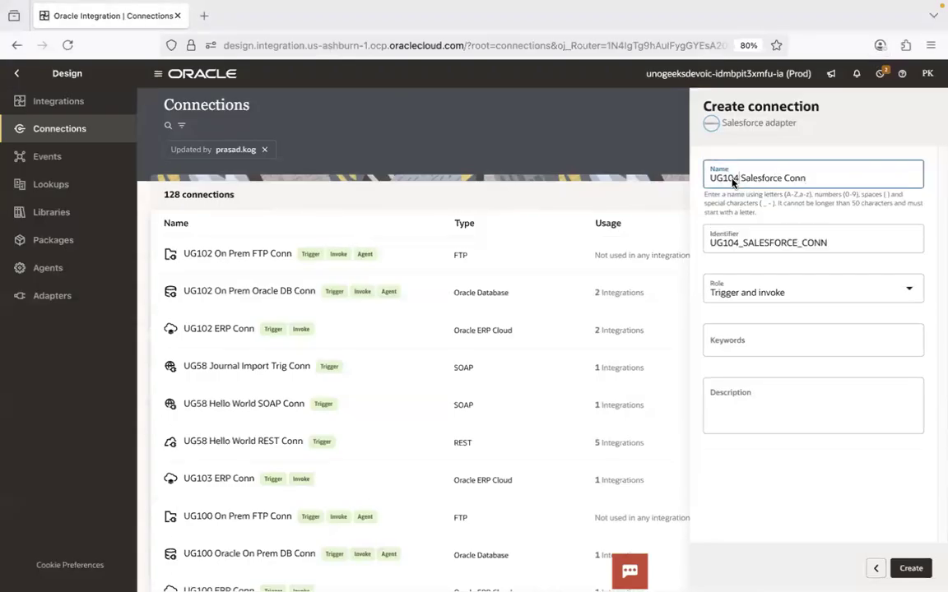
pyautogui.press('super+Tab')
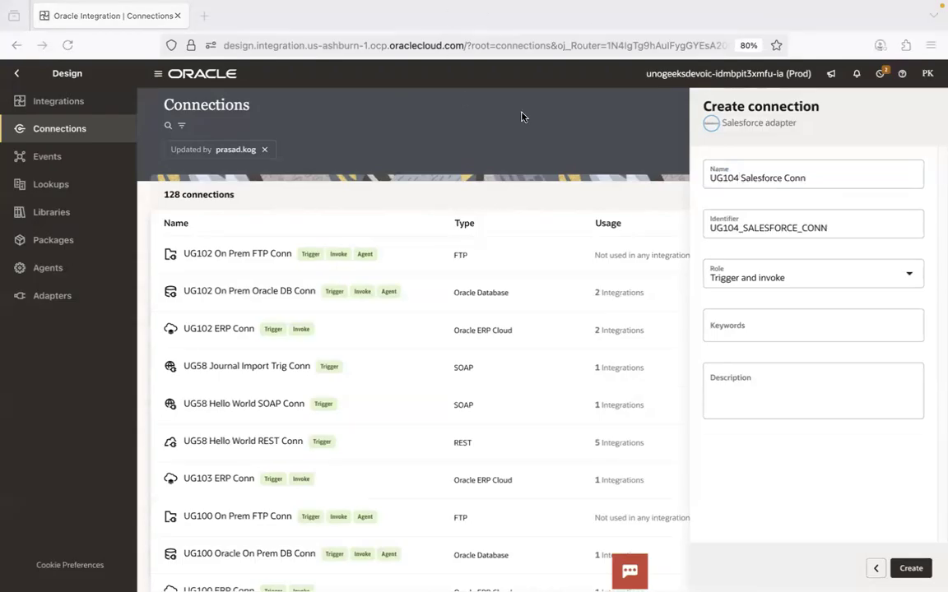
pyautogui.click(730, 180)
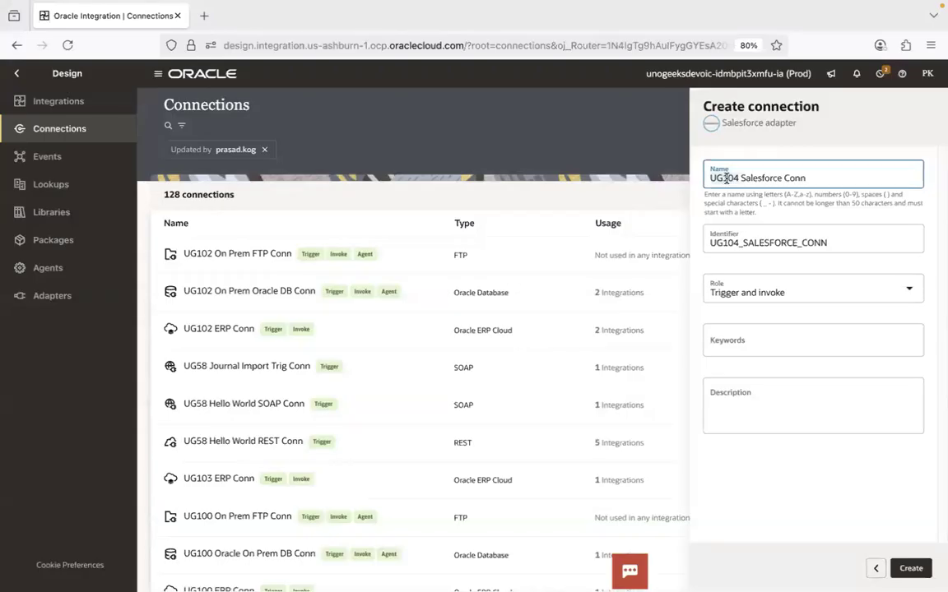
pyautogui.click(363, 22)
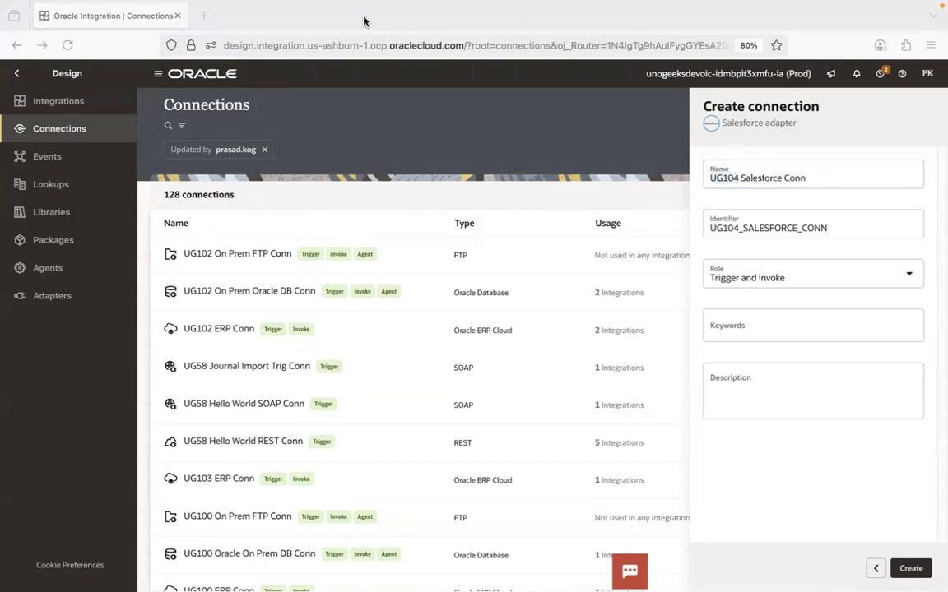
# - Try AK as the prefix of the connection name, and restore the prefix to UG104
pyautogui.doubleClick(724, 178)
pyautogui.write('AK')
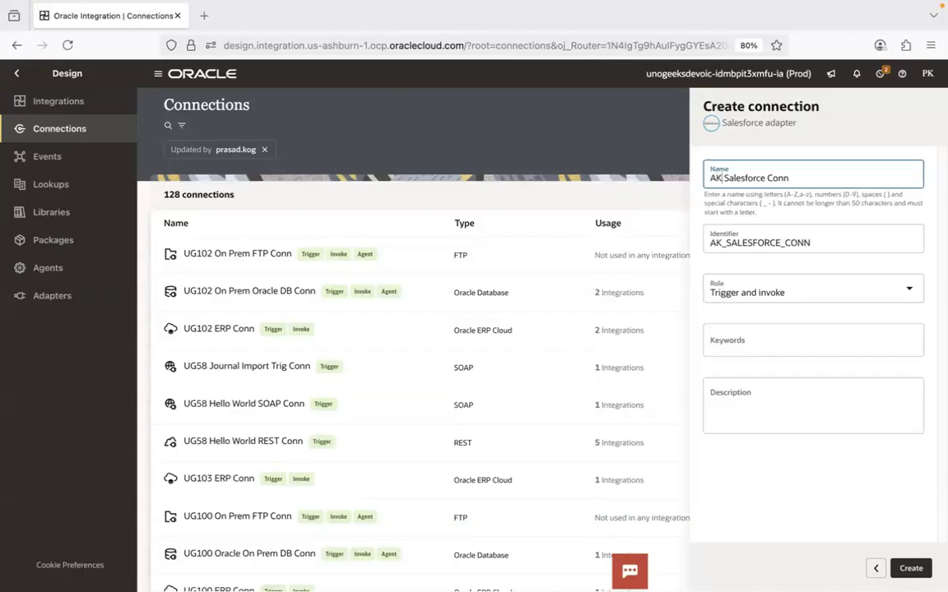
pyautogui.press('BackSpace')
pyautogui.press('BackSpace')
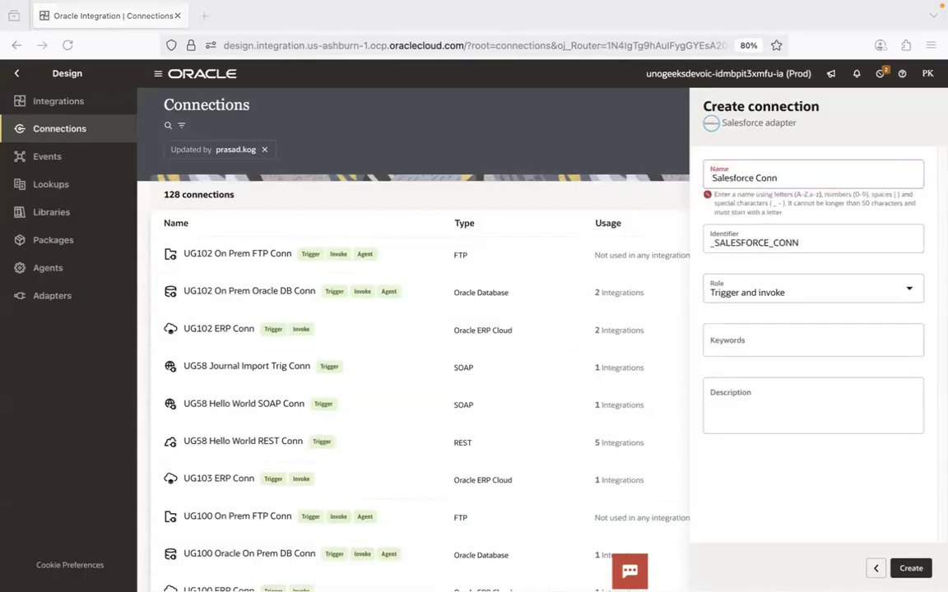
pyautogui.write('UG104')
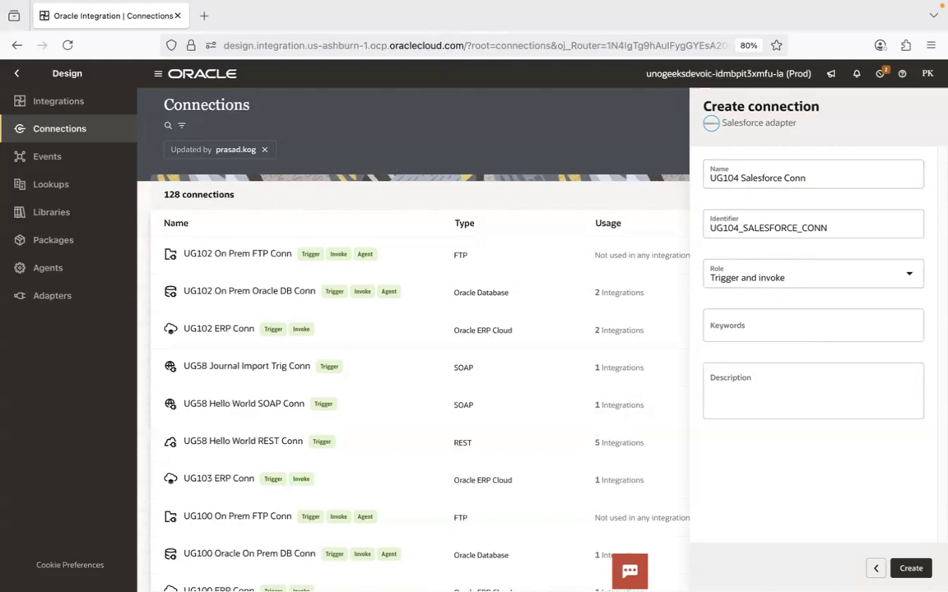
# - Switch to Finder and select 4.Build First REST API in OIC.pptx in the 1.Integrations folder
pyautogui.click(29, 556)
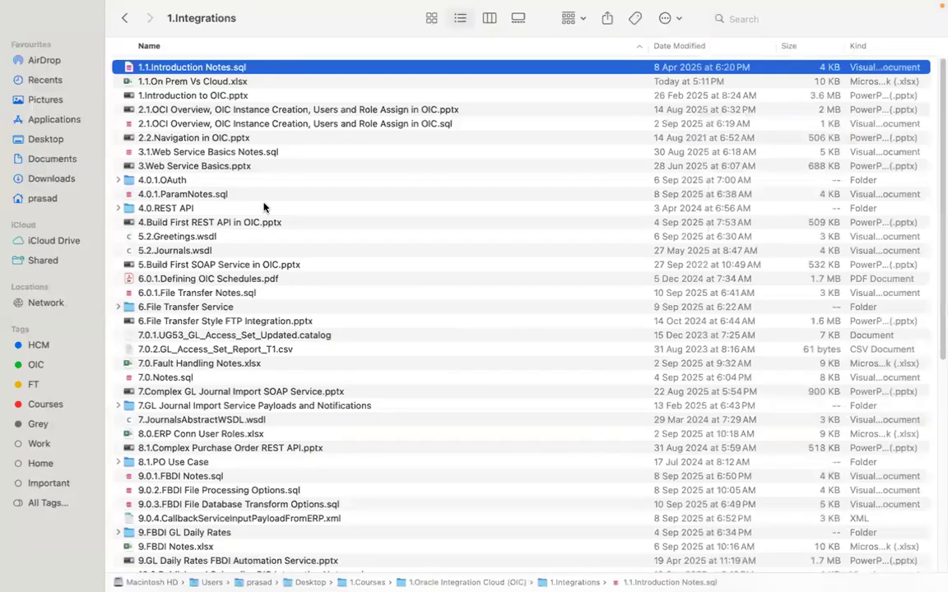
pyautogui.click(237, 222)
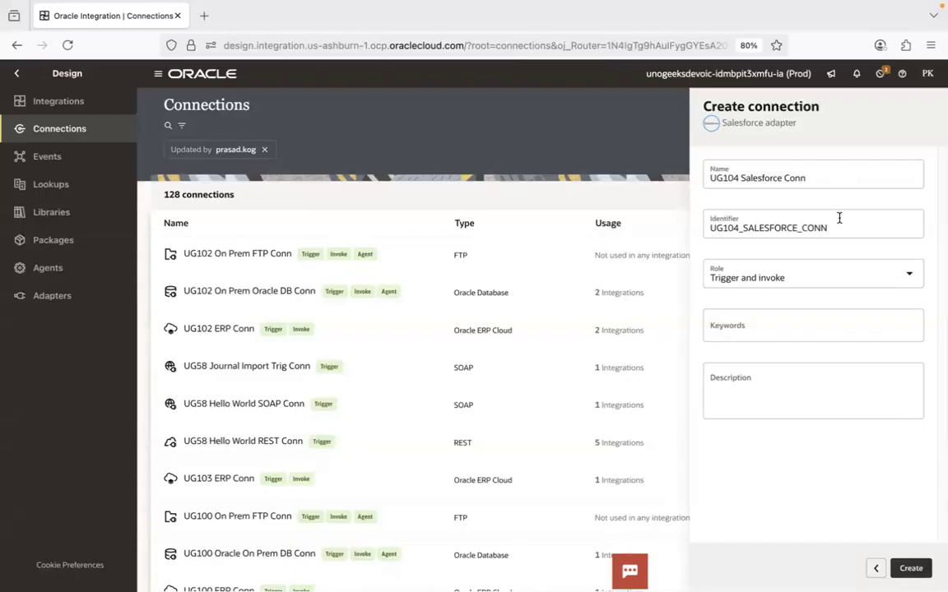
# - Locate 13.Salesforce to ERP Cloud Automation Service.pptx in Finder's 1.Integrations folder and return to the connection form in Firefox
pyautogui.press('super+Tab')
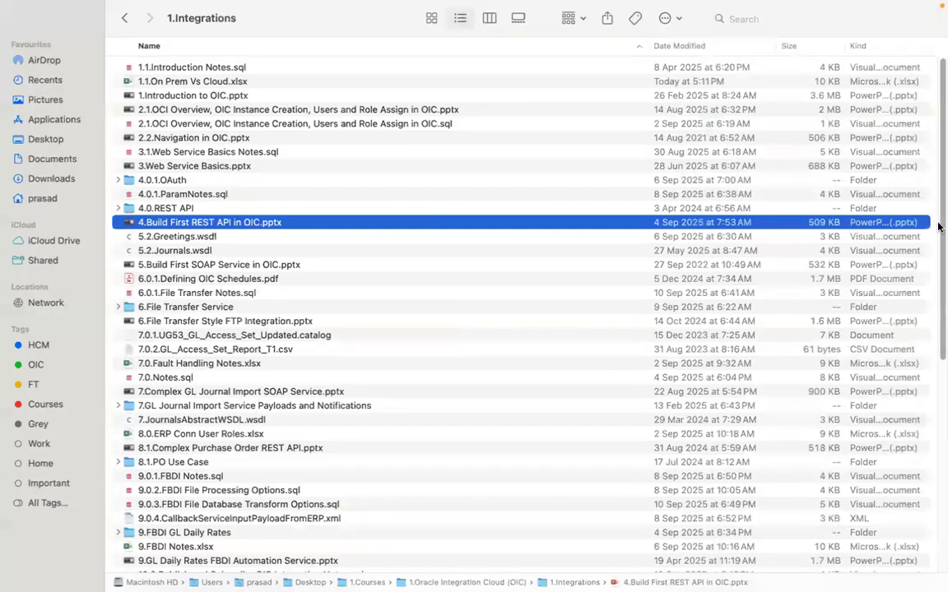
pyautogui.scroll(-8, 937, 373)
pyautogui.scroll(-2, 938, 372)
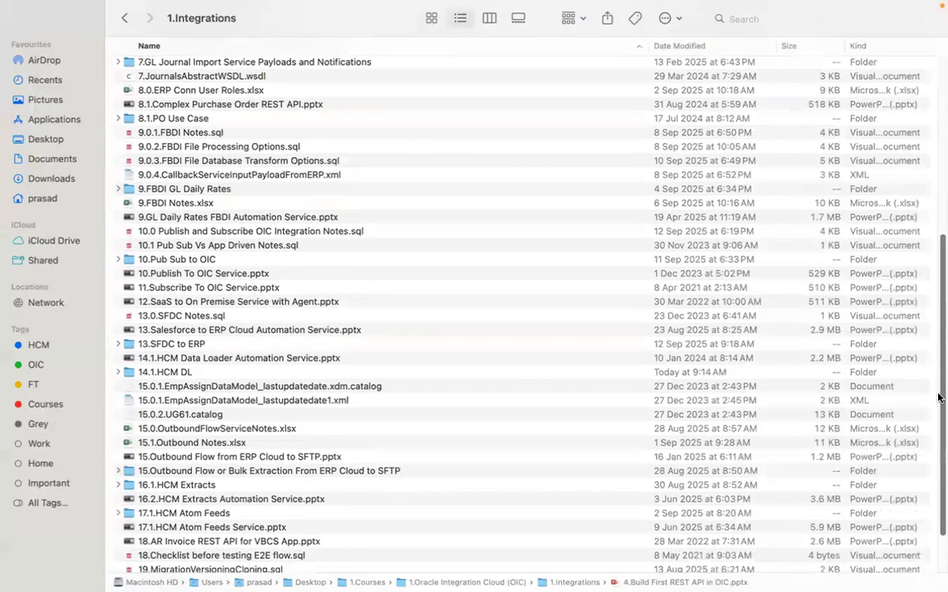
pyautogui.click(269, 332)
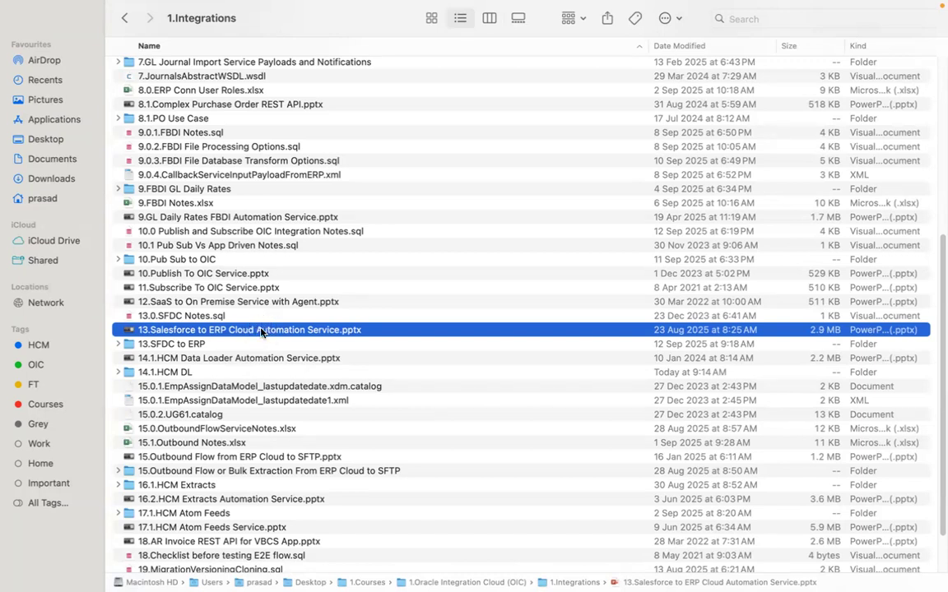
pyautogui.hotkey('ctrl', 'Left')
pyautogui.hotkey('ctrl', 'Right')
pyautogui.hotkey('ctrl', 'Left')
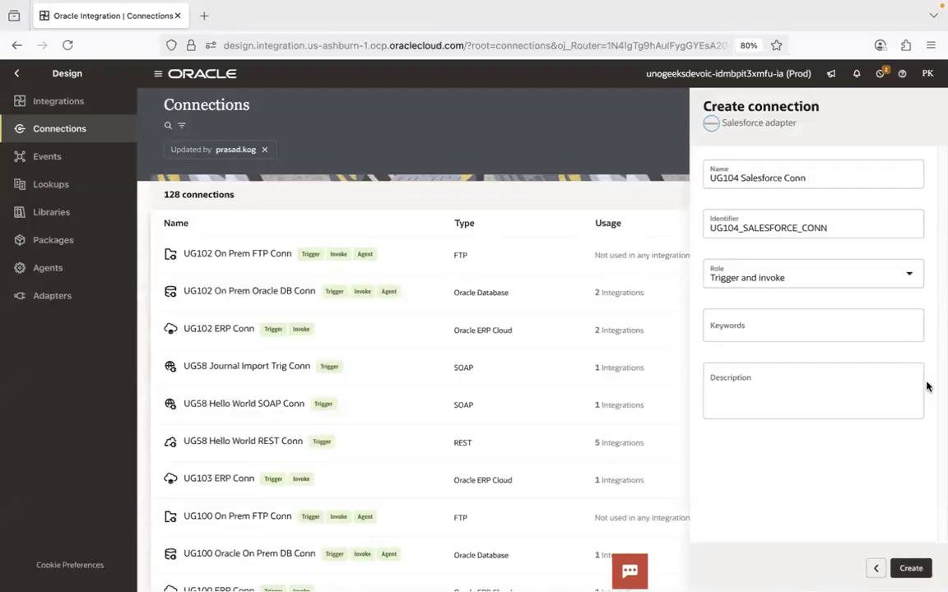
# - Return to adapter selection, search for "erp cloud" and choose the Oracle ERP Cloud adapter for the new connection
pyautogui.click(876, 567)
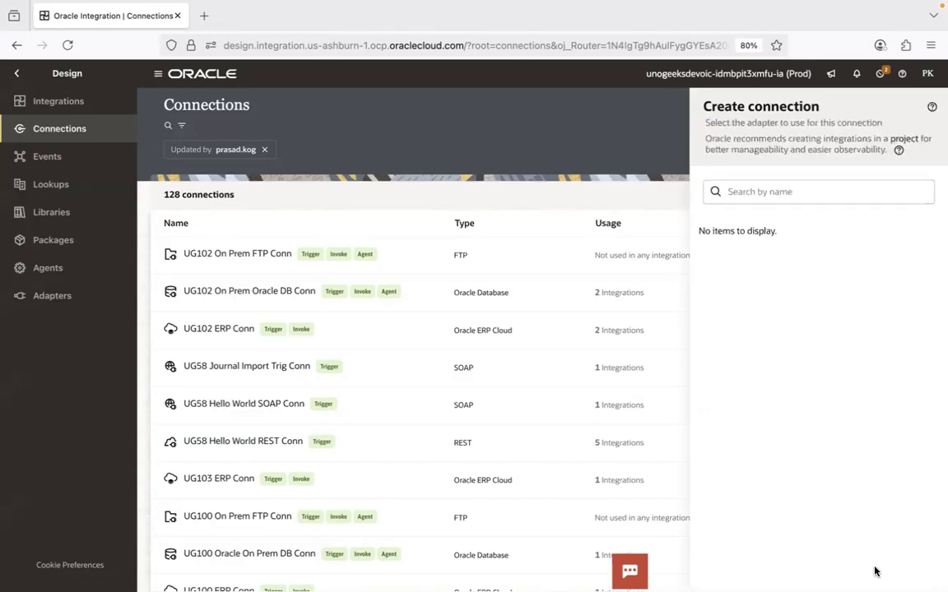
pyautogui.click(777, 194)
pyautogui.write('erp cloud')
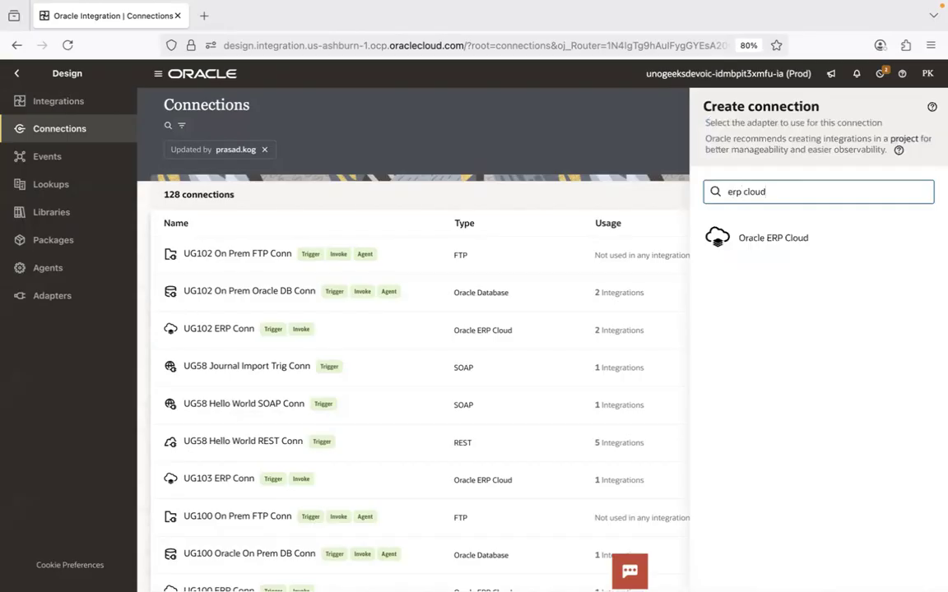
pyautogui.press('super+Tab')
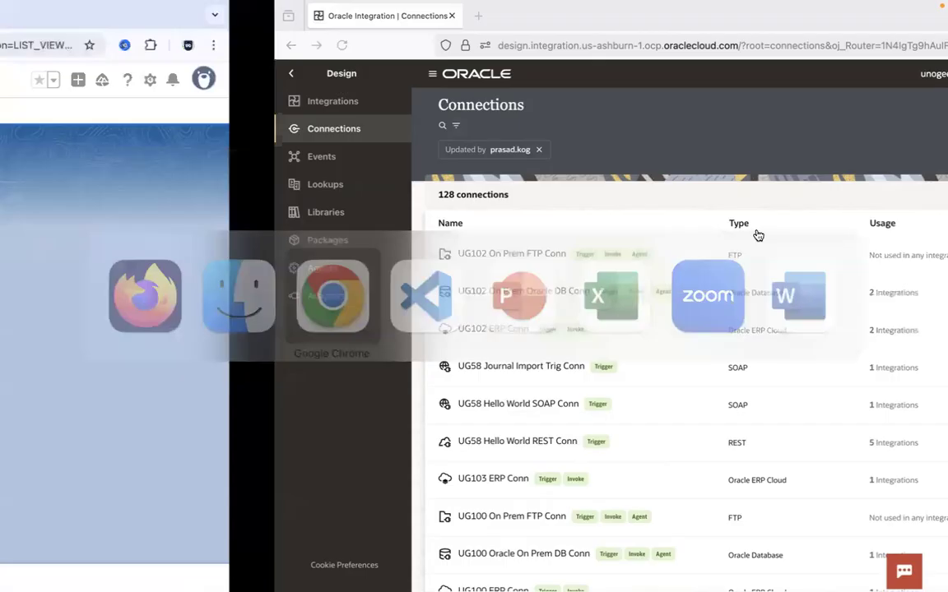
pyautogui.click(292, 22)
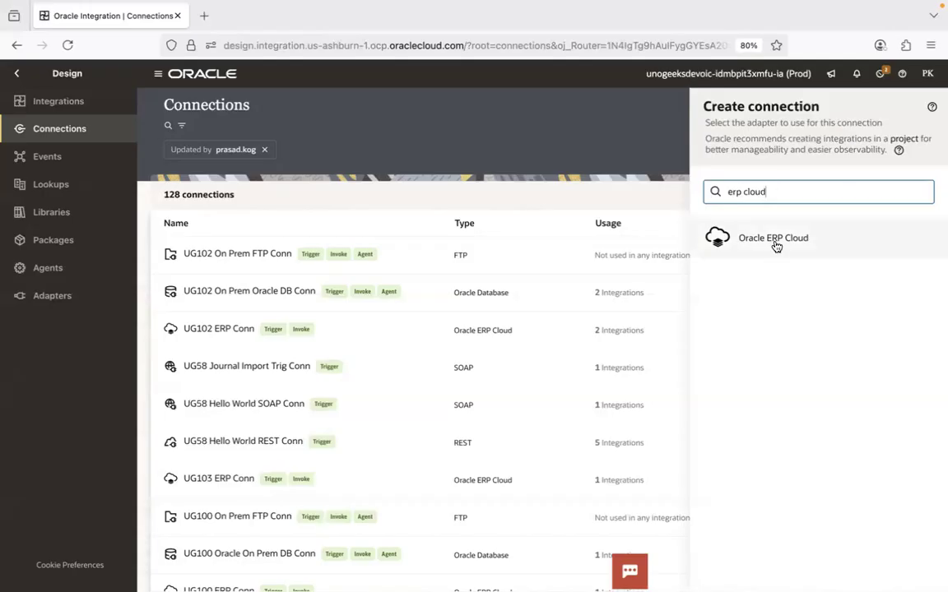
pyautogui.click(777, 245)
pyautogui.press('Escape')
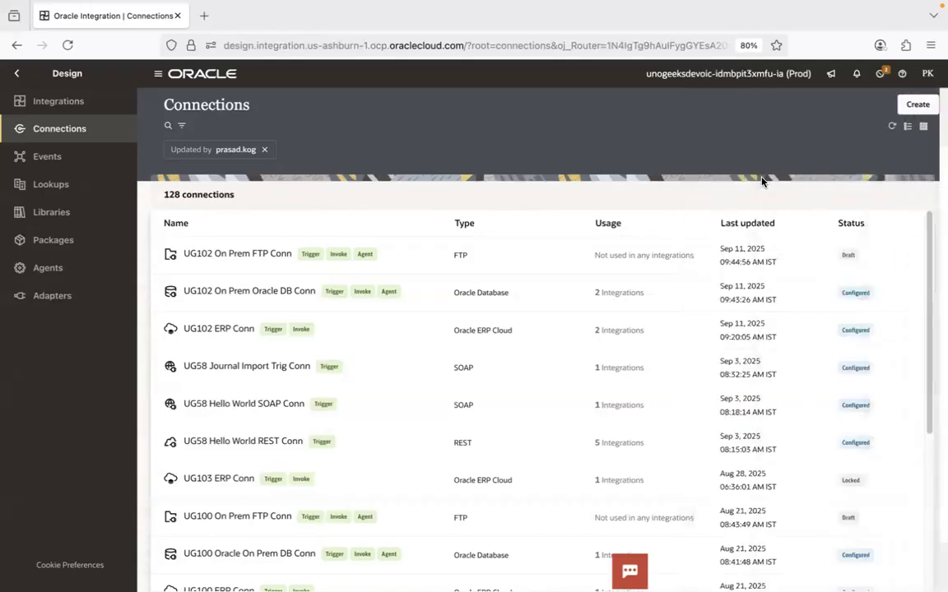
pyautogui.click(917, 104)
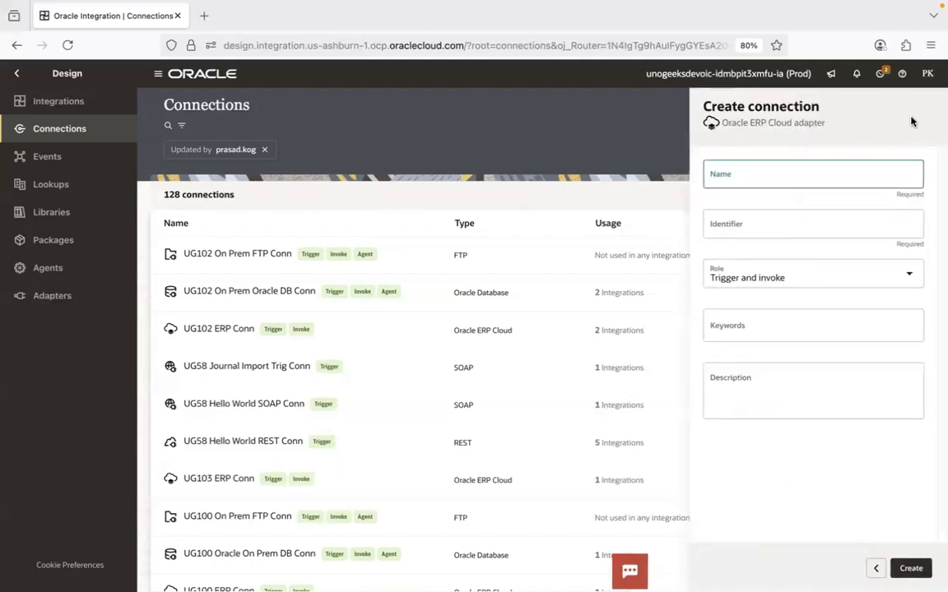
# - Name the new Oracle ERP Cloud connection "UG104 ERP Conn" and create it with the Trigger and invoke role
pyautogui.click(778, 171)
pyautogui.write('UG104')
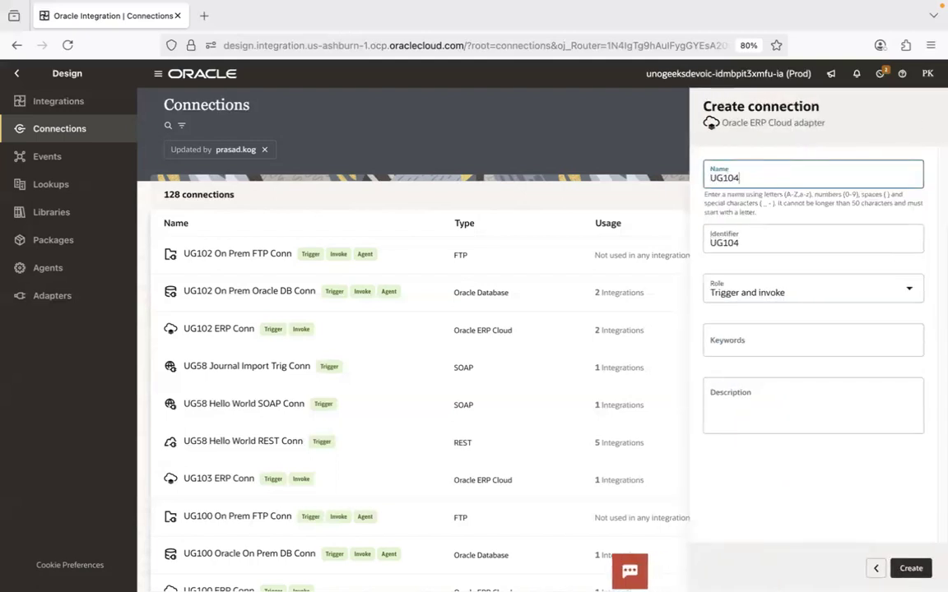
pyautogui.write(' ERP Conn')
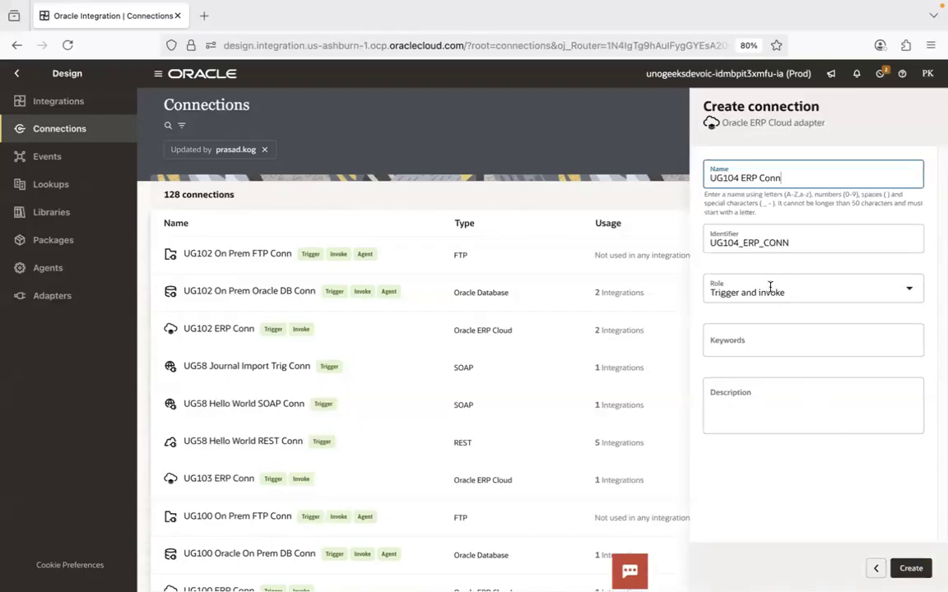
pyautogui.click(910, 568)
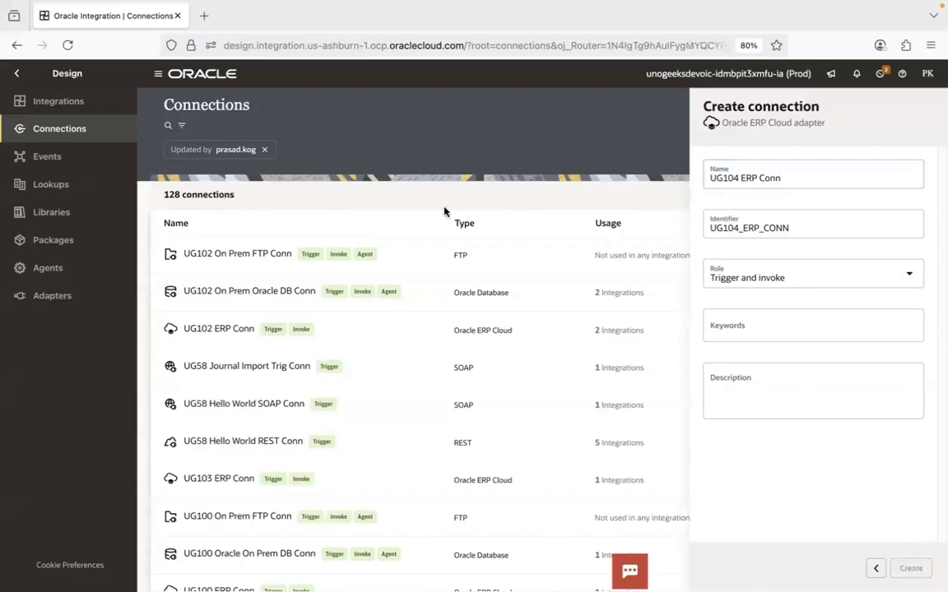
pyautogui.press('super+Tab')
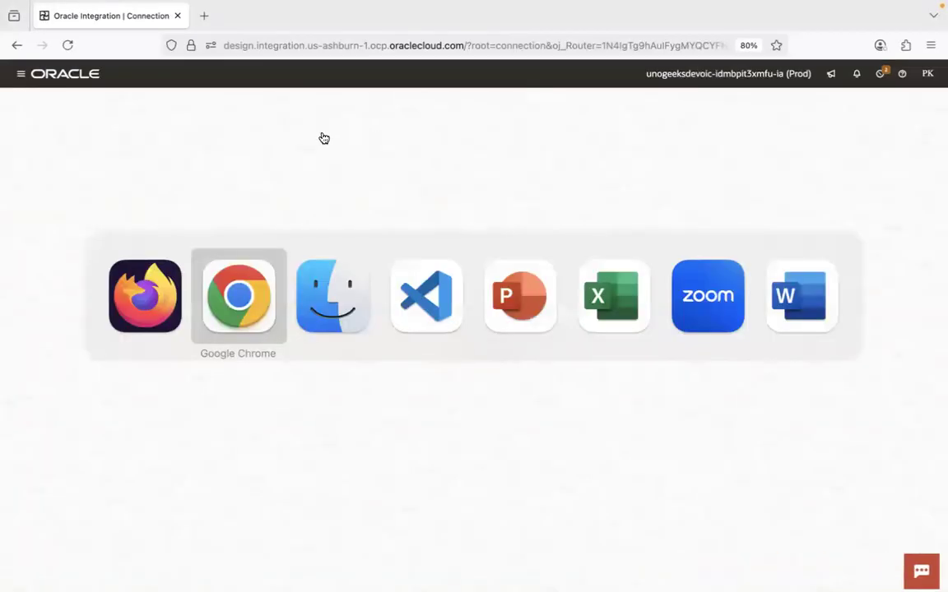
pyautogui.press('super+Tab')
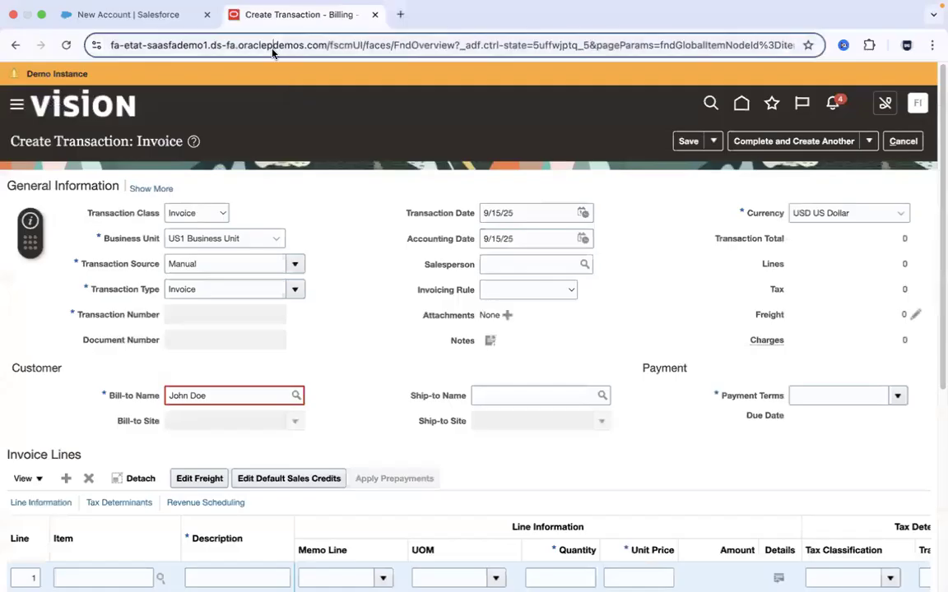
pyautogui.click(273, 49)
pyautogui.click(273, 49)
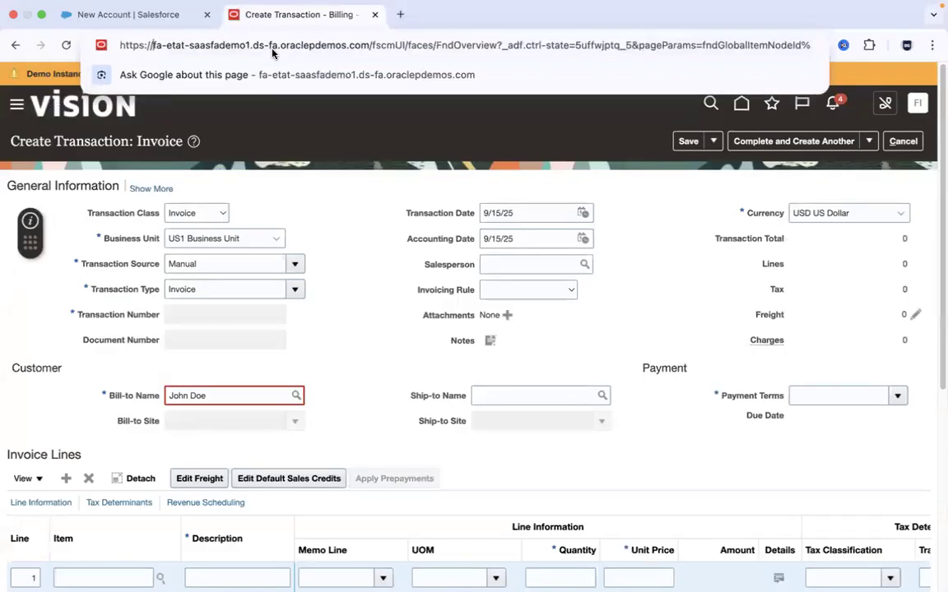
pyautogui.moveTo(369, 46); pyautogui.dragTo(153, 47)
pyautogui.hotkey('ctrl', 'c')
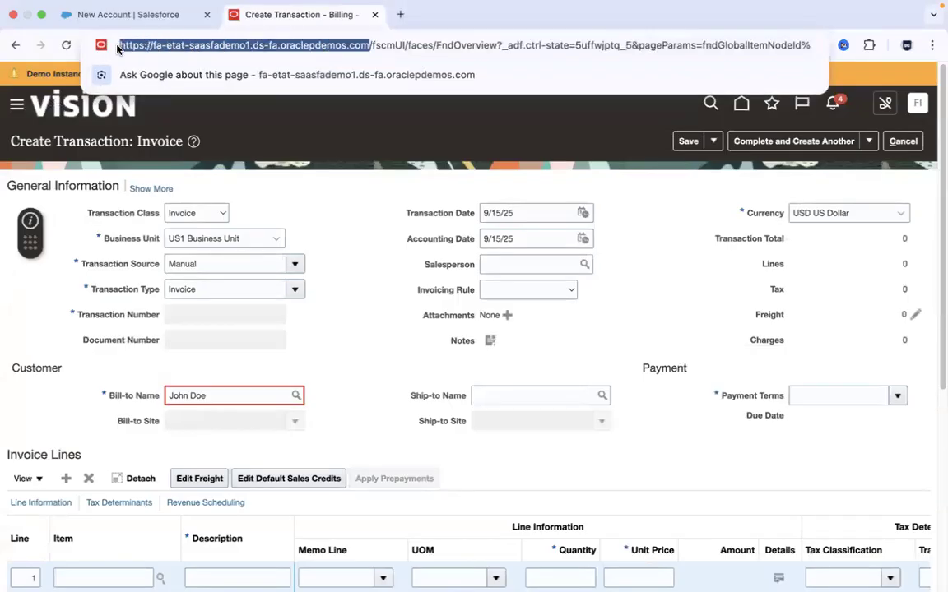
pyautogui.click(249, 123)
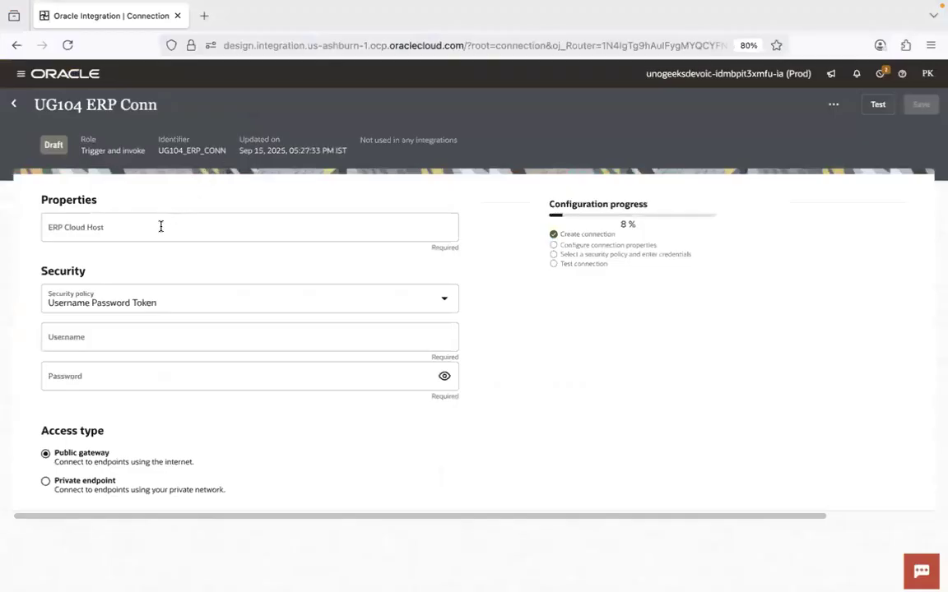
pyautogui.click(160, 226)
pyautogui.hotkey('ctrl', 'v')
pyautogui.press('BackSpace')
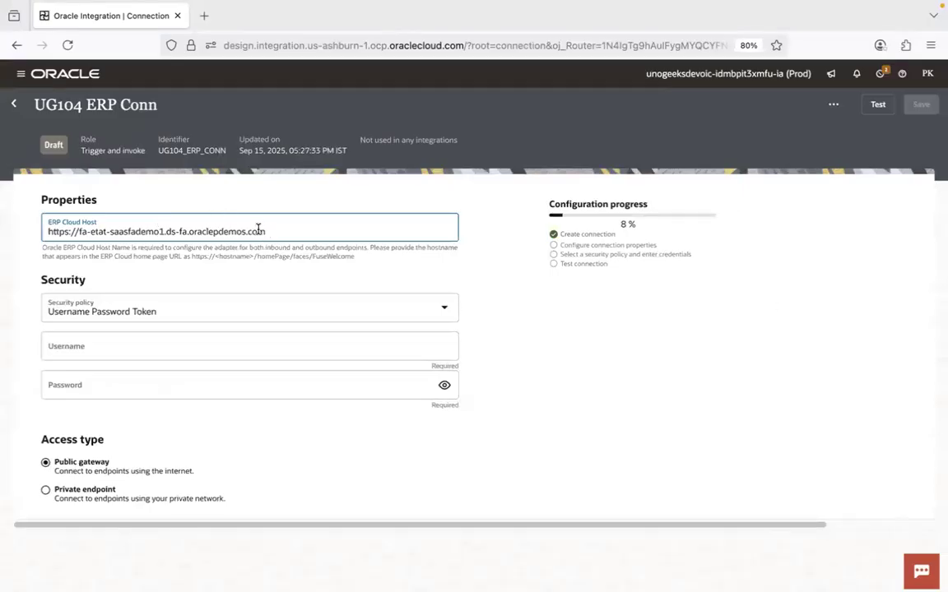
# - Enter fin_impl as the connection's username and fill in the account password under the Username Password Token policy
pyautogui.click(178, 342)
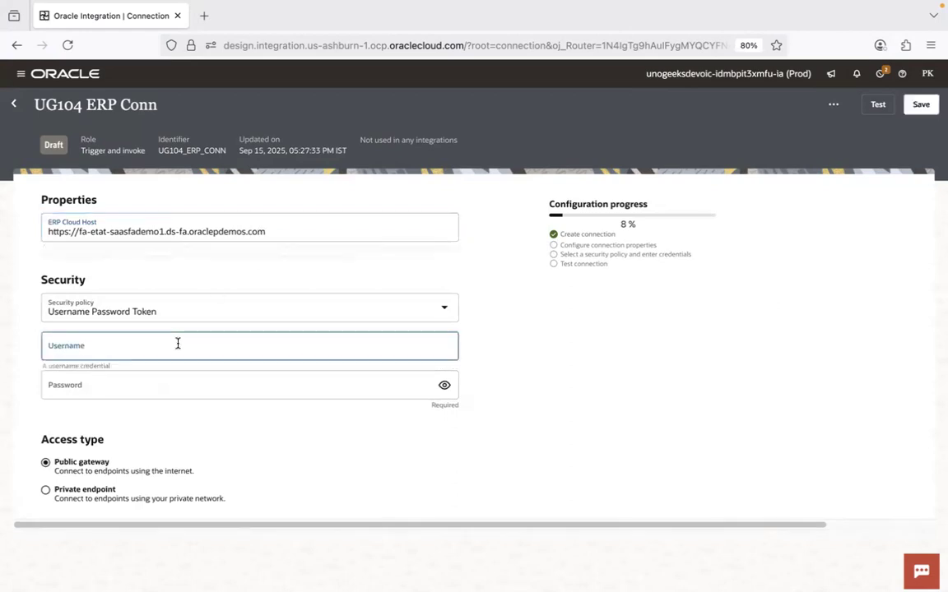
pyautogui.write('fin_impl')
pyautogui.click(68, 304)
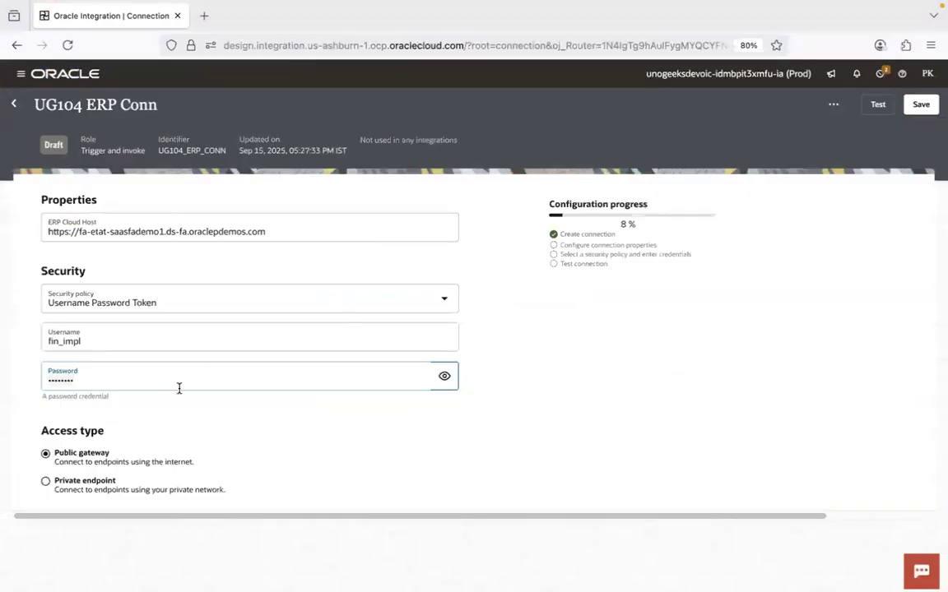
# - Test the UG104 ERP Conn connection, and exit it with its changes saved
pyautogui.click(878, 107)
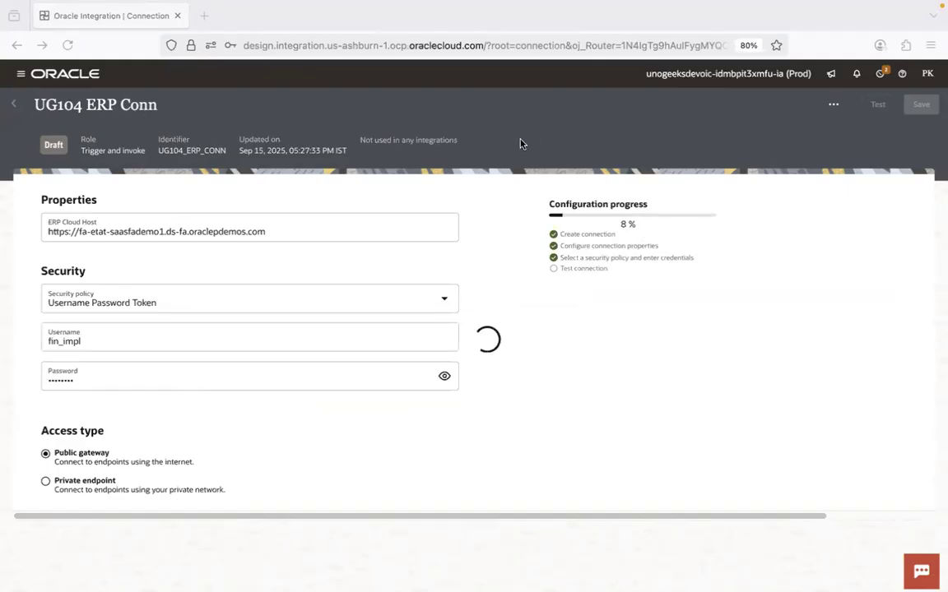
pyautogui.press('super+Tab')
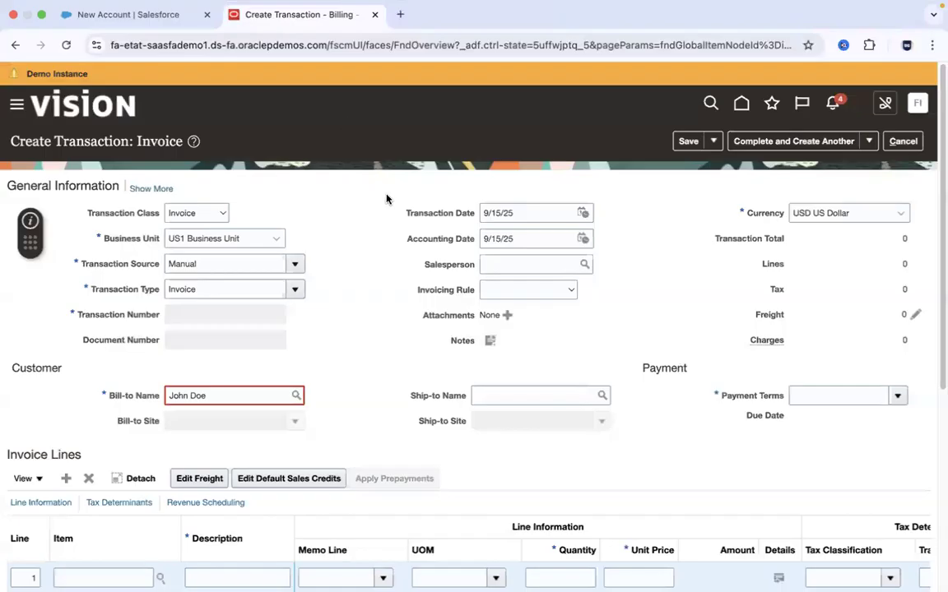
pyautogui.press('super+Tab')
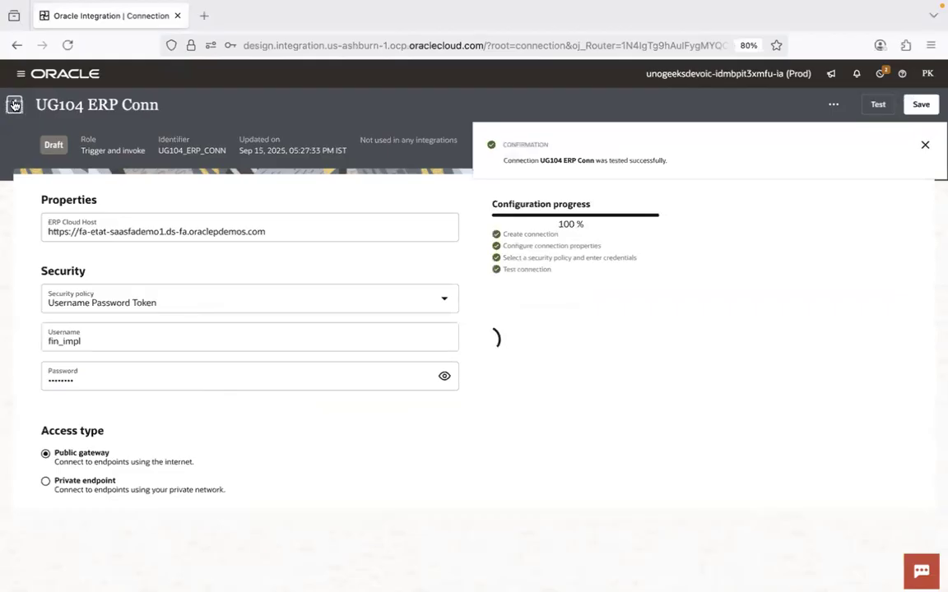
pyautogui.press('super+Tab')
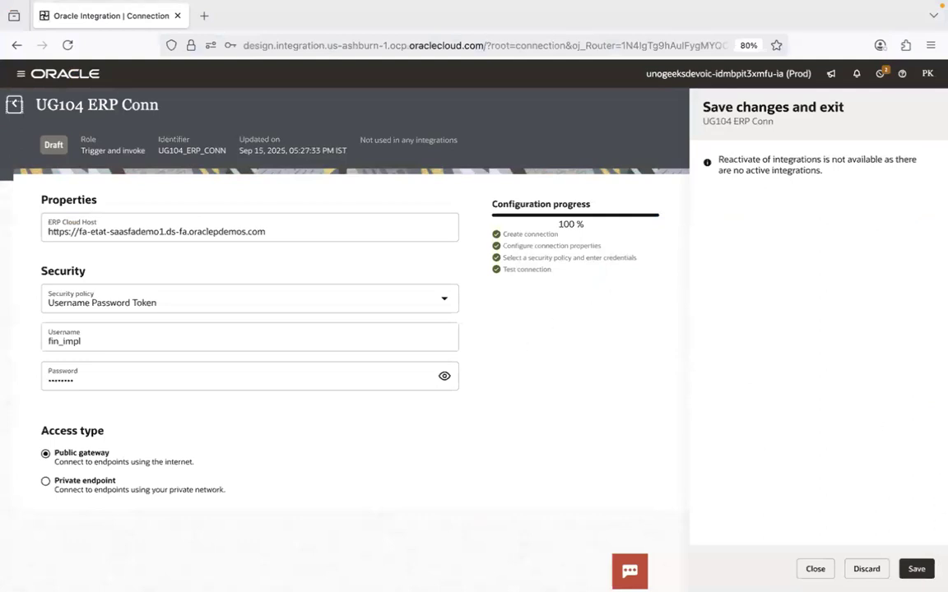
pyautogui.click(915, 569)
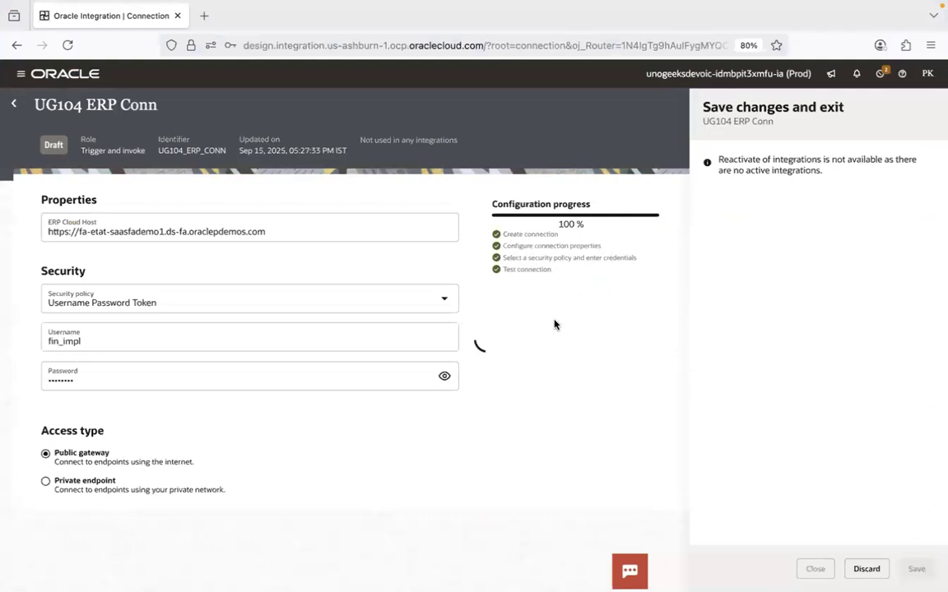
# - Switch to VS Code and review the Salesforce with ERP Cloud requirement and its connection step in 1.1.Introduction Notes.sql
pyautogui.press('super+Tab')
pyautogui.press('super+Tab')
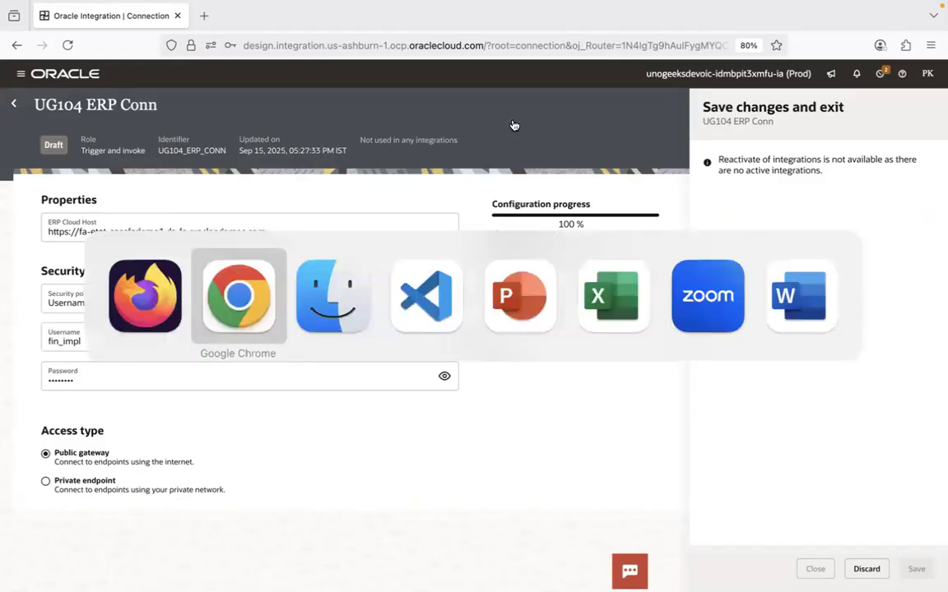
pyautogui.press('super+Tab')
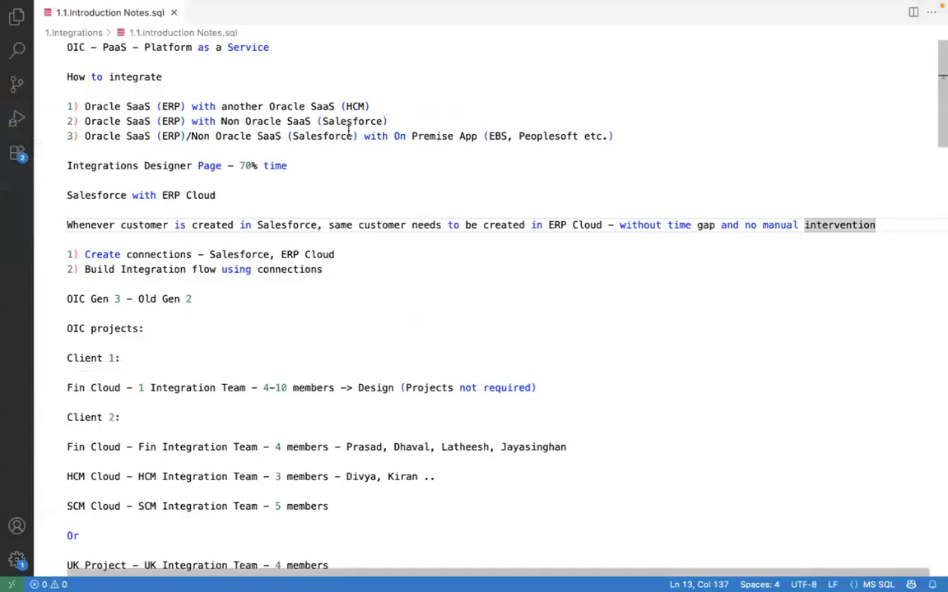
pyautogui.click(292, 224)
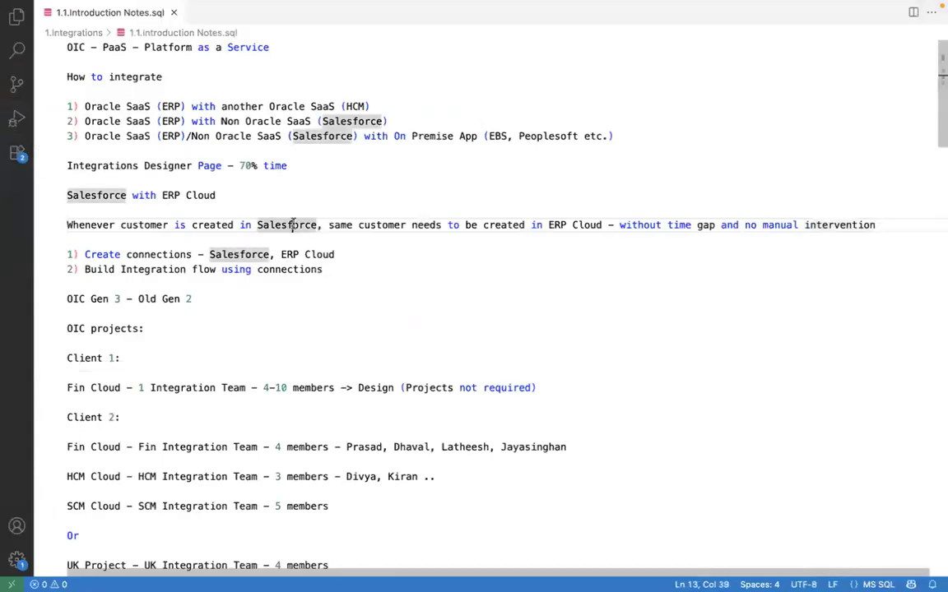
pyautogui.click(239, 254)
pyautogui.click(305, 254)
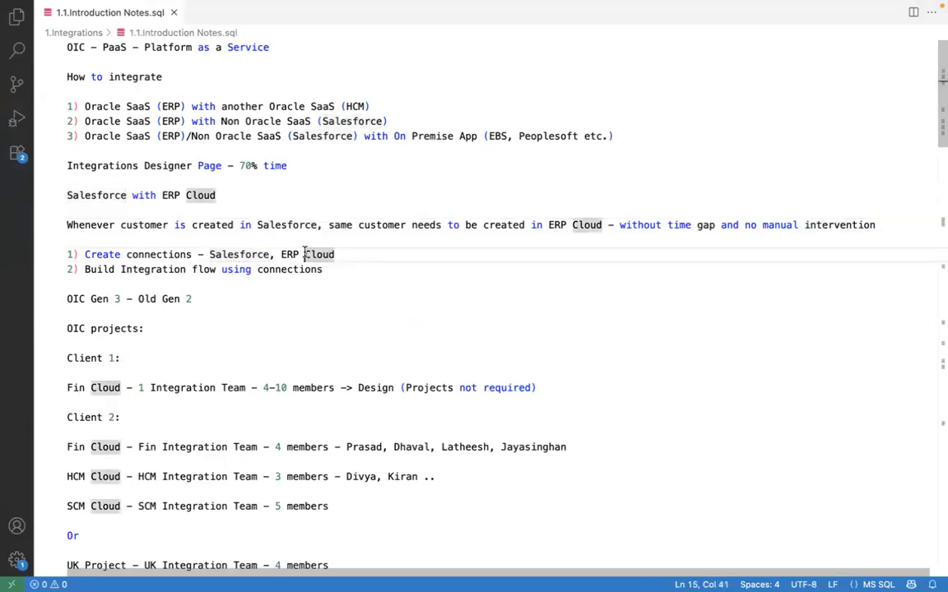
pyautogui.click(238, 254)
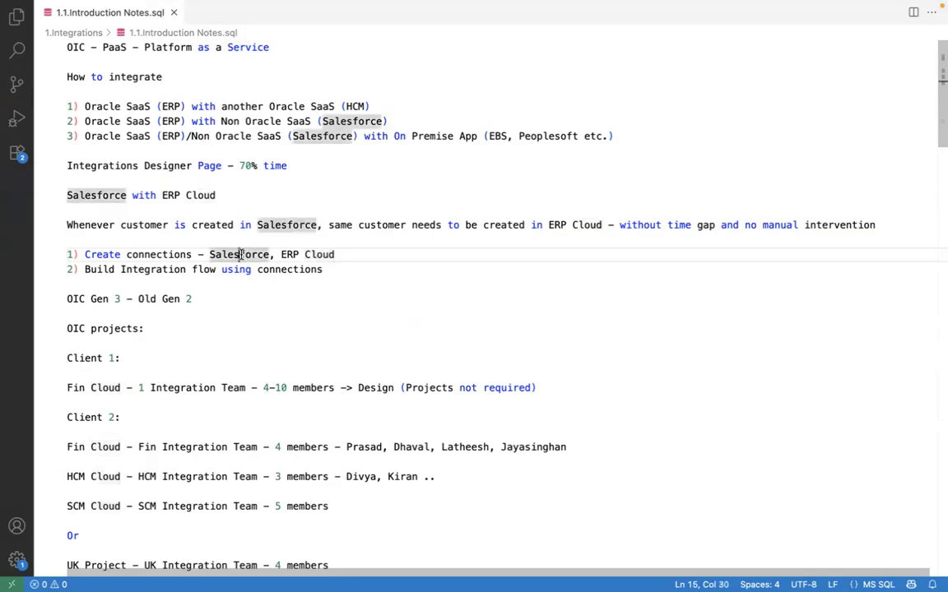
pyautogui.click(304, 254)
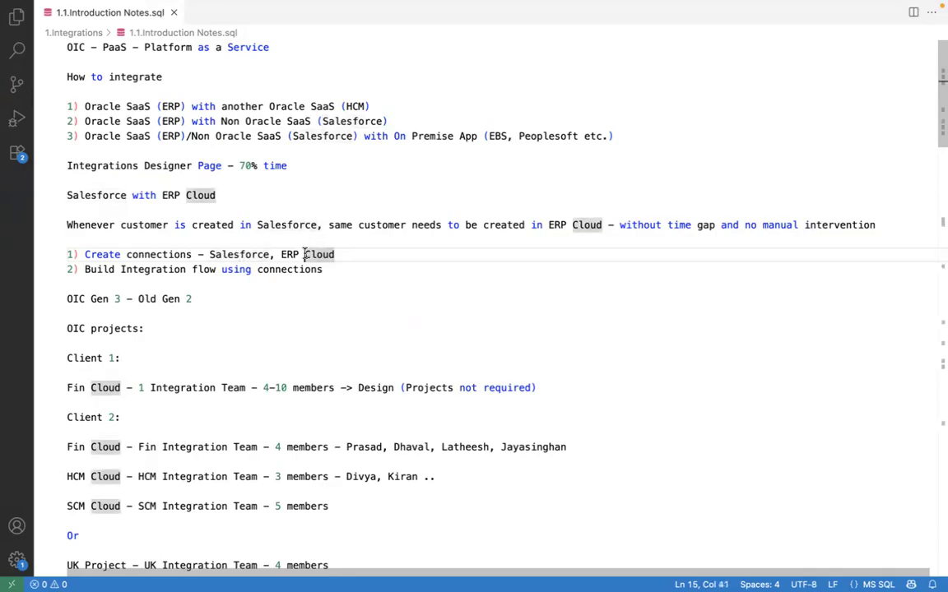
pyautogui.click(155, 254)
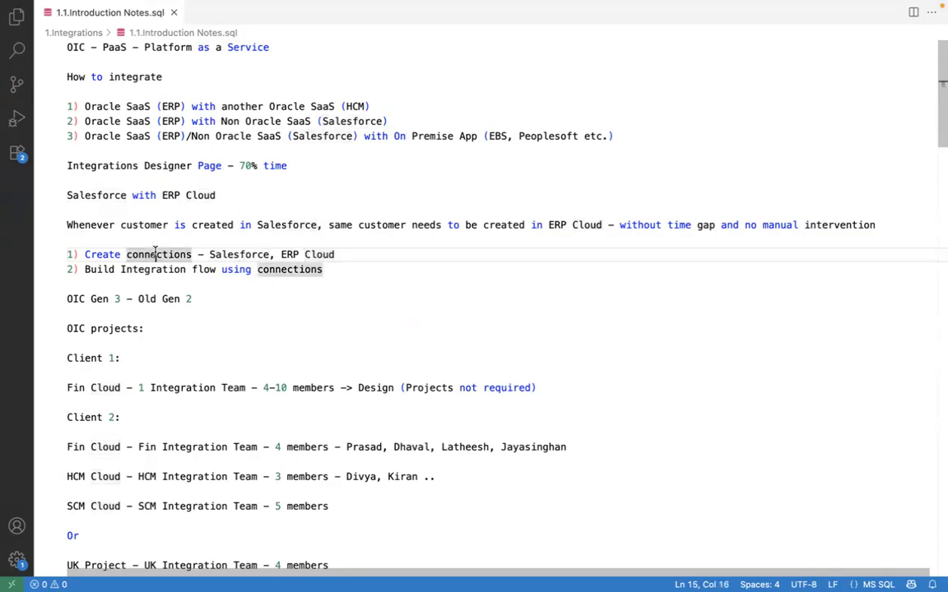
pyautogui.click(238, 254)
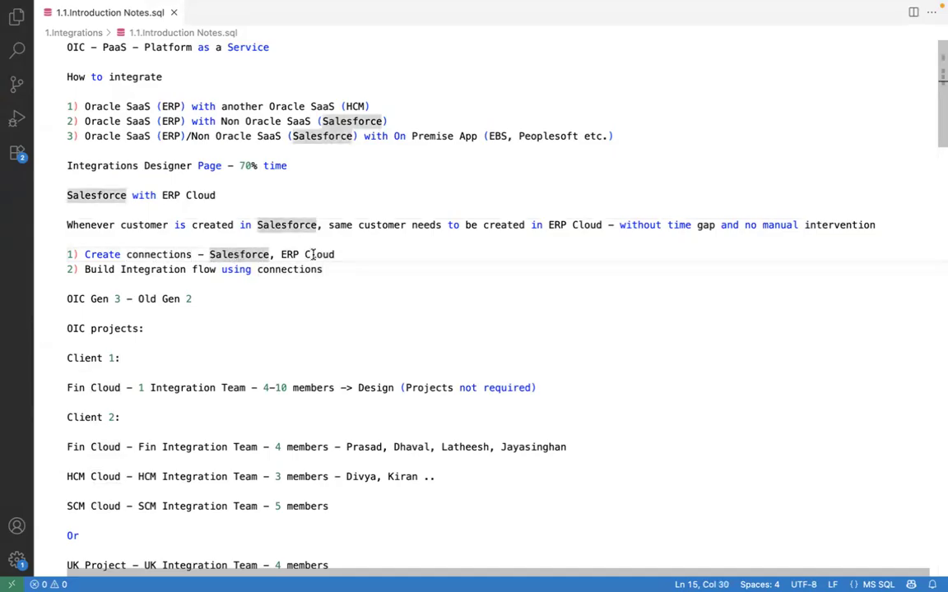
pyautogui.click(311, 254)
pyautogui.click(227, 254)
pyautogui.click(309, 254)
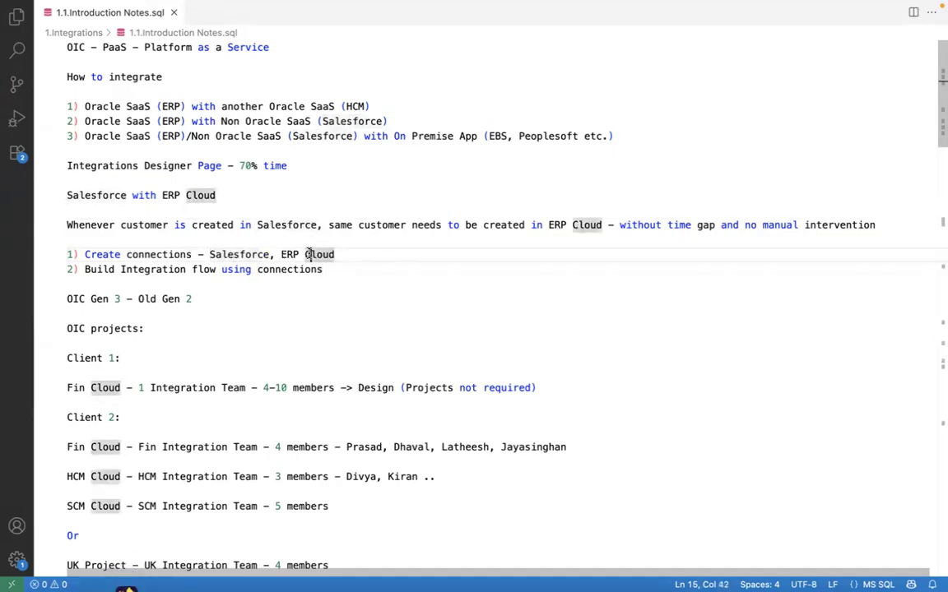
# - Return to Firefox, dismiss the browser's password update prompt and open the Integrations list
pyautogui.press('super+Tab')
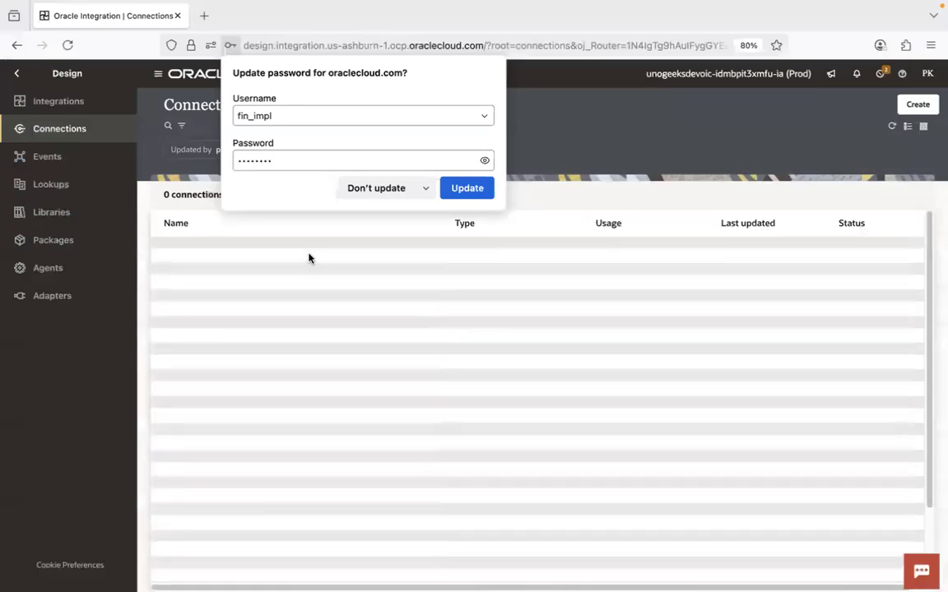
pyautogui.click(639, 158)
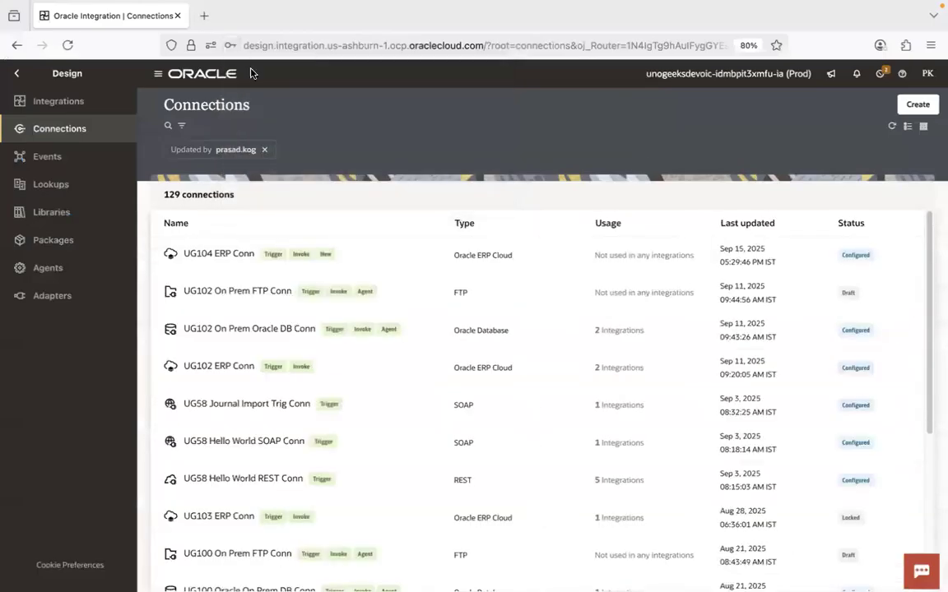
pyautogui.click(100, 107)
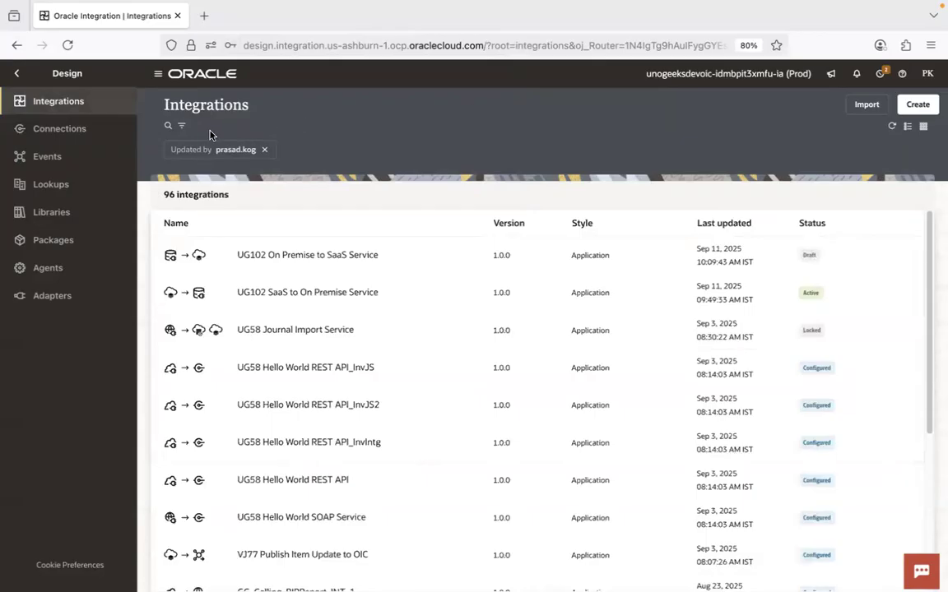
# - Search the integrations for UG58 Salesforce and remove the Updated by filter
pyautogui.click(168, 125)
pyautogui.write('UG')
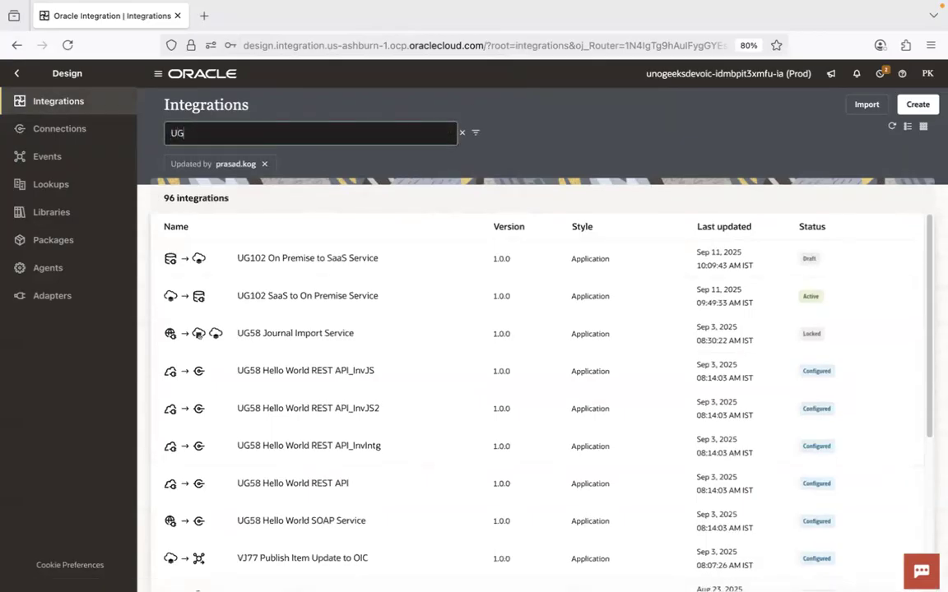
pyautogui.write('58 Salesforce')
pyautogui.press('Return')
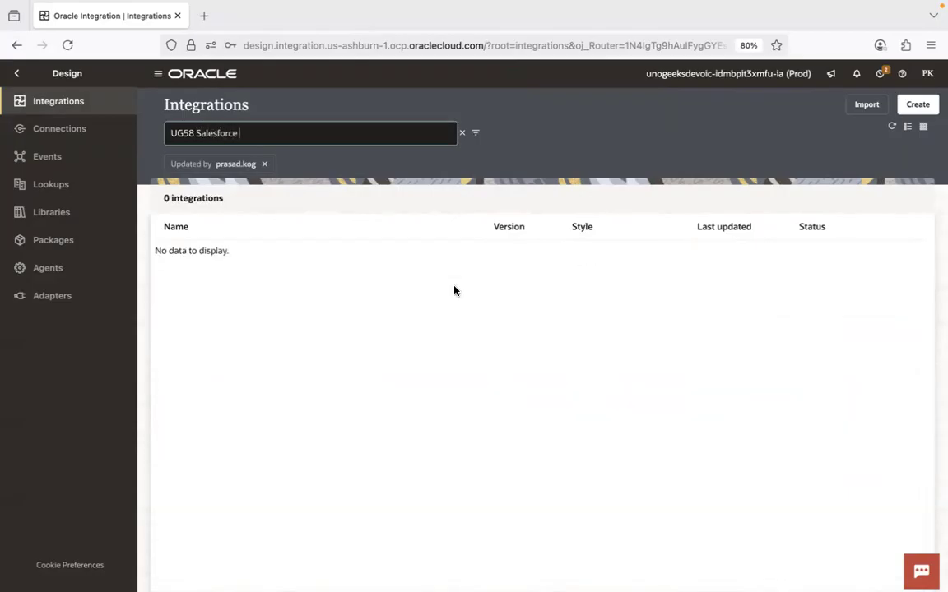
pyautogui.click(267, 165)
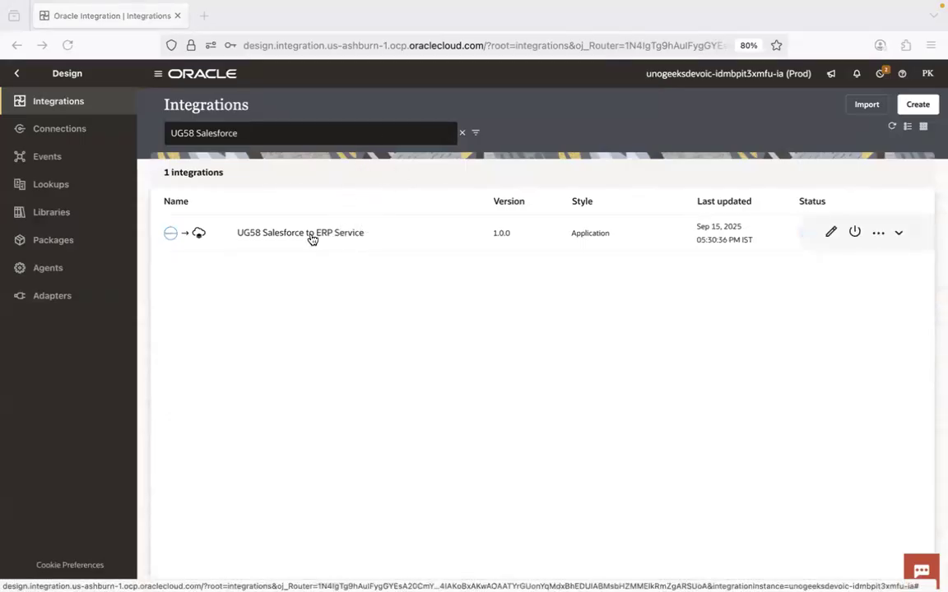
# - Switch to Chrome and compare the Salesforce New Account form with the ERP Create Transaction: Invoice page
pyautogui.press('super+Tab')
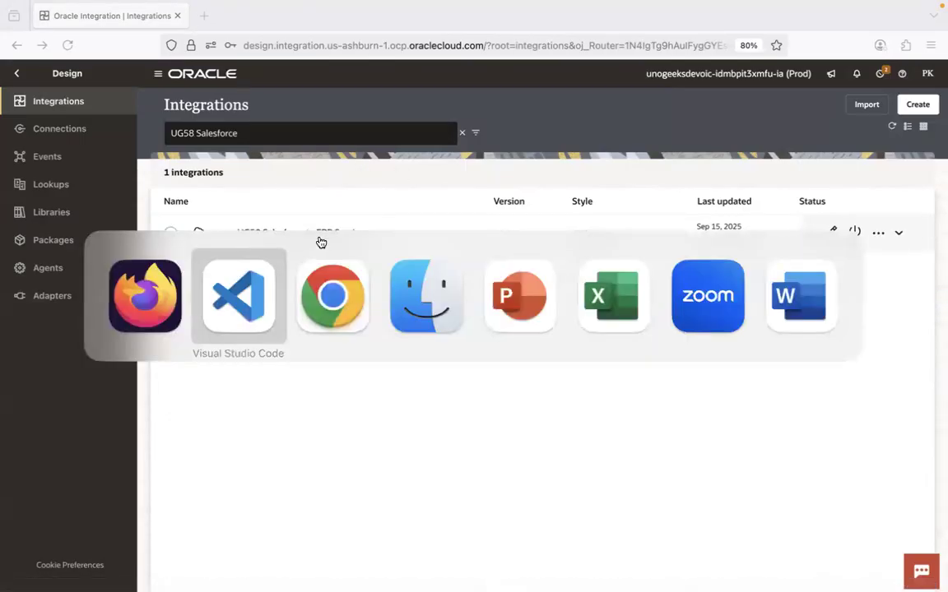
pyautogui.press('super+Tab')
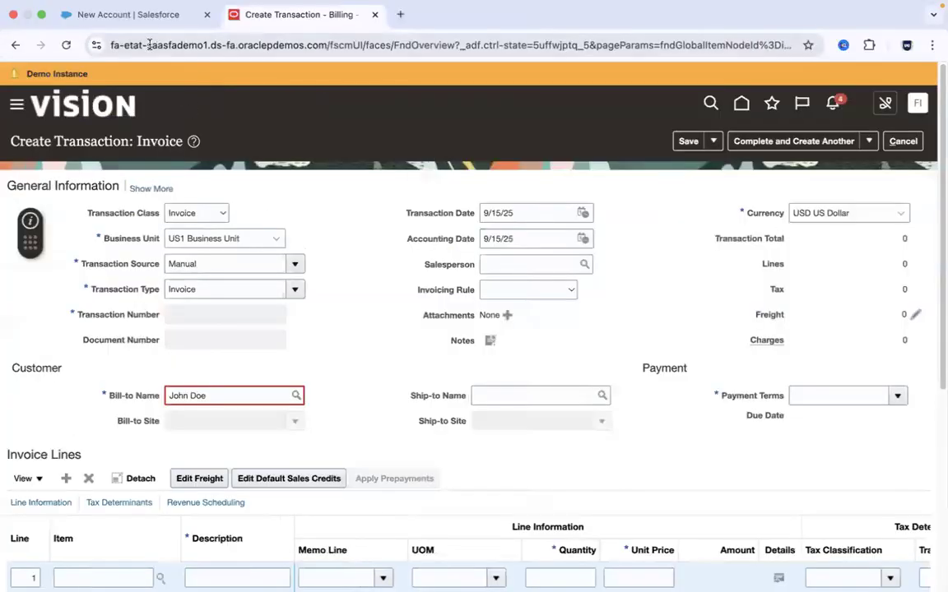
pyautogui.click(134, 10)
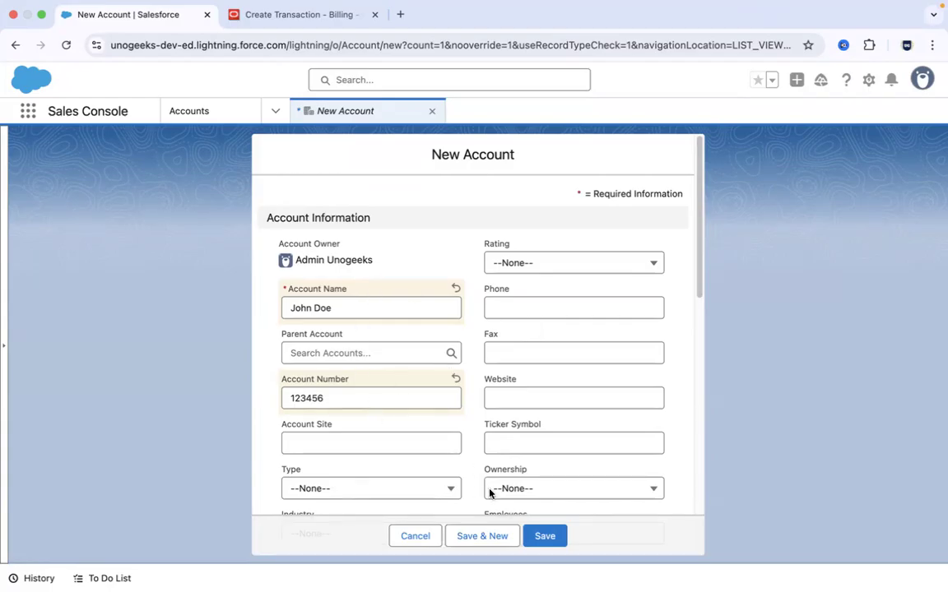
pyautogui.click(321, 15)
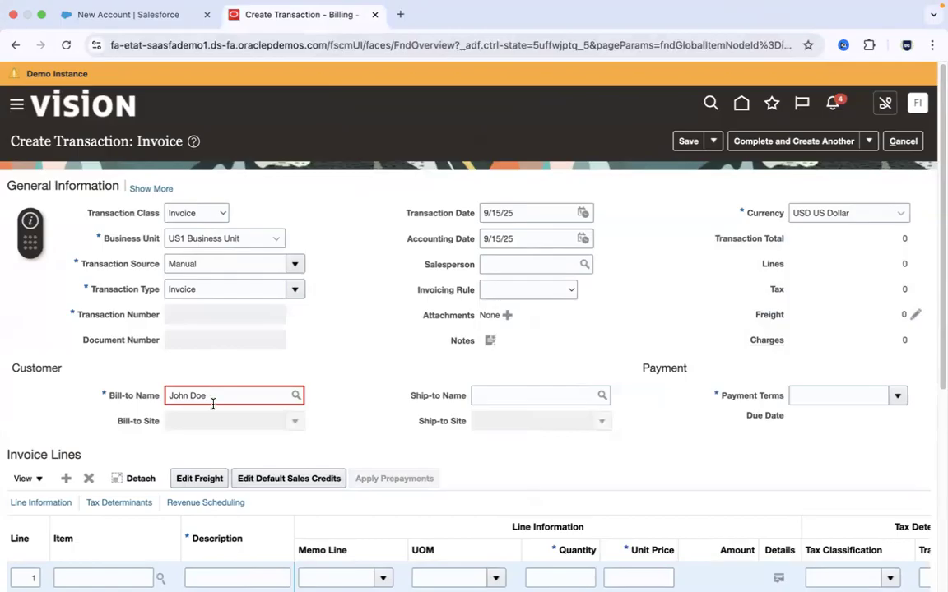
pyautogui.click(135, 15)
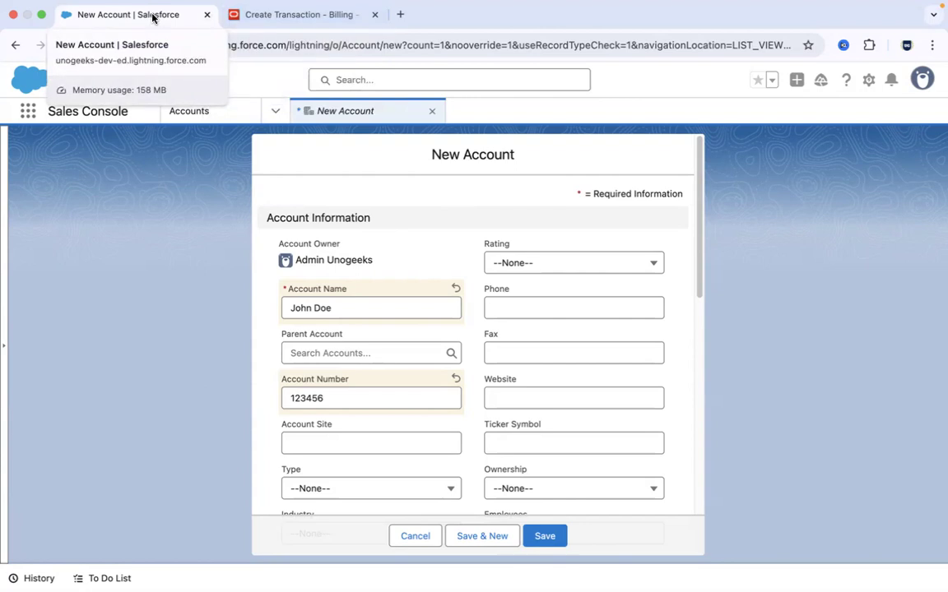
pyautogui.click(292, 17)
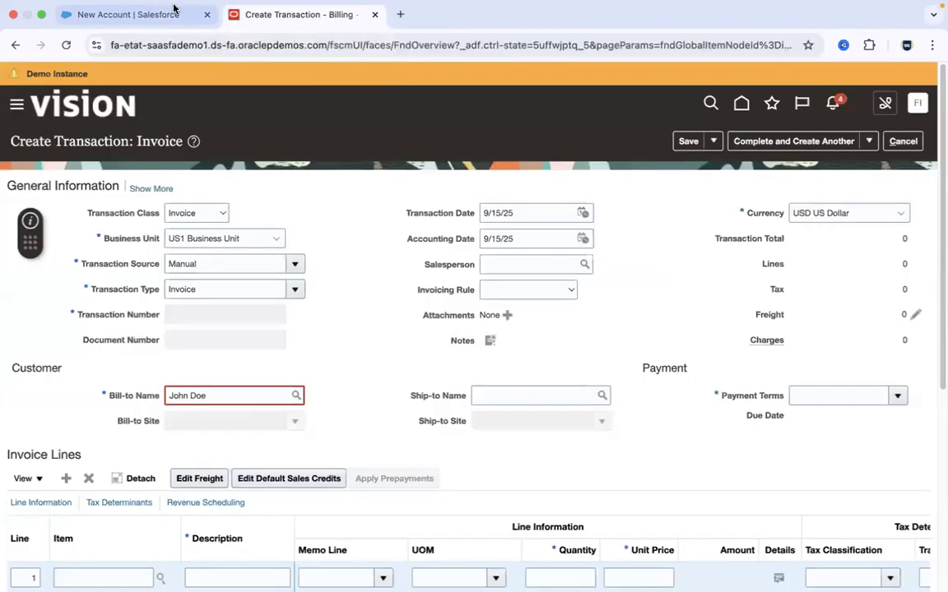
pyautogui.click(151, 15)
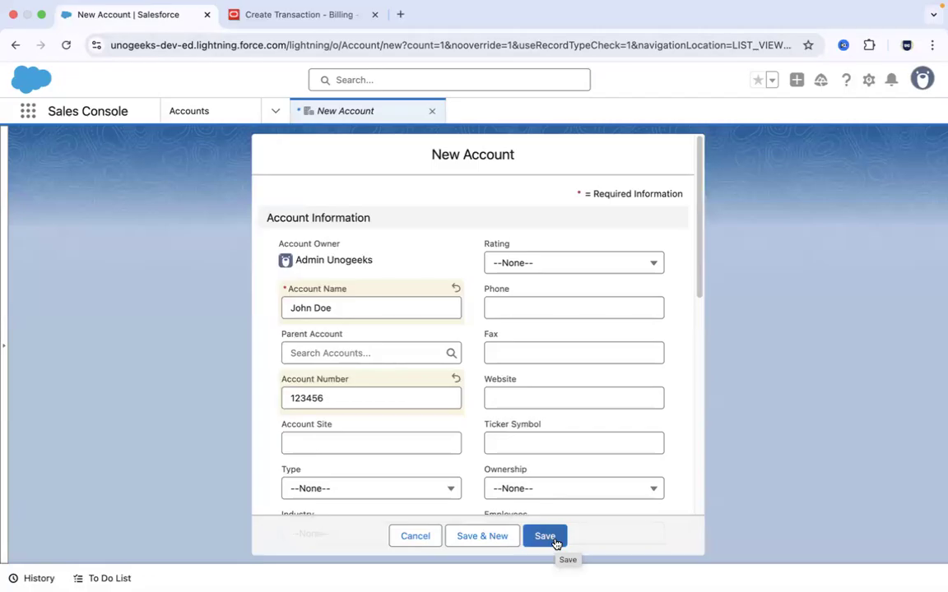
# - Open the Salesforce login page in a new tab beside the New Account tab and log in with the prefilled credentials
pyautogui.click(399, 14)
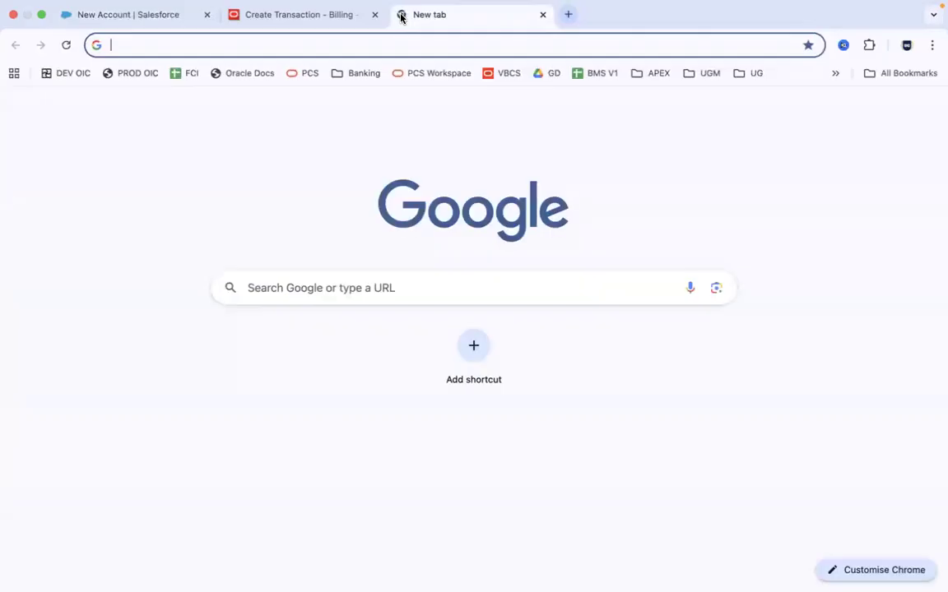
pyautogui.write('login')
pyautogui.press('Return')
pyautogui.moveTo(460, 15); pyautogui.dragTo(307, 14)
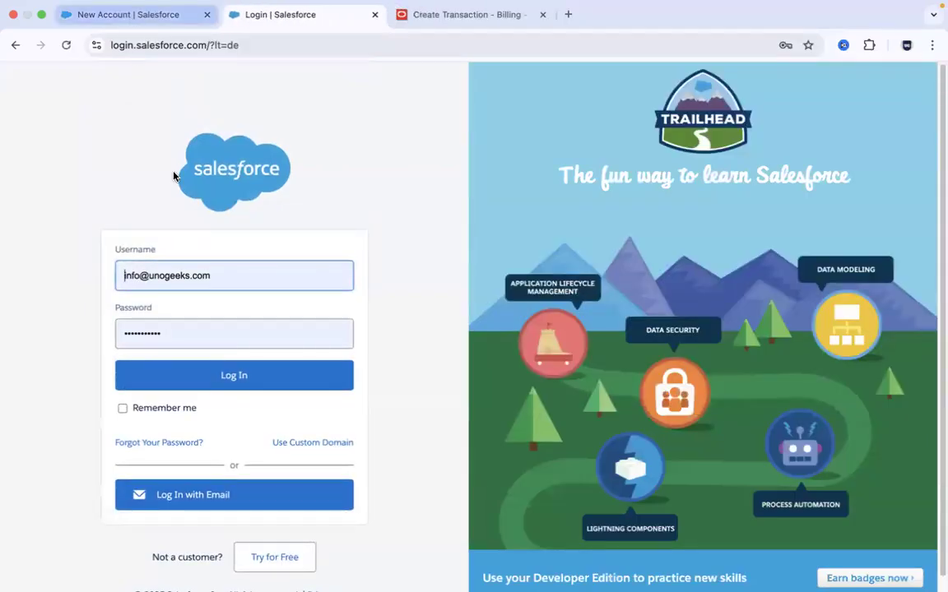
pyautogui.click(269, 385)
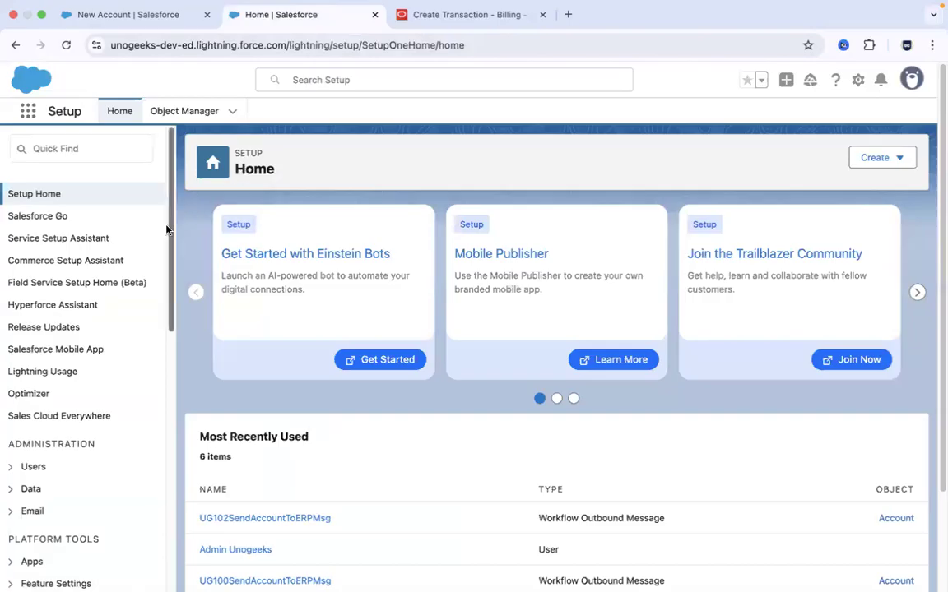
# - Open UG102SendAccountToERPFlow from the Process Automation flows beside the New Account tab, and examine its trigger against the New Account form
pyautogui.moveTo(170, 230); pyautogui.dragTo(182, 412)
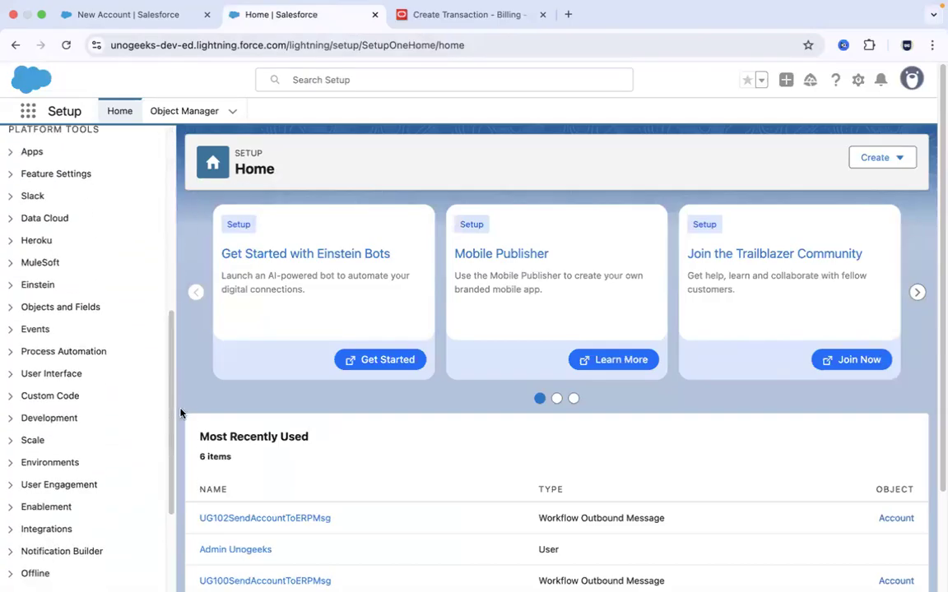
pyautogui.click(10, 352)
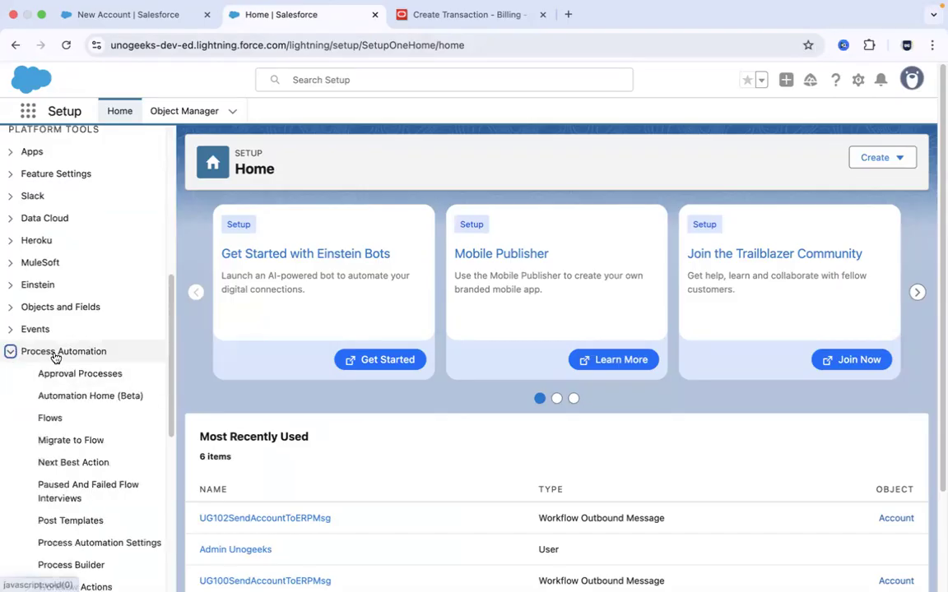
pyautogui.click(53, 419)
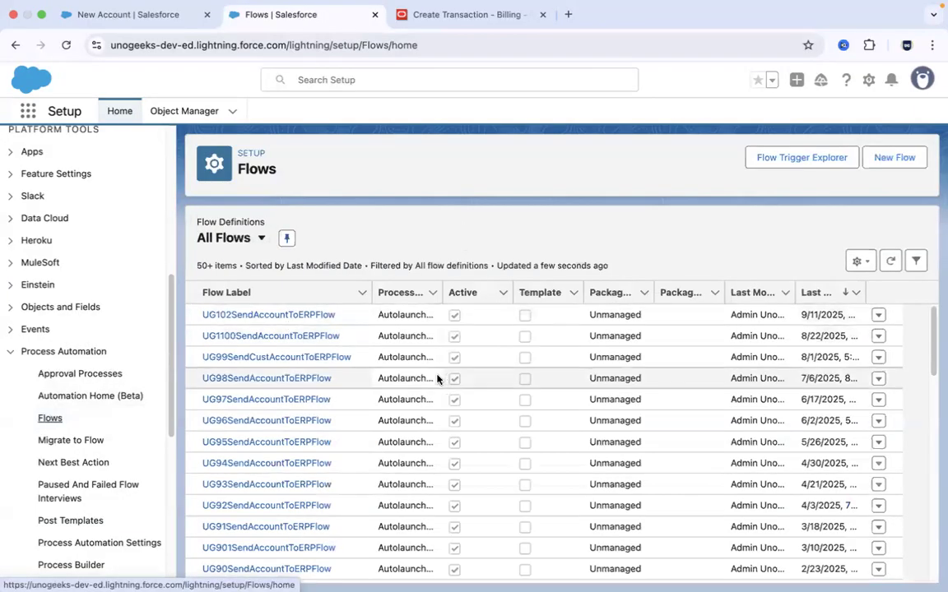
pyautogui.click(269, 316)
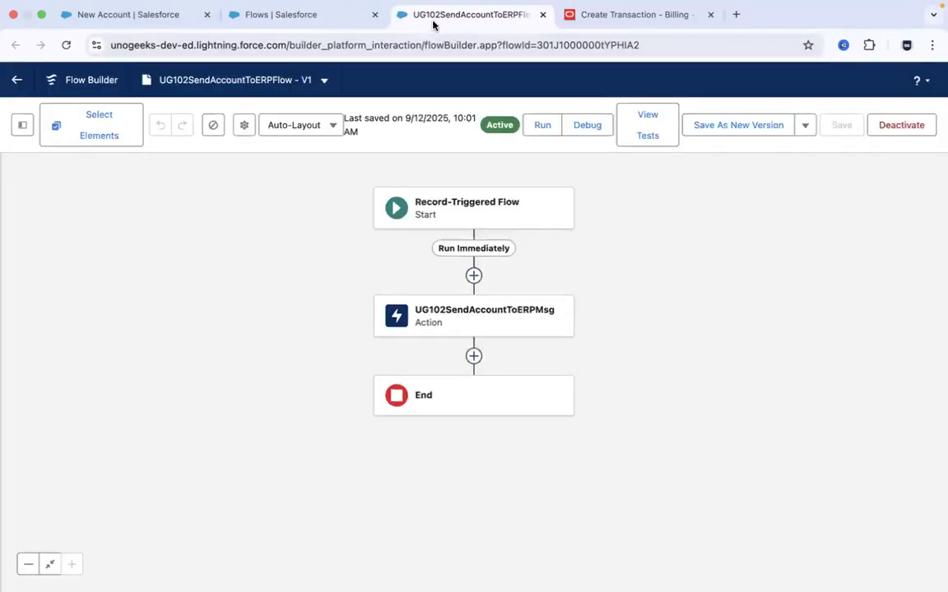
pyautogui.moveTo(439, 18); pyautogui.dragTo(312, 18)
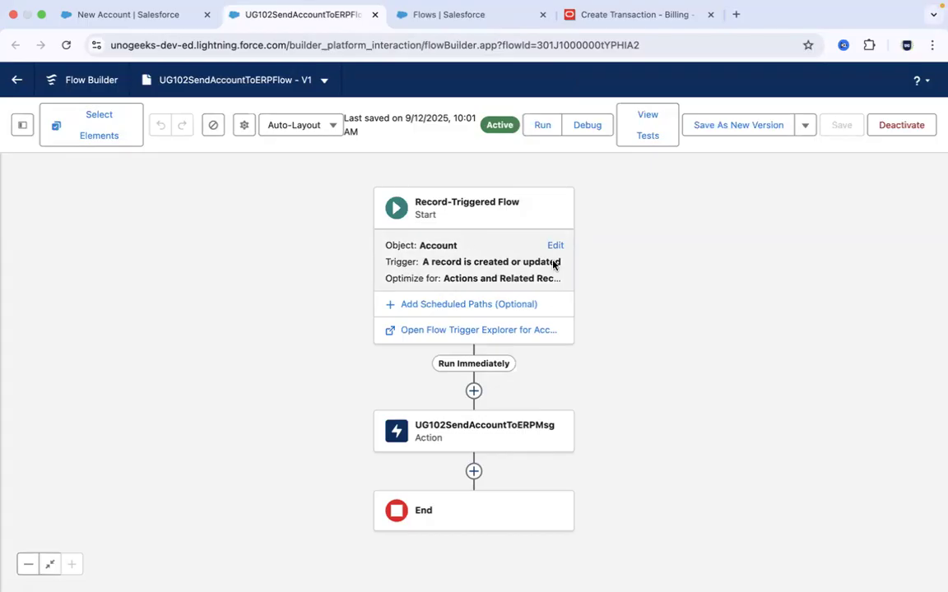
pyautogui.click(144, 18)
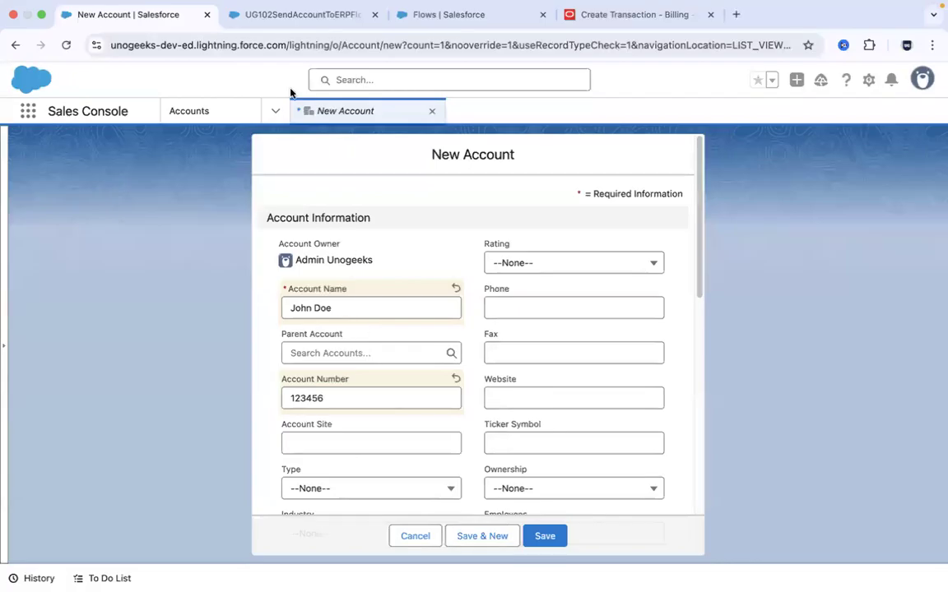
pyautogui.click(261, 25)
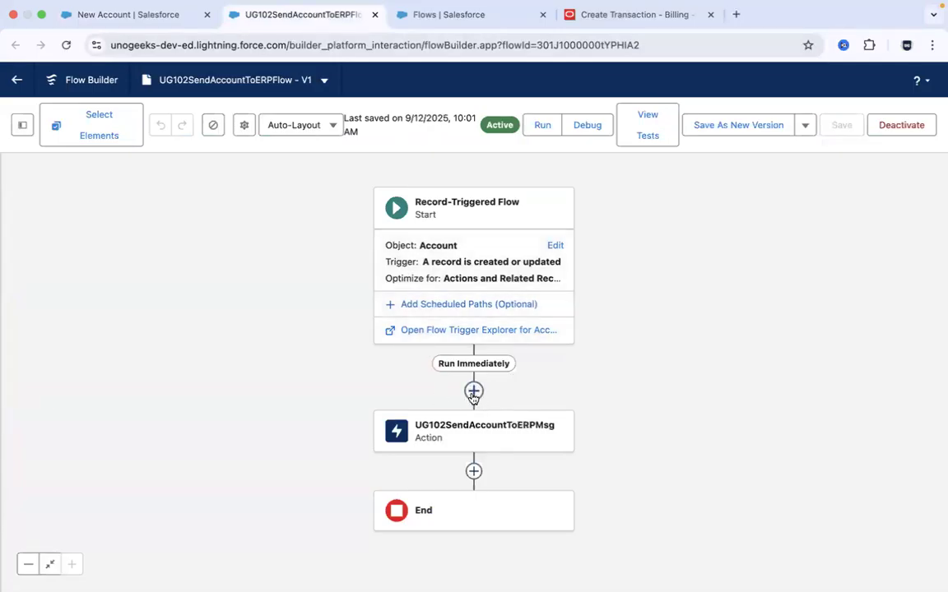
# - Open the UG102SendAccountToERPMsg outbound message from the Workflow Actions in Salesforce Setup
pyautogui.click(448, 14)
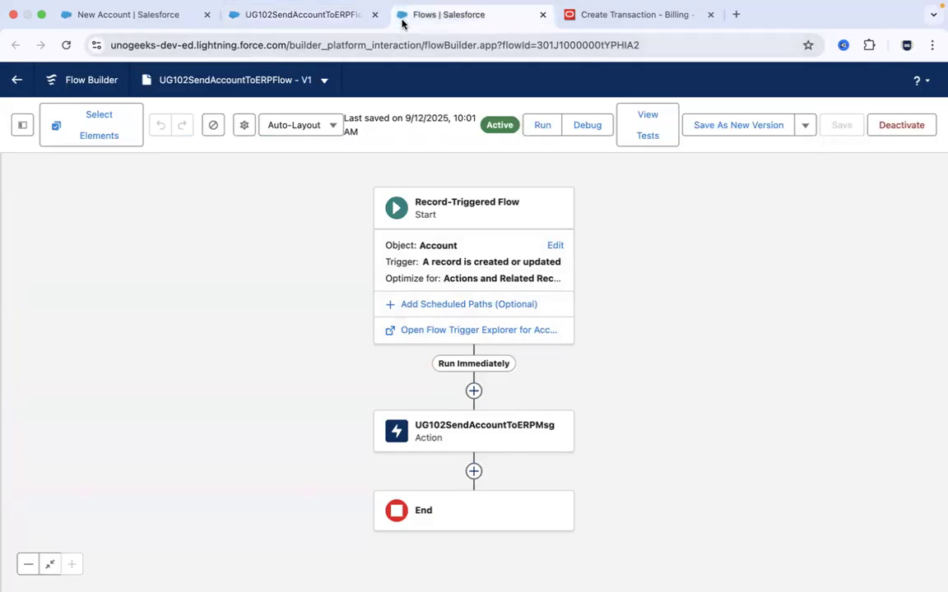
pyautogui.moveTo(171, 311); pyautogui.dragTo(171, 434)
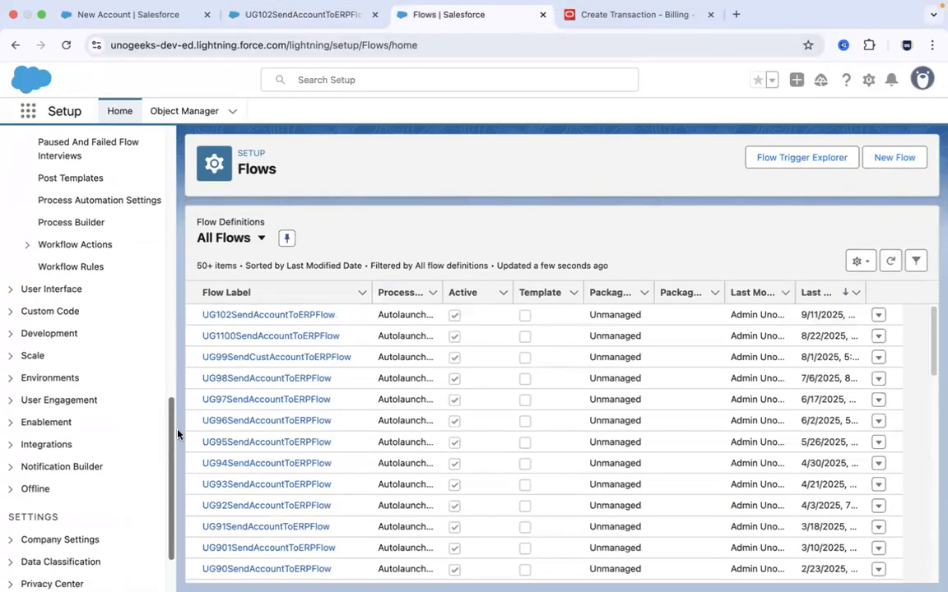
pyautogui.click(30, 246)
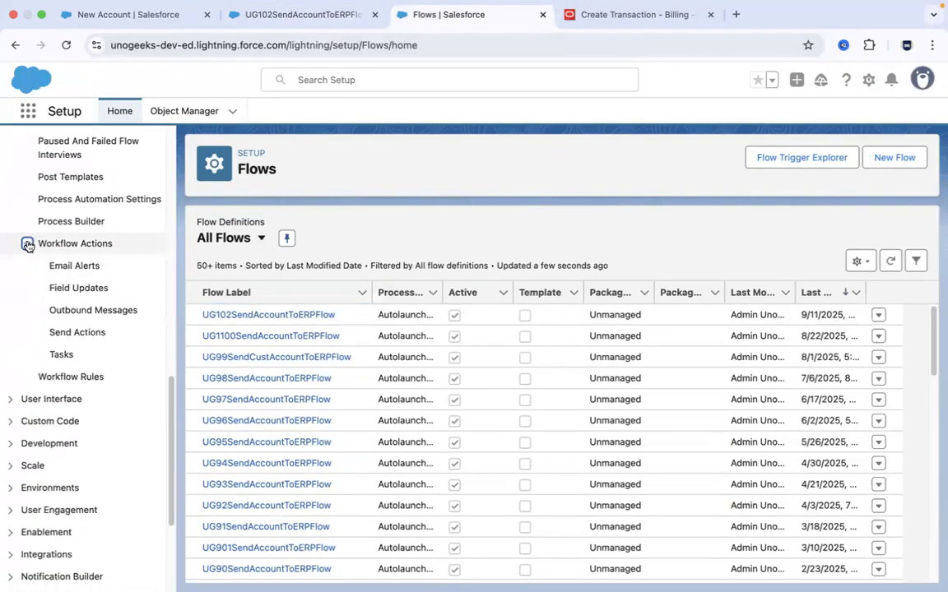
pyautogui.click(97, 310)
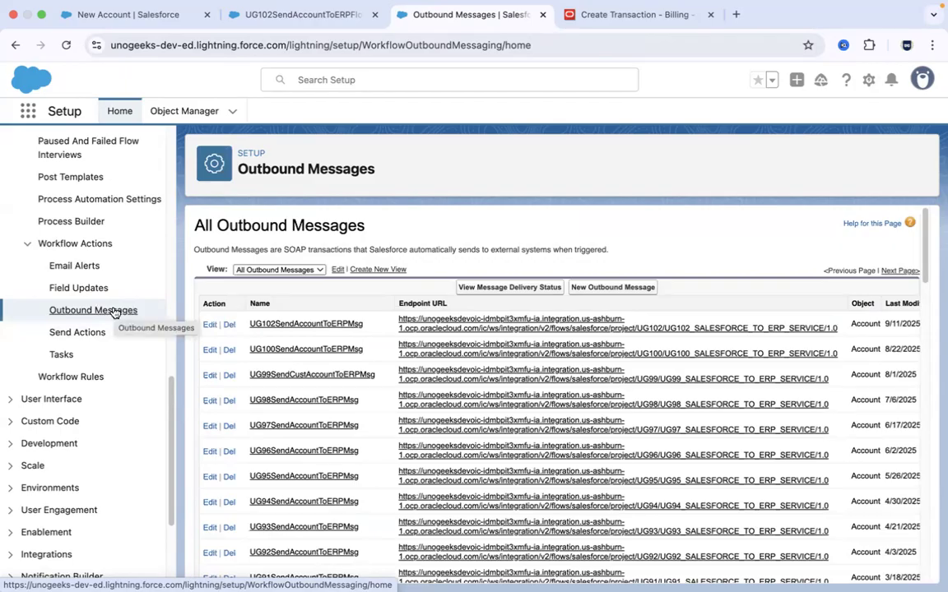
pyautogui.click(294, 325)
# - Trace the sync path between the New Account form, UG102SendAccountToERPFlow and the outbound message's endpoint URL and fields to send
pyautogui.click(310, 16)
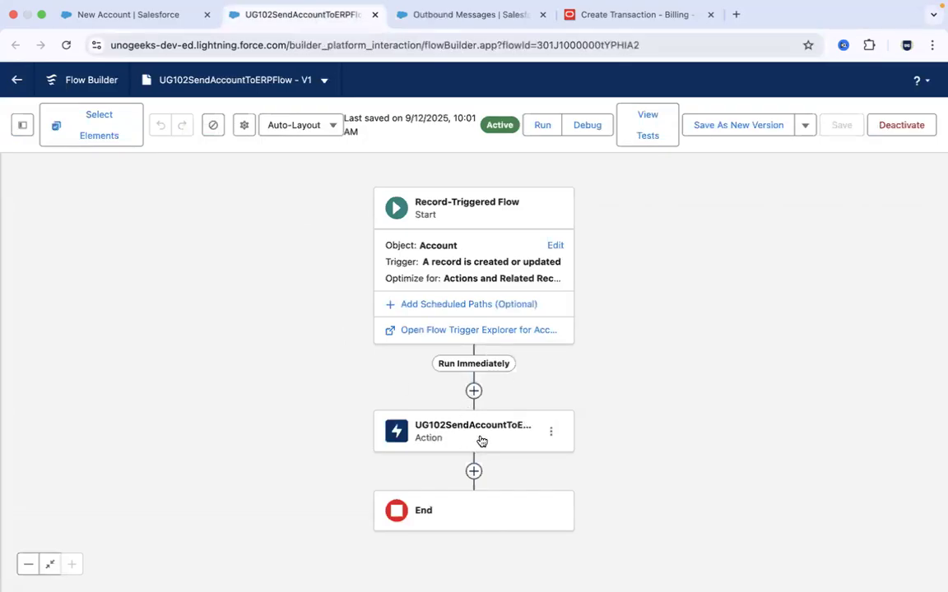
pyautogui.click(411, 15)
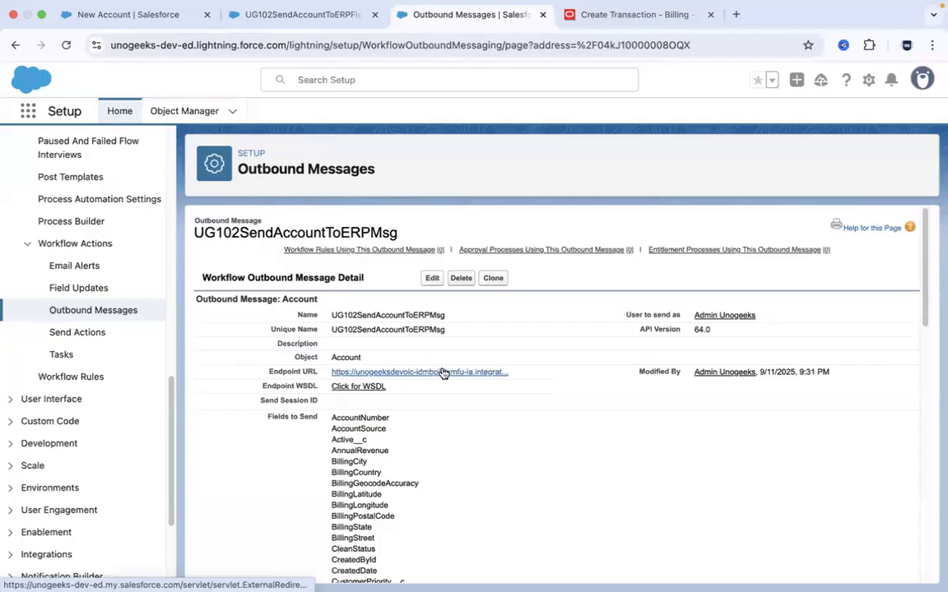
pyautogui.click(116, 17)
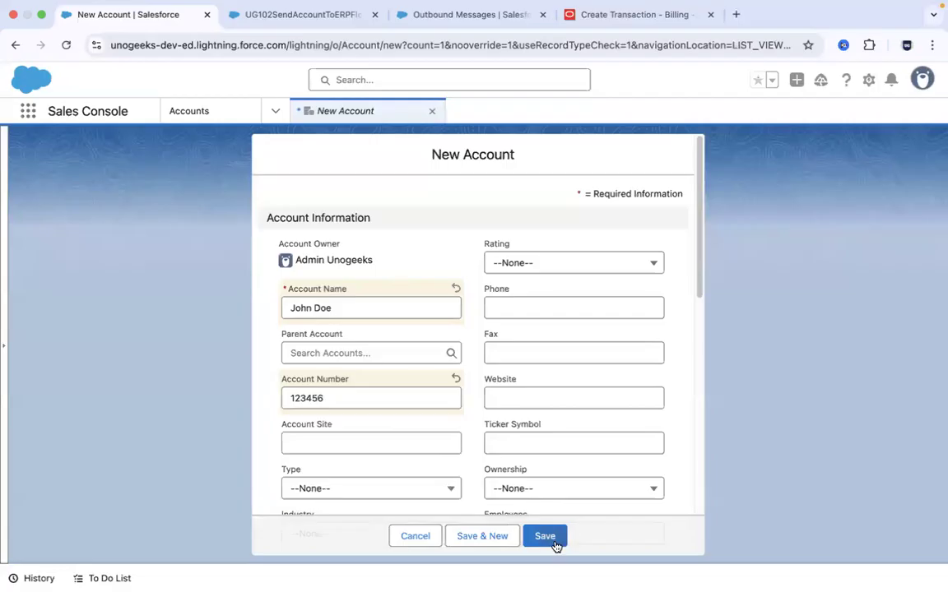
pyautogui.click(300, 14)
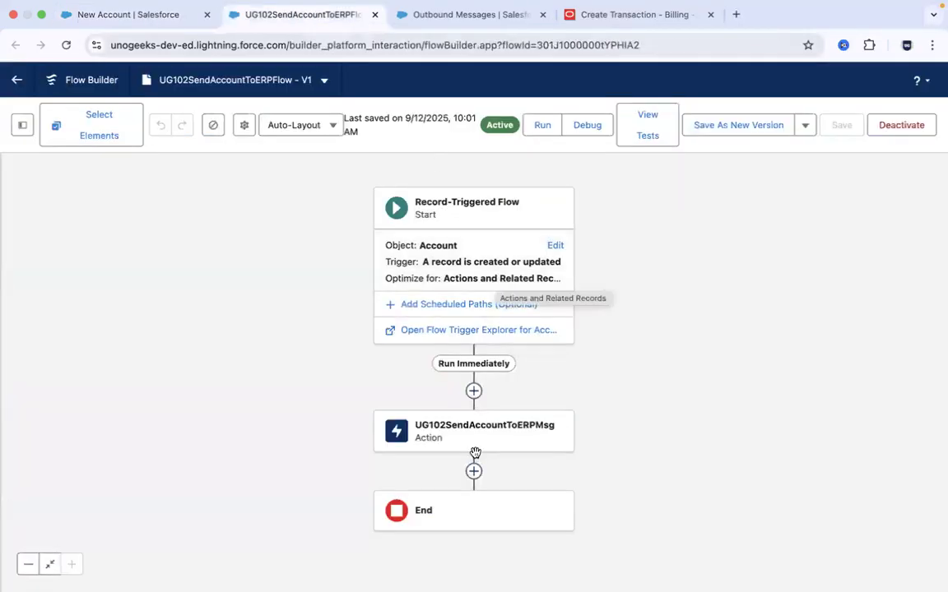
pyautogui.click(436, 14)
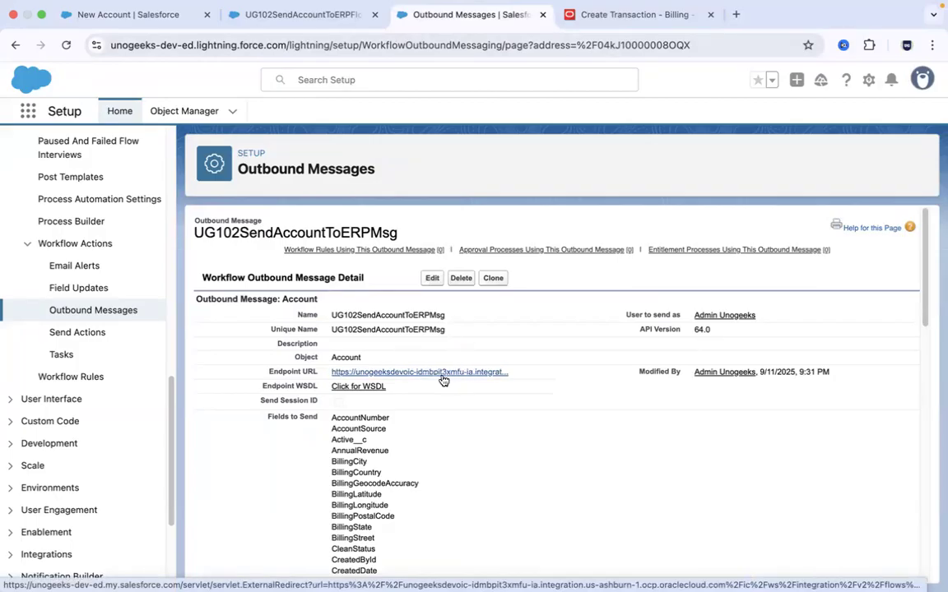
pyautogui.click(138, 20)
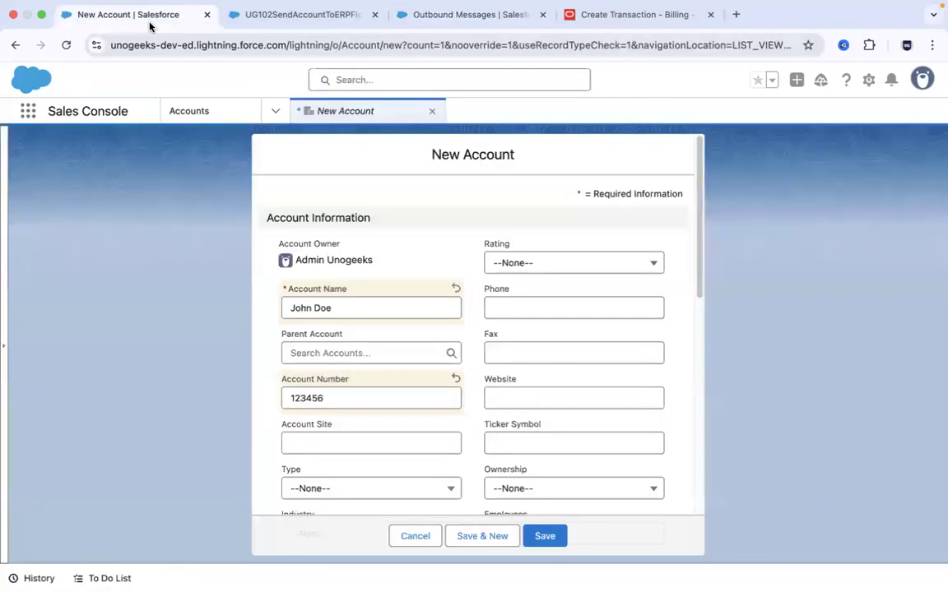
pyautogui.moveTo(696, 185); pyautogui.dragTo(663, 149)
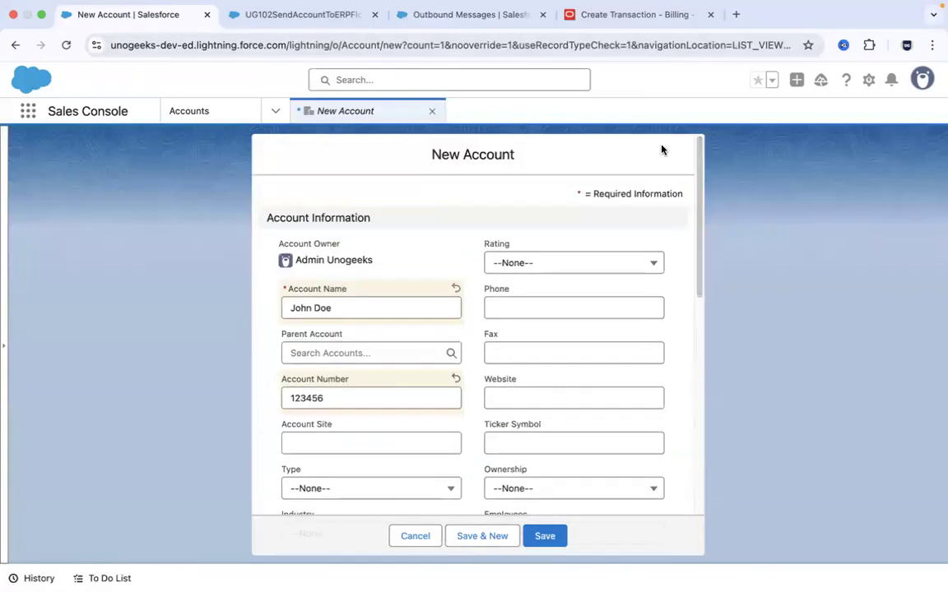
pyautogui.click(411, 19)
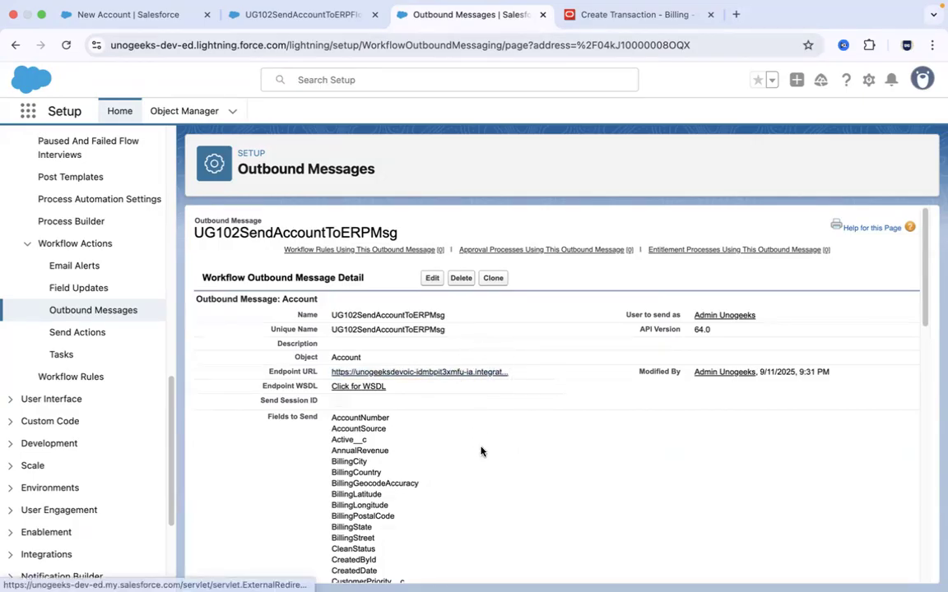
pyautogui.press('super+Tab')
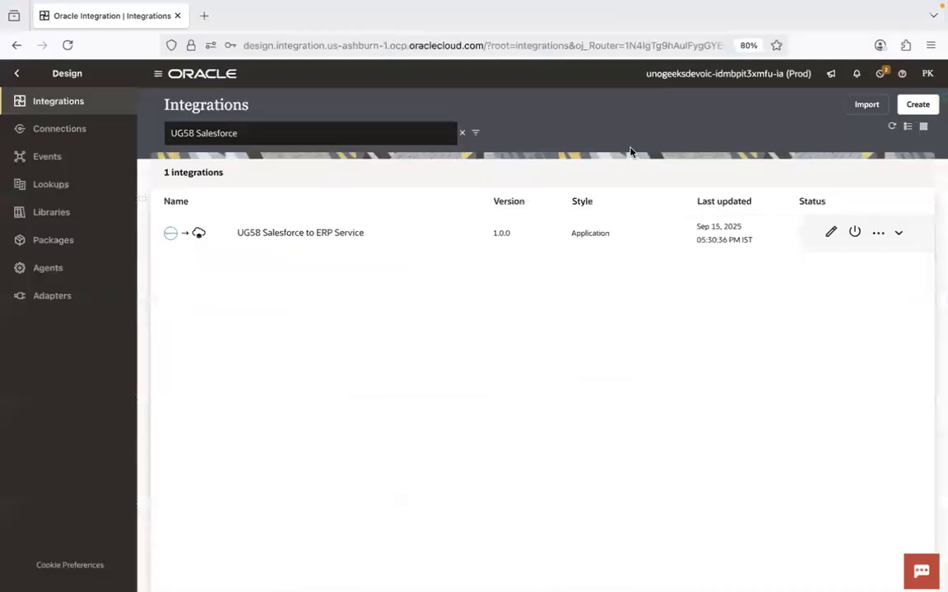
pyautogui.click(916, 105)
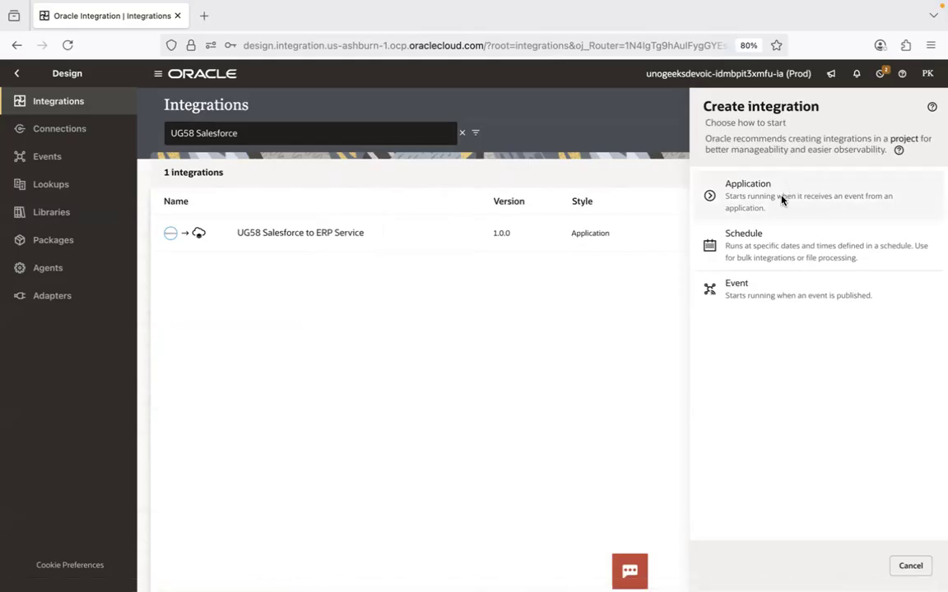
pyautogui.press('super+Tab')
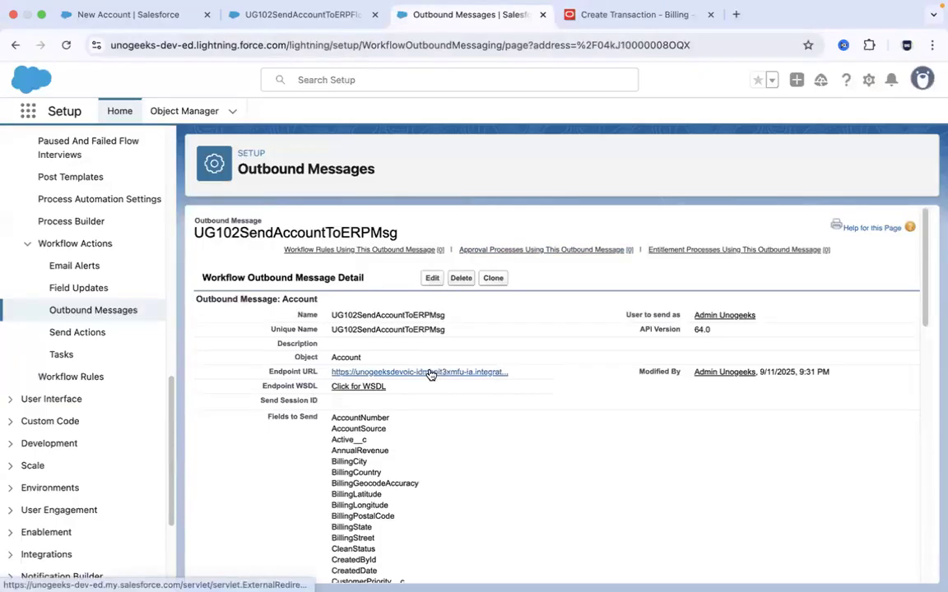
pyautogui.press('super+Tab')
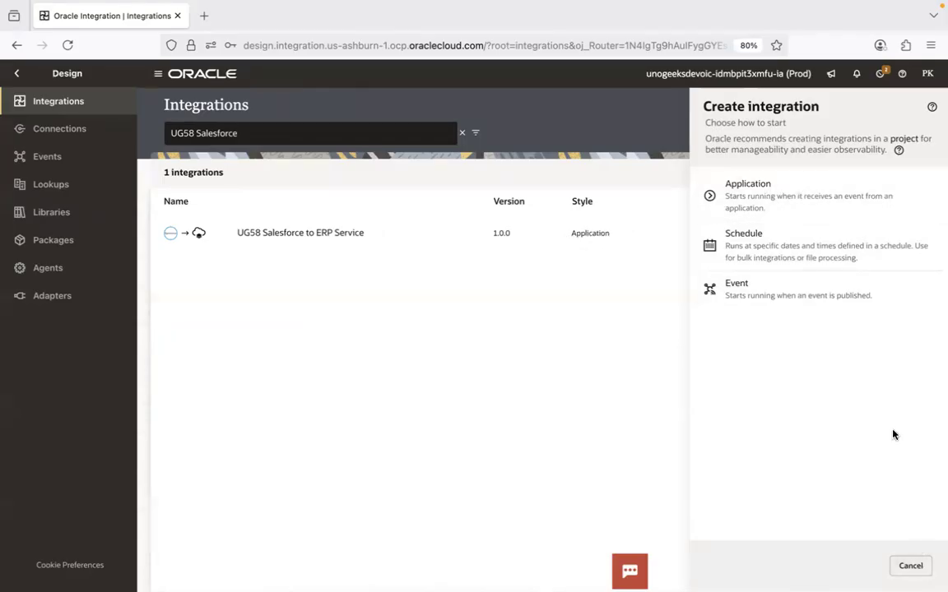
pyautogui.click(907, 566)
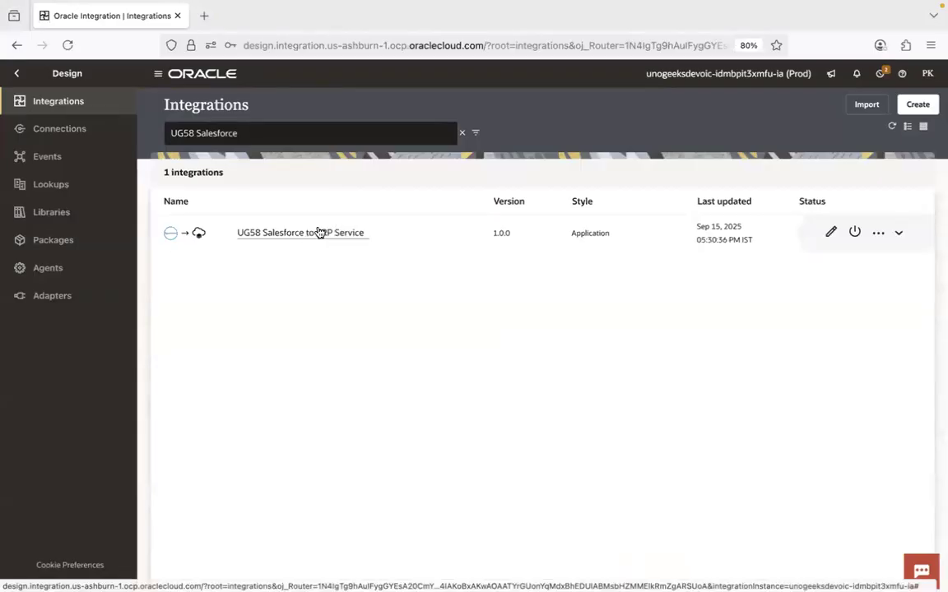
# - Open the UG58 Salesforce to ERP Service integration in the designer and dismiss its warning
pyautogui.hotkey('ctrl', 'Left')
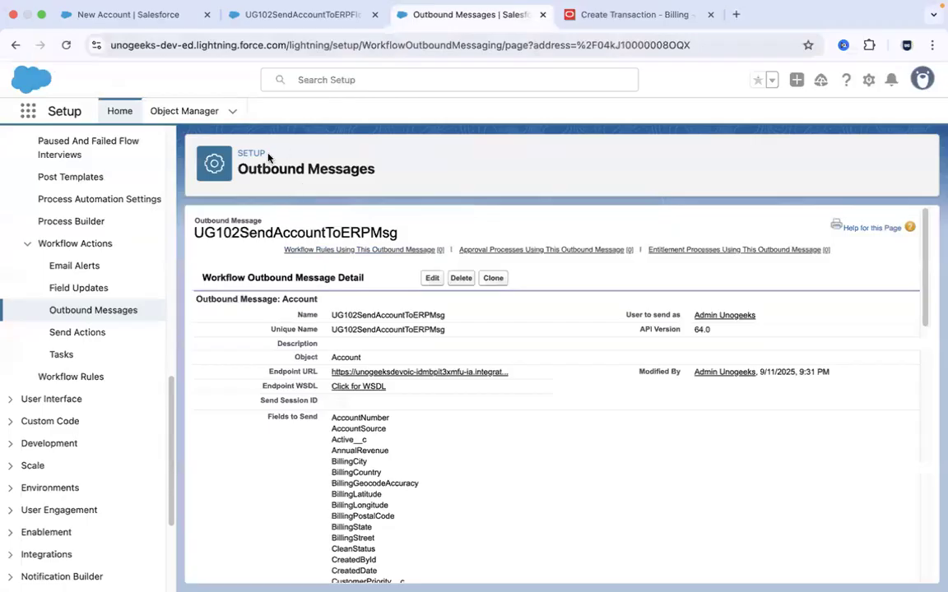
pyautogui.hotkey('ctrl', 'Right')
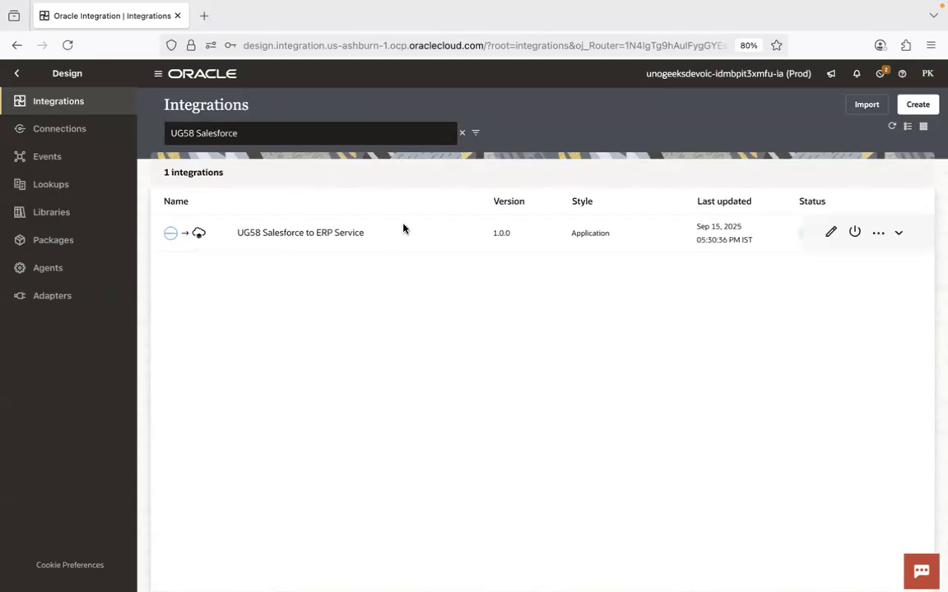
pyautogui.click(350, 233)
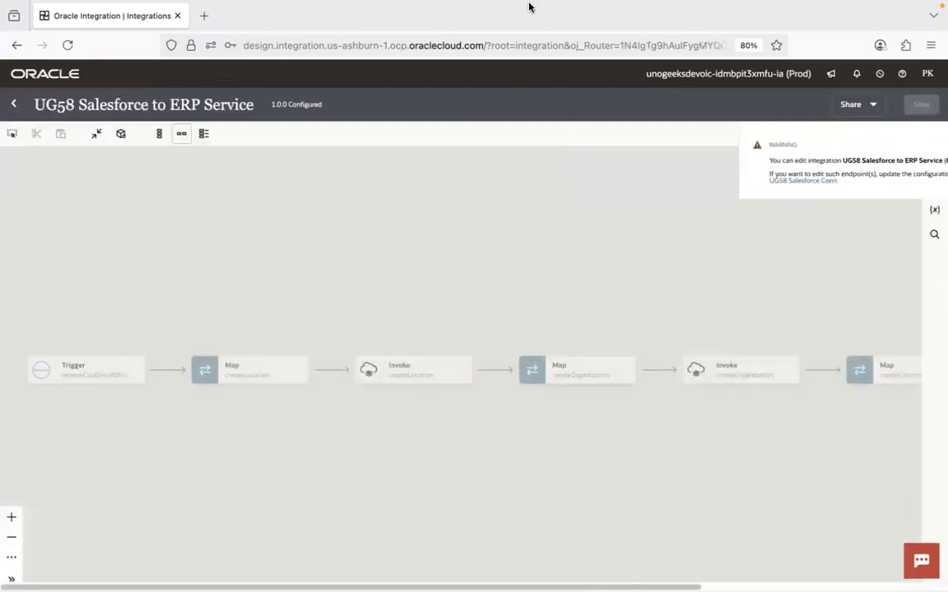
pyautogui.click(925, 146)
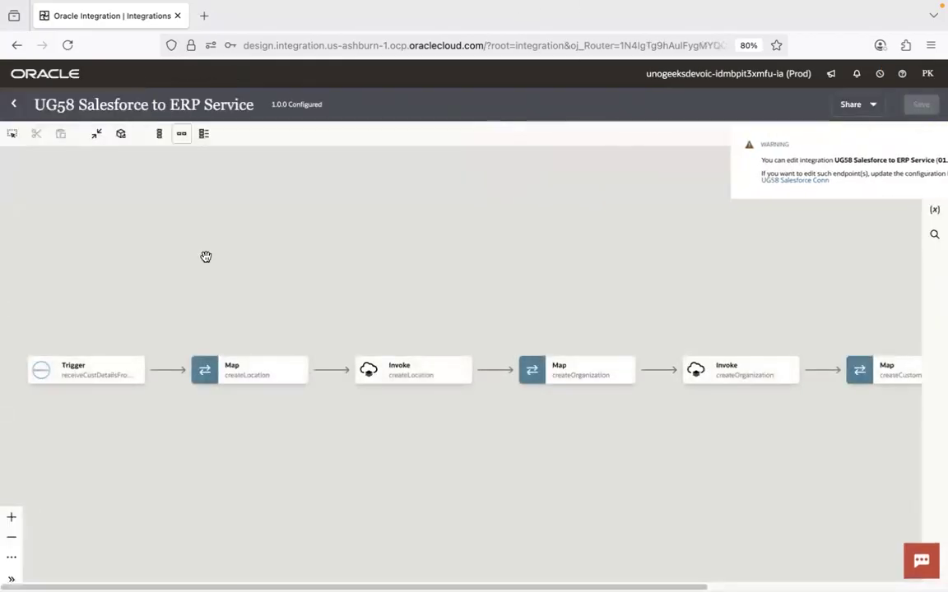
pyautogui.click(13, 540)
pyautogui.moveTo(708, 215); pyautogui.dragTo(611, 194)
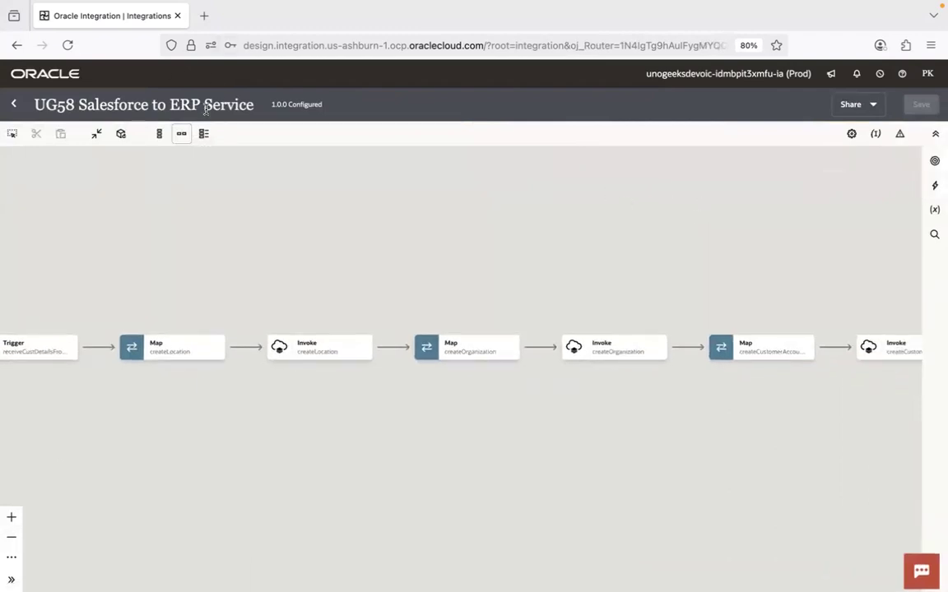
pyautogui.press('super+Tab')
pyautogui.press('super+Tab')
pyautogui.press('super+Tab')
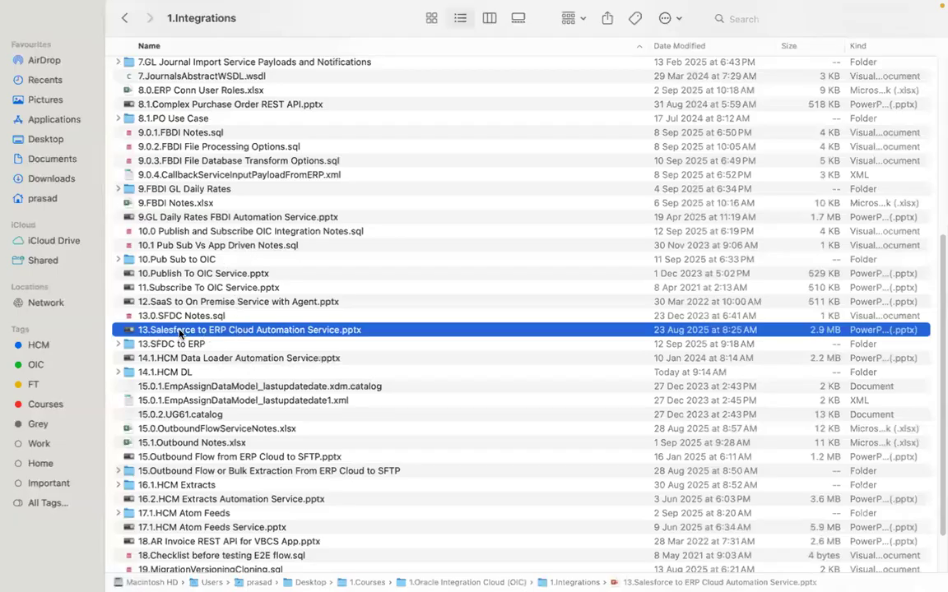
pyautogui.press('super+Tab')
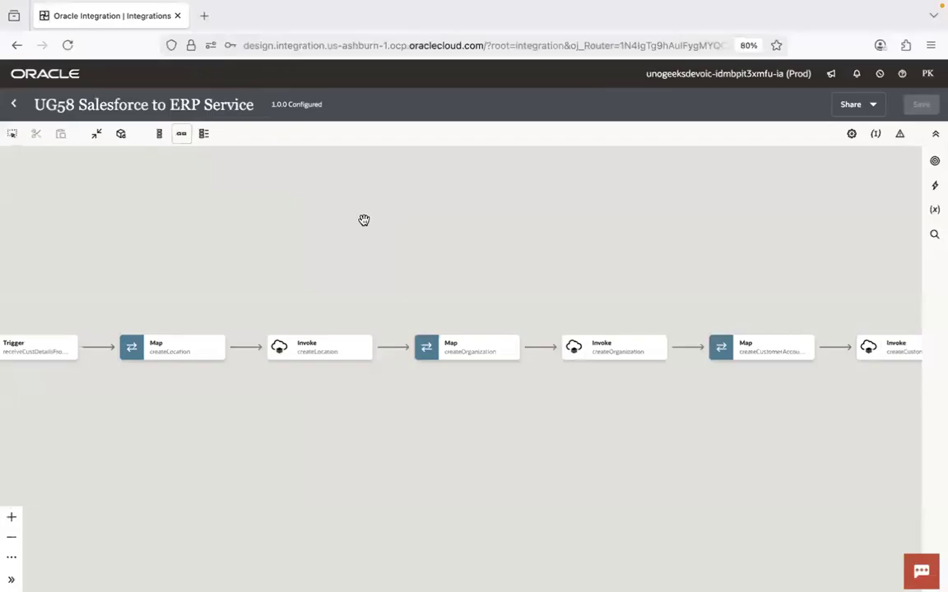
# - Search the connections that can be added after the integration's trigger for "sales", leaving the flow as it is
pyautogui.click(11, 537)
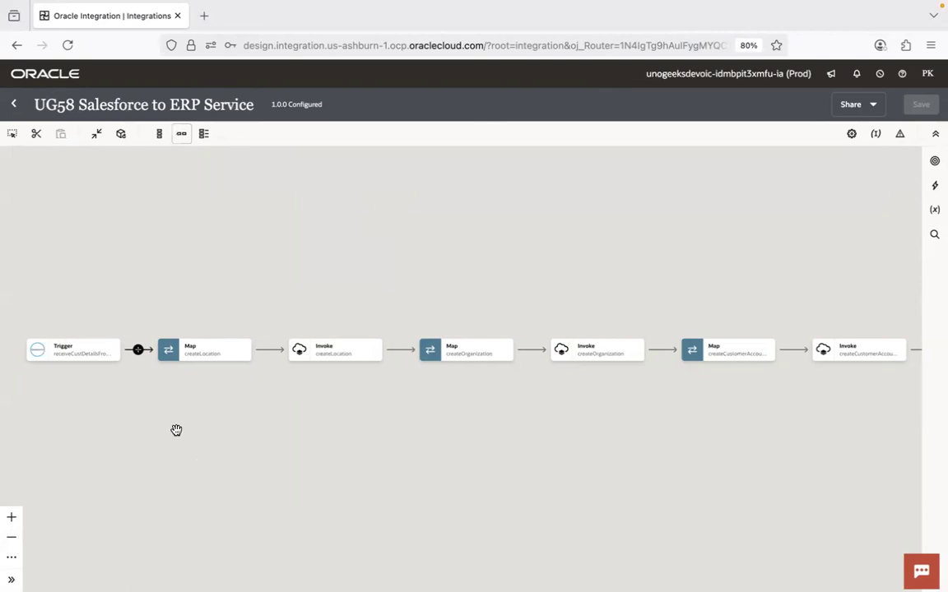
pyautogui.click(138, 350)
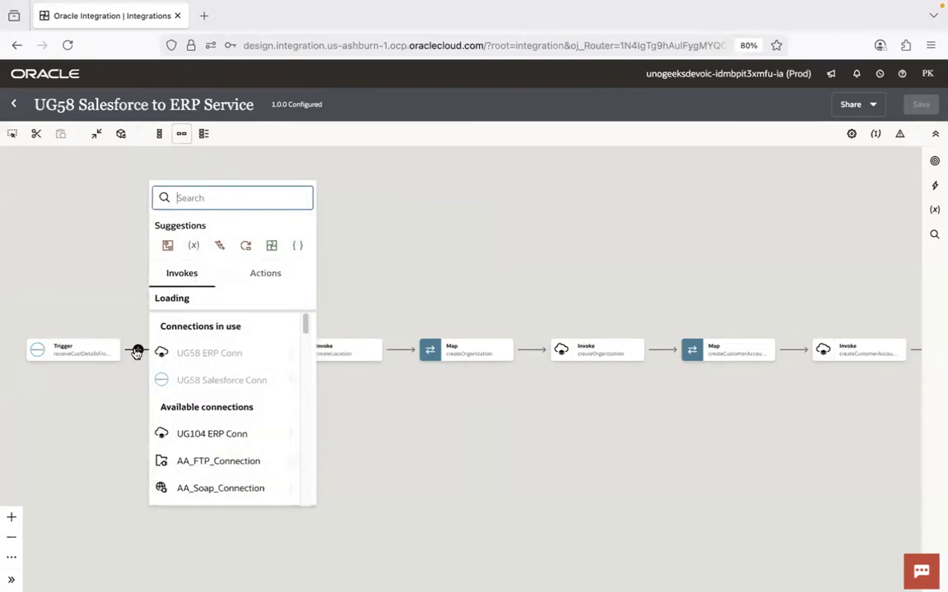
pyautogui.write('sales')
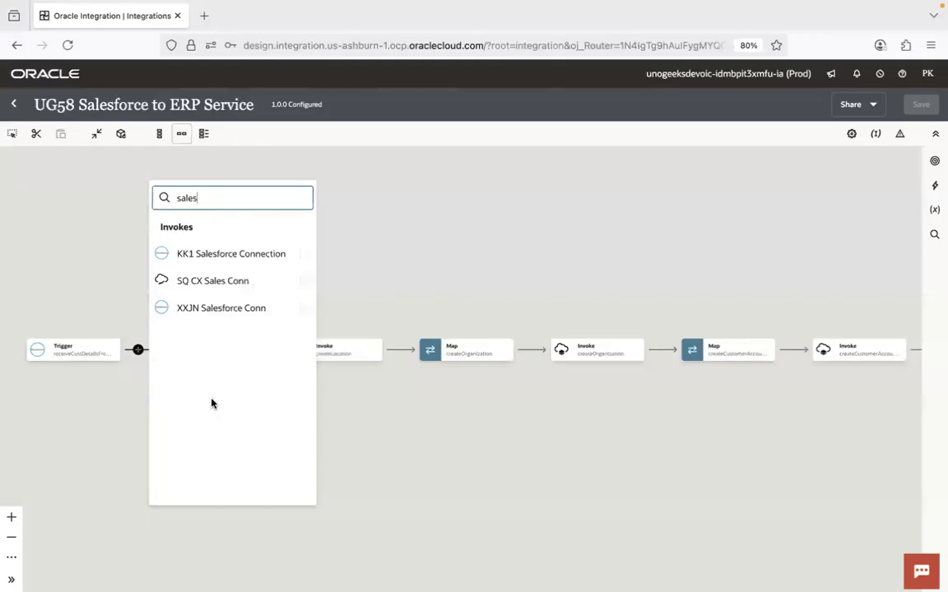
pyautogui.click(125, 481)
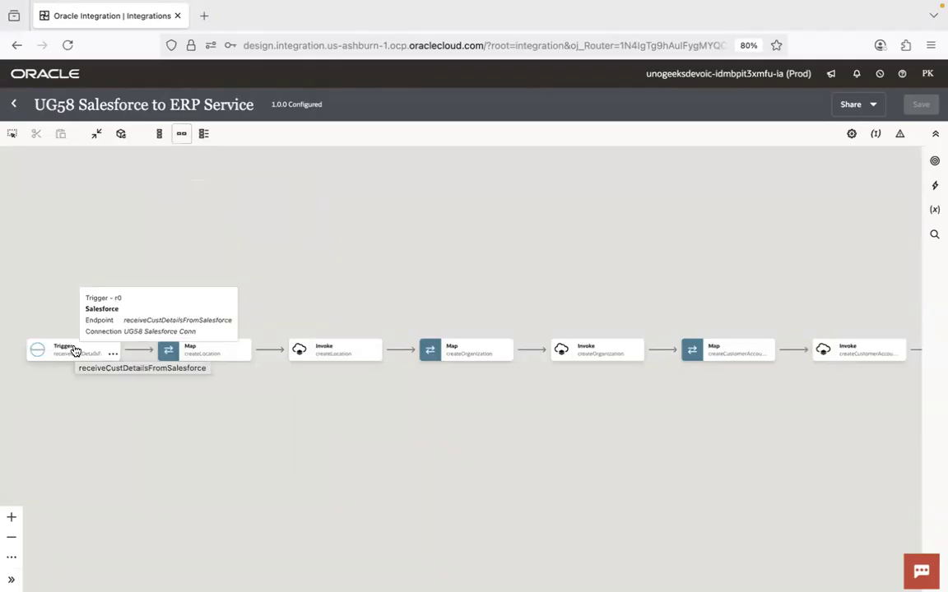
# - Switch to Chrome and trace the sync path from the New Account form through UG102SendAccountToERPFlow and its outbound message to the integration's trigger
pyautogui.press('super+Tab')
pyautogui.press('super+Tab')
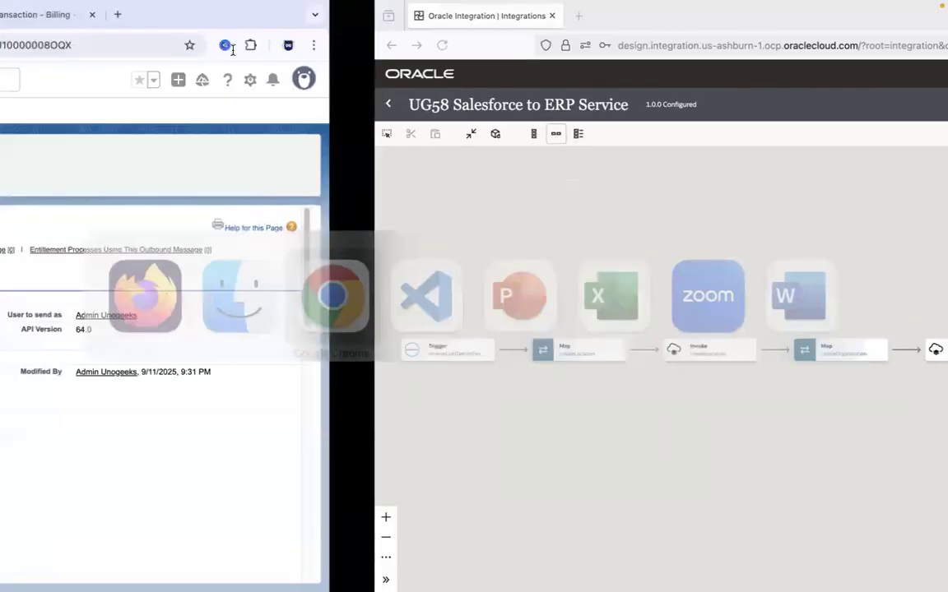
pyautogui.click(141, 23)
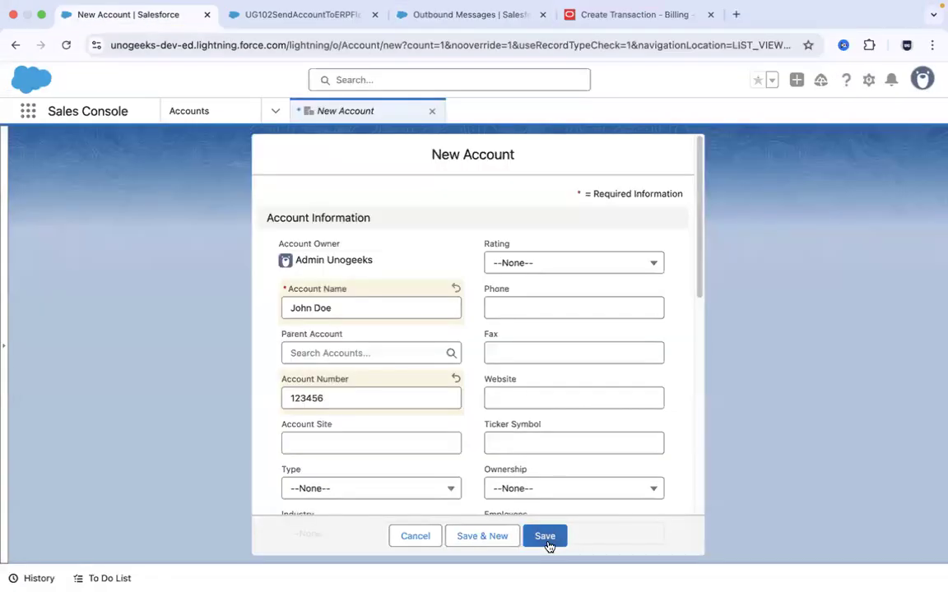
pyautogui.click(283, 16)
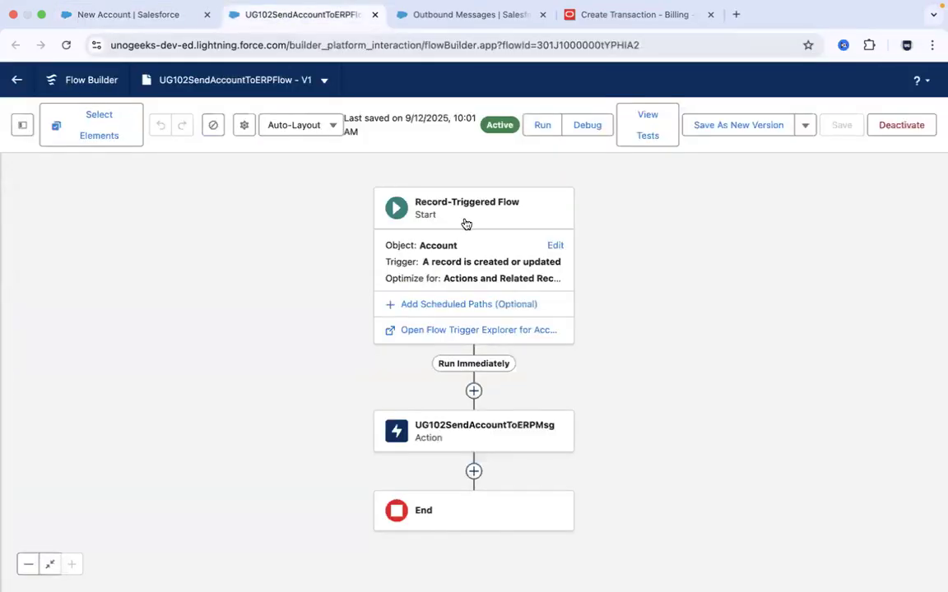
pyautogui.click(411, 14)
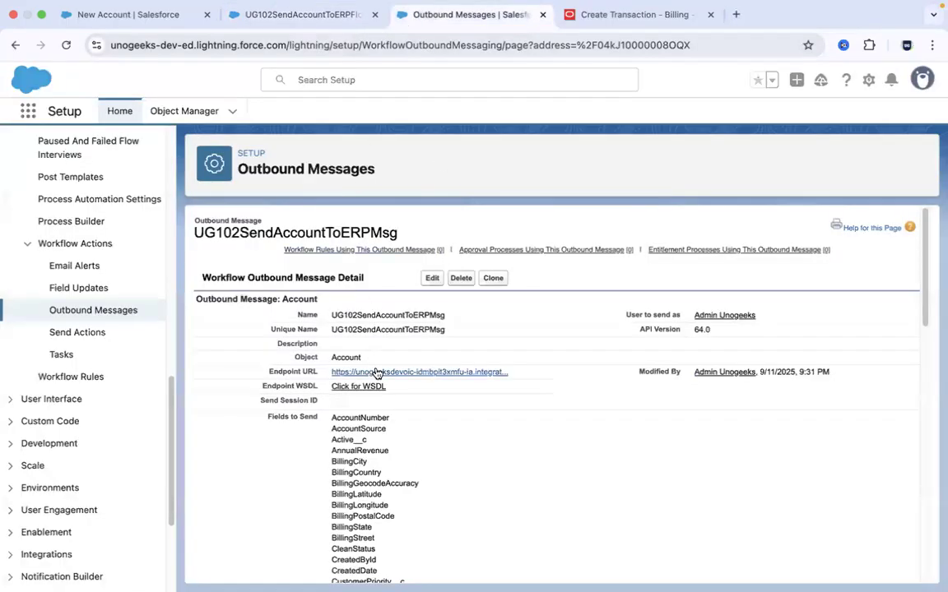
pyautogui.press('super+Tab')
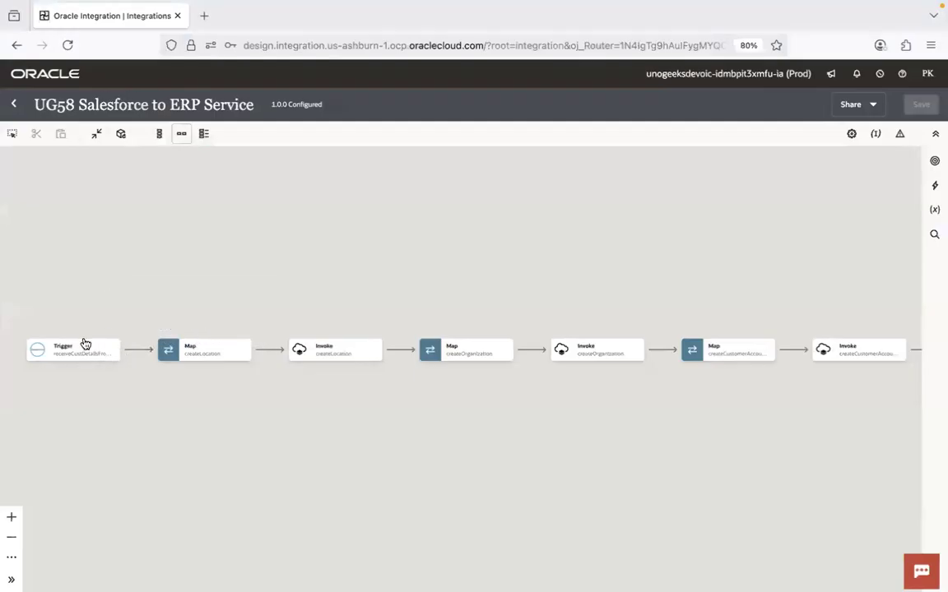
# - Compare the ERP Create Transaction page's Bill-to Name field with the location, organization and customer account actions in the integration
pyautogui.moveTo(137, 352)
pyautogui.press('super+Tab')
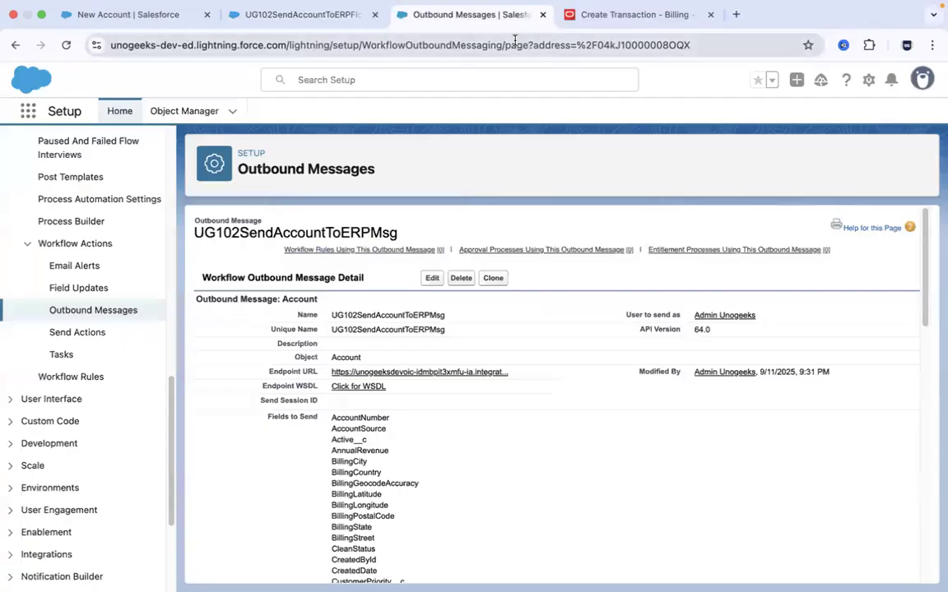
pyautogui.click(618, 25)
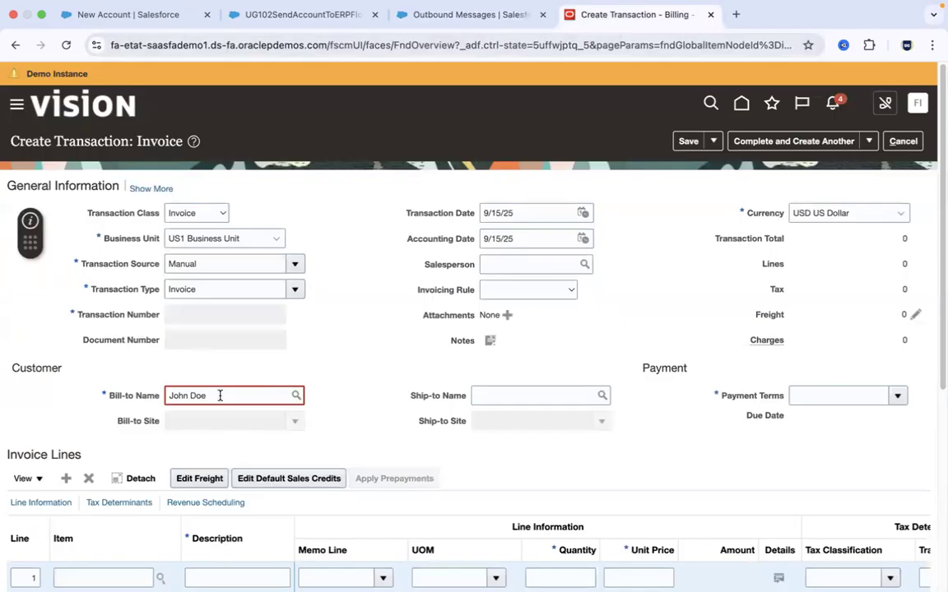
pyautogui.press('super+Tab')
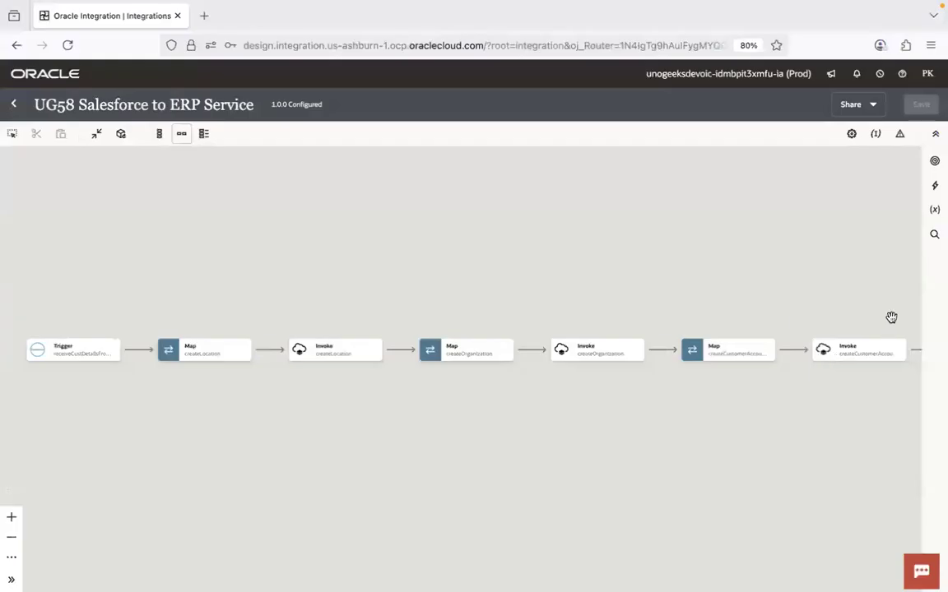
pyautogui.moveTo(872, 351)
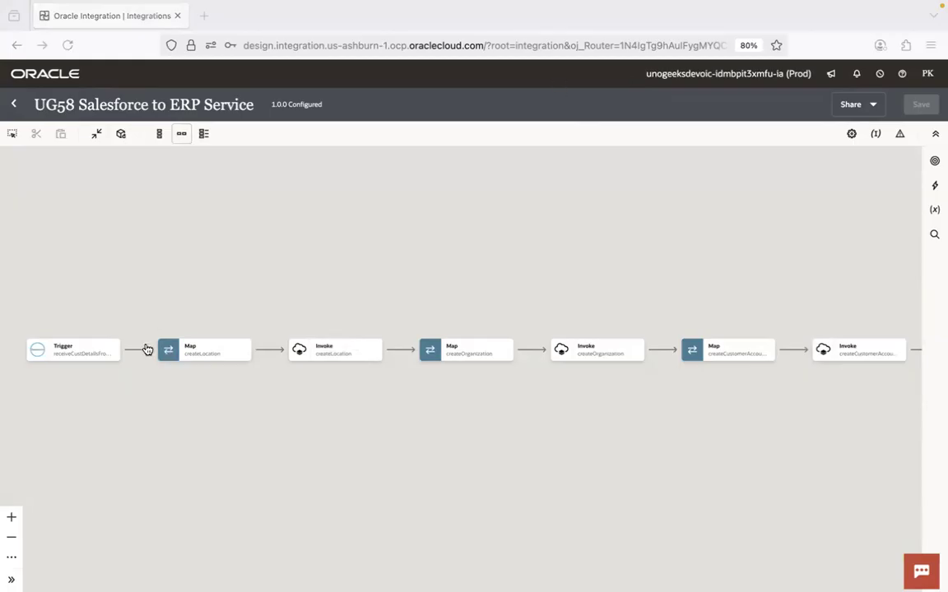
pyautogui.moveTo(137, 351)
pyautogui.moveTo(619, 361)
# - Examine the billing and shipping address fields in the Salesforce New Account form, then return to the integration
pyautogui.press('super+Tab')
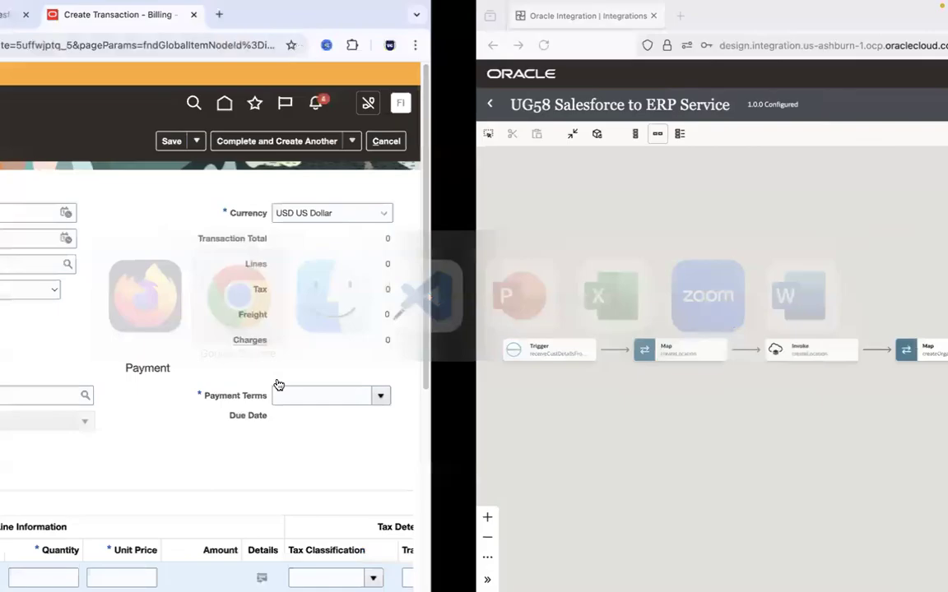
pyautogui.click(130, 14)
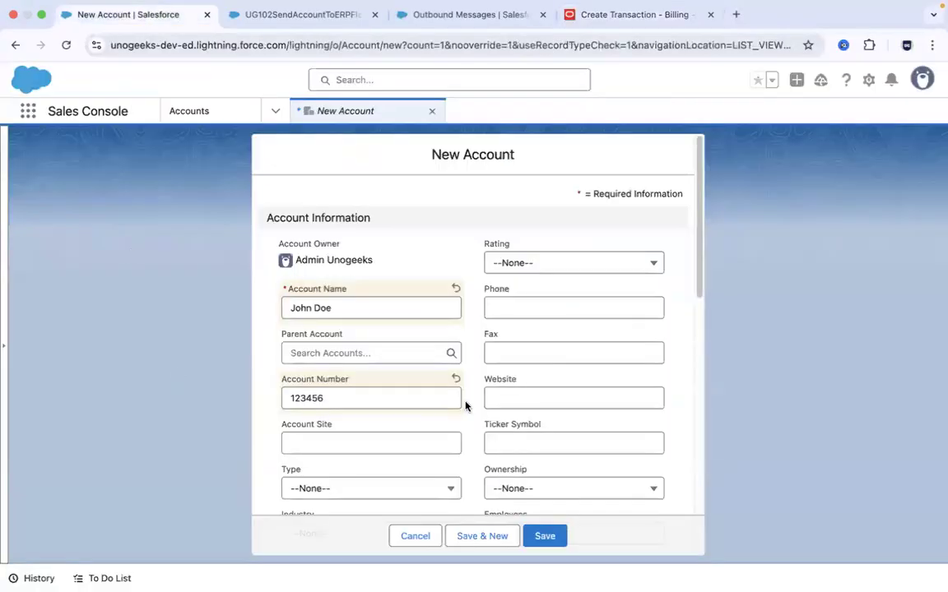
pyautogui.moveTo(698, 252); pyautogui.dragTo(706, 409)
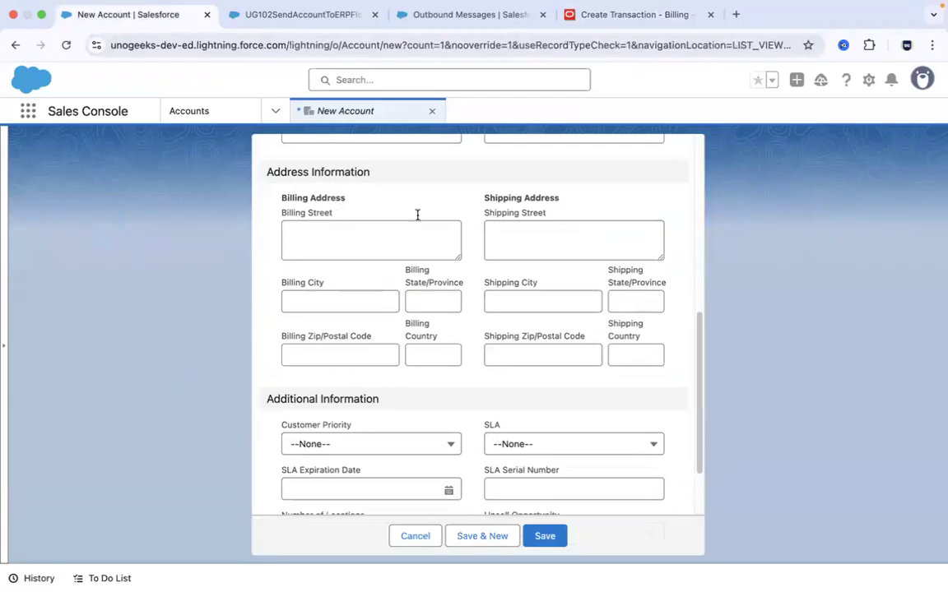
pyautogui.press('super+Tab')
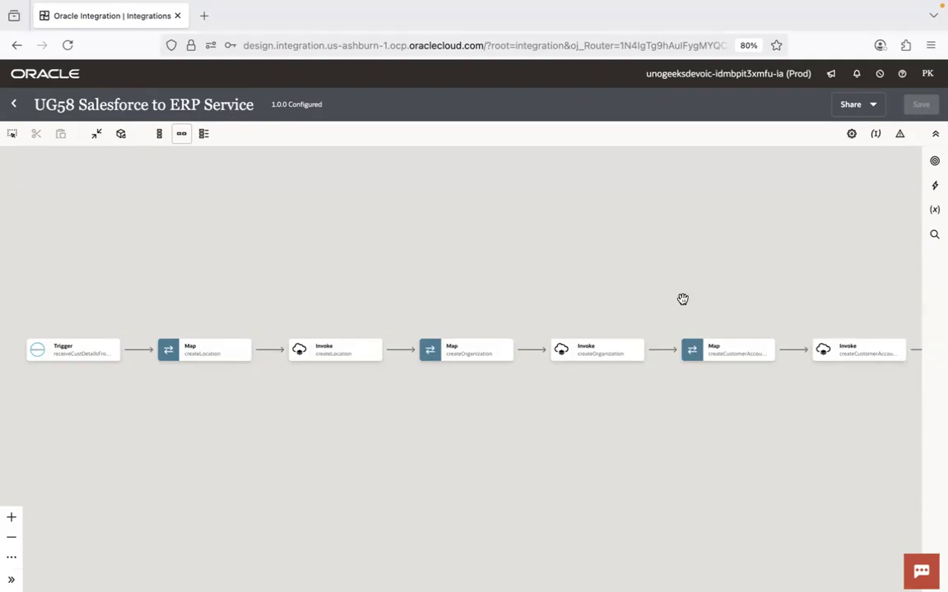
# - Add a UG104 ERP Conn invoke directly after the trigger and name its endpoint createLocation1
pyautogui.click(137, 350)
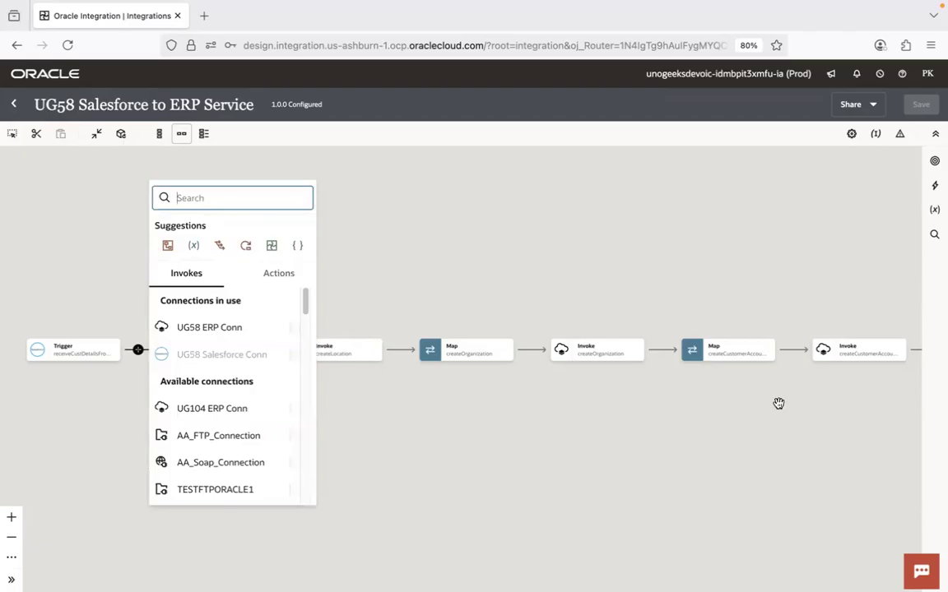
pyautogui.click(196, 414)
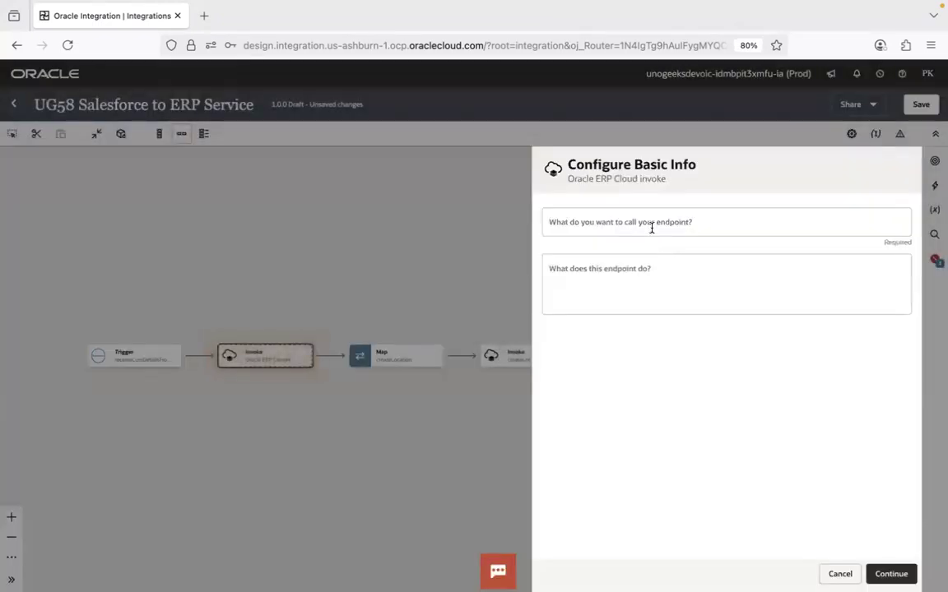
pyautogui.click(652, 228)
pyautogui.write('create')
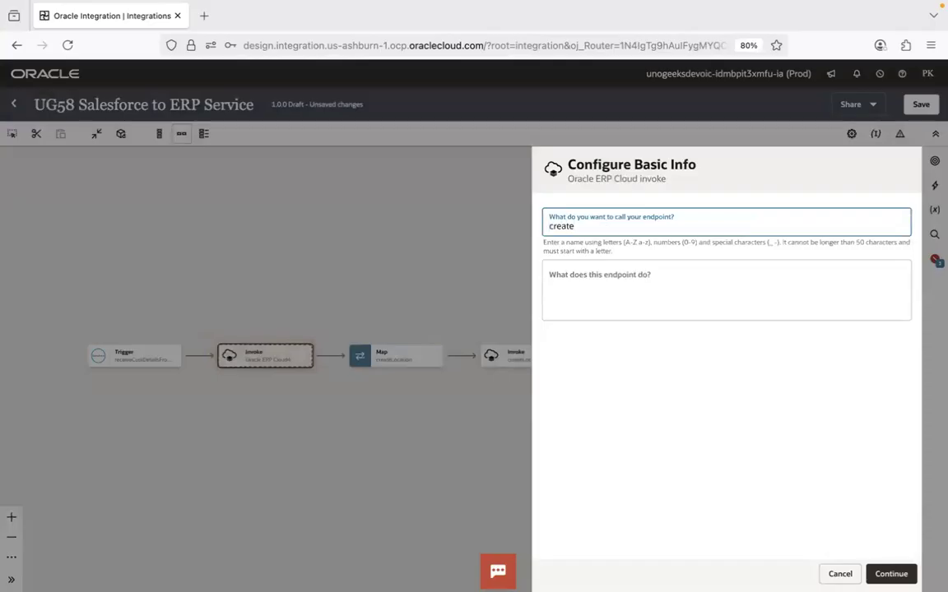
pyautogui.write('Location1')
pyautogui.click(888, 573)
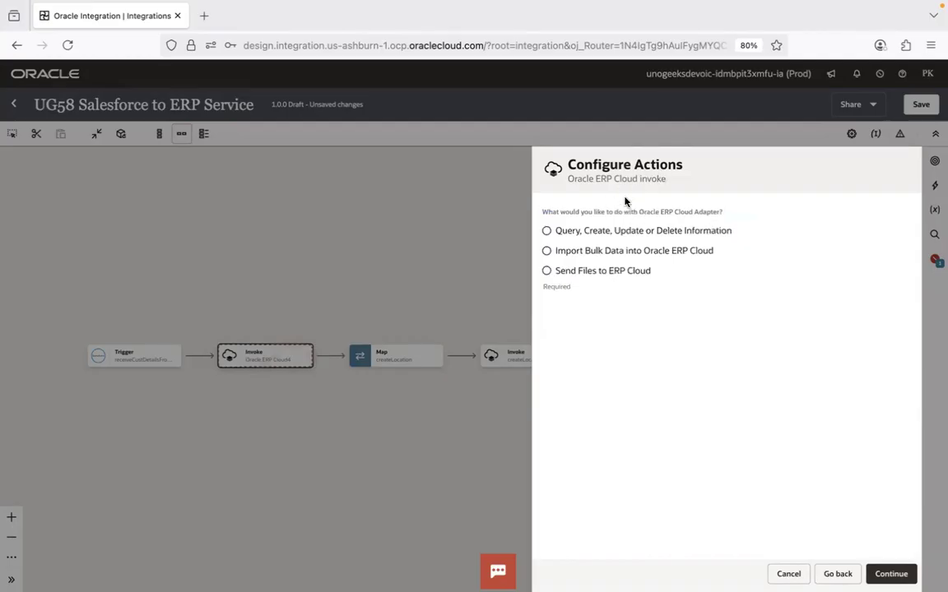
# - Set the createLocation1 invoke's action to Query, Create, Update or Delete Information and open the browse-by options for its operation
pyautogui.click(626, 235)
pyautogui.click(890, 573)
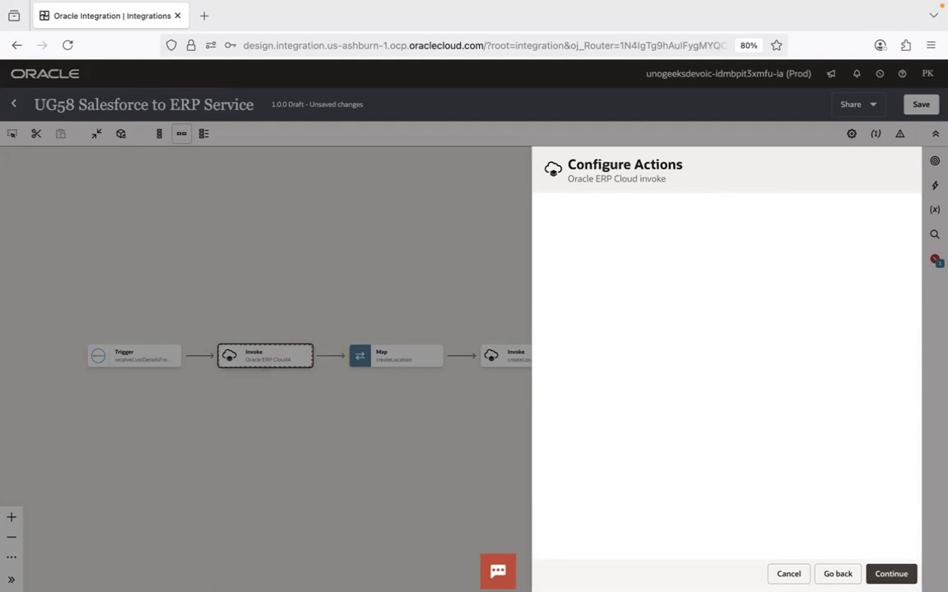
pyautogui.click(767, 214)
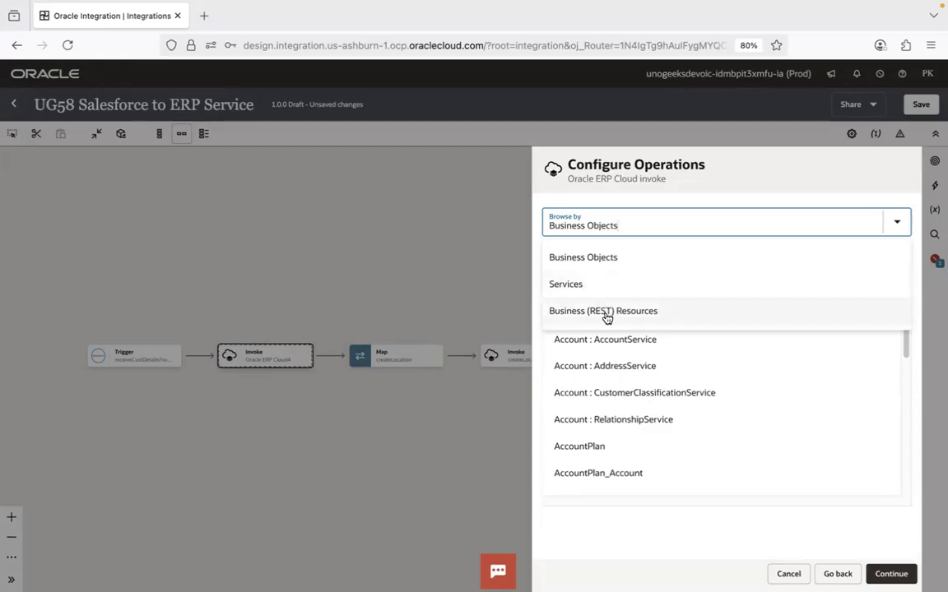
# - Open 3.Web Service Basics.pptx from the 1.Integrations folder, review its Agenda slide as a slide show, and return to the integration
pyautogui.press('super+Tab')
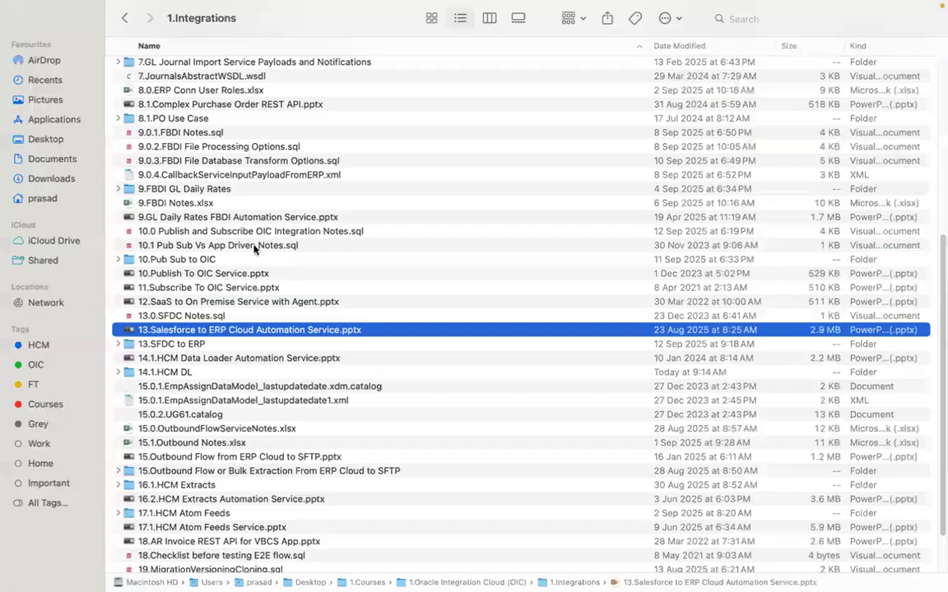
pyautogui.moveTo(939, 363); pyautogui.dragTo(939, 5)
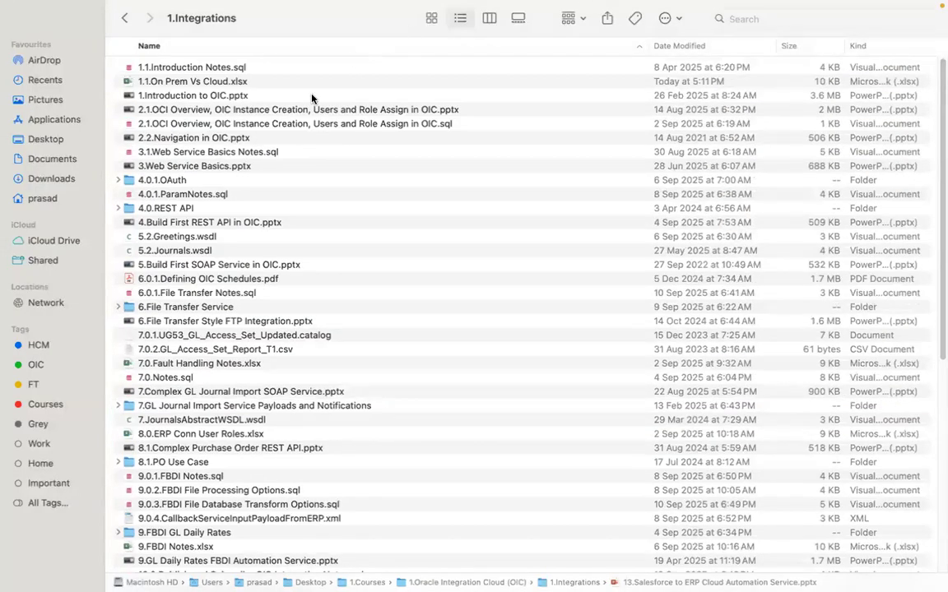
pyautogui.doubleClick(247, 165)
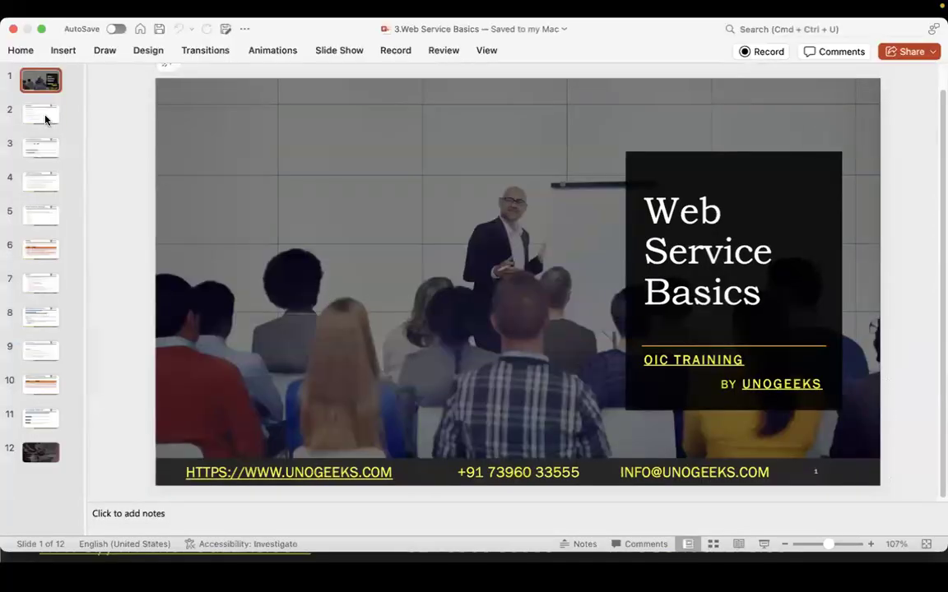
pyautogui.click(46, 120)
pyautogui.click(763, 544)
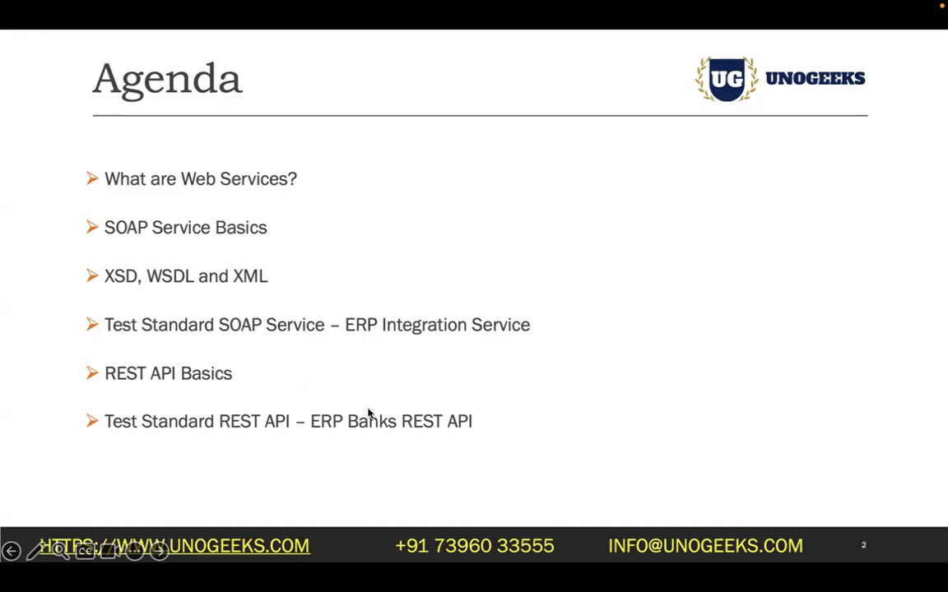
pyautogui.press('Escape')
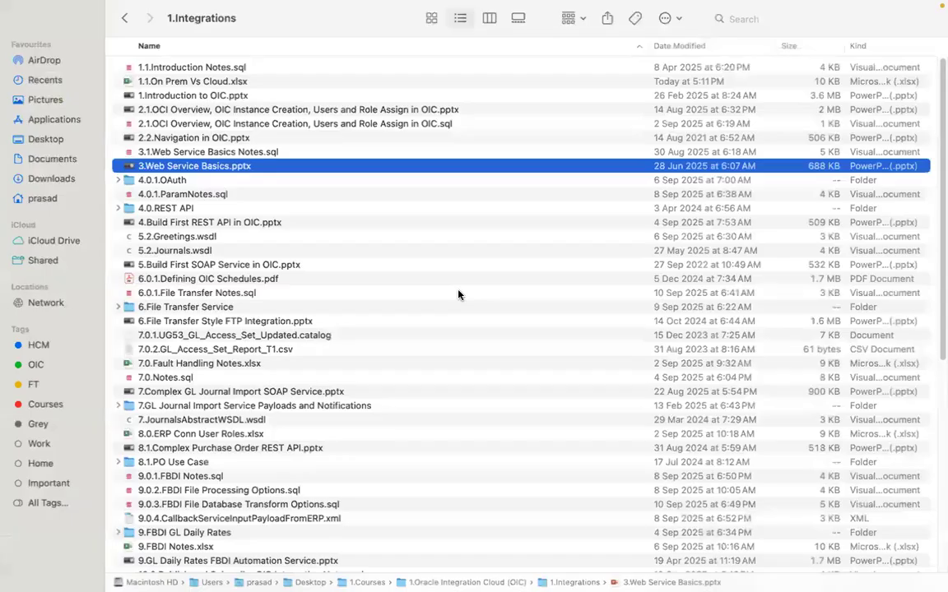
pyautogui.press('super+Tab')
pyautogui.press('super+Tab')
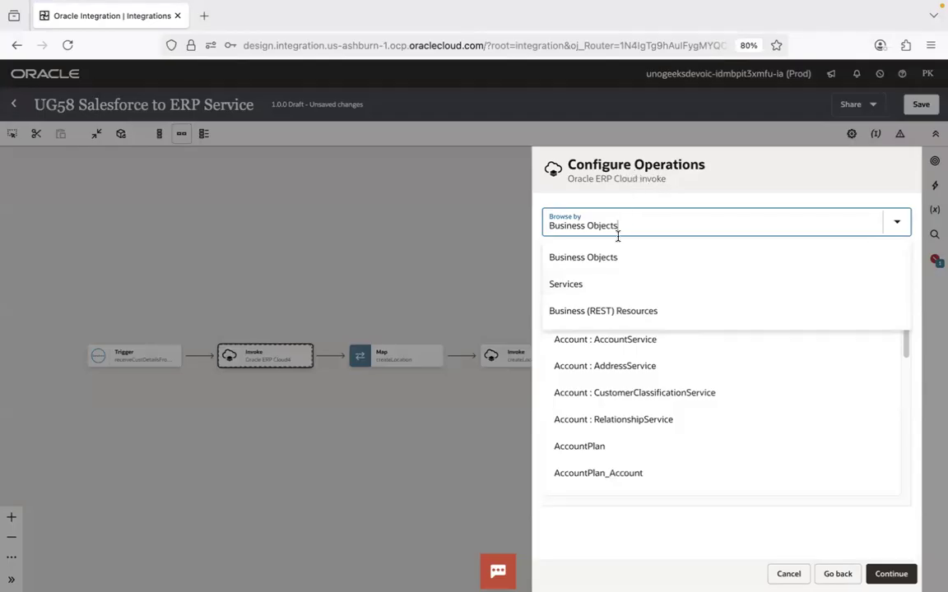
# - Browse by Services, select LocationService with the createLocation operation, and proceed to the invoke's summary
pyautogui.click(635, 288)
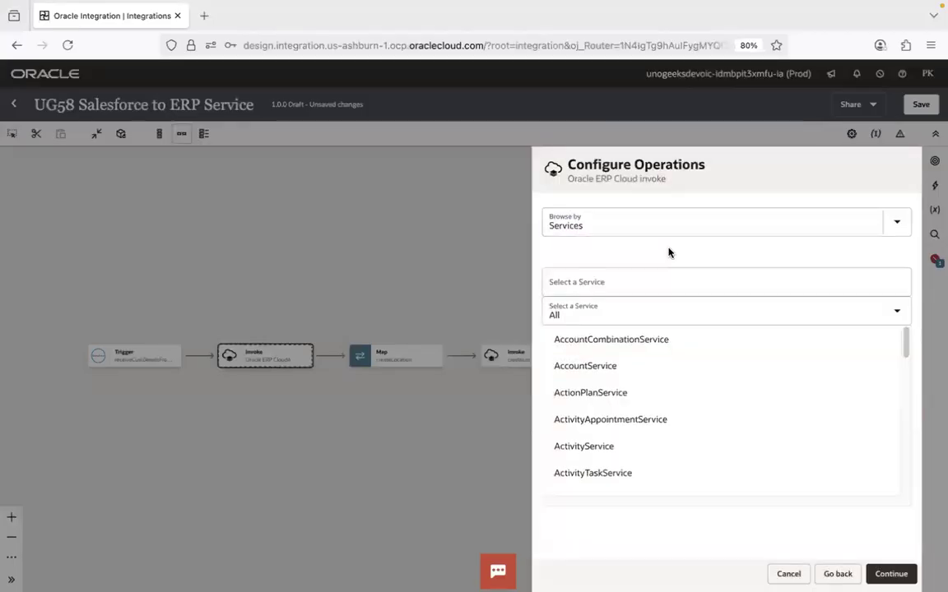
pyautogui.click(602, 286)
pyautogui.write('locationse')
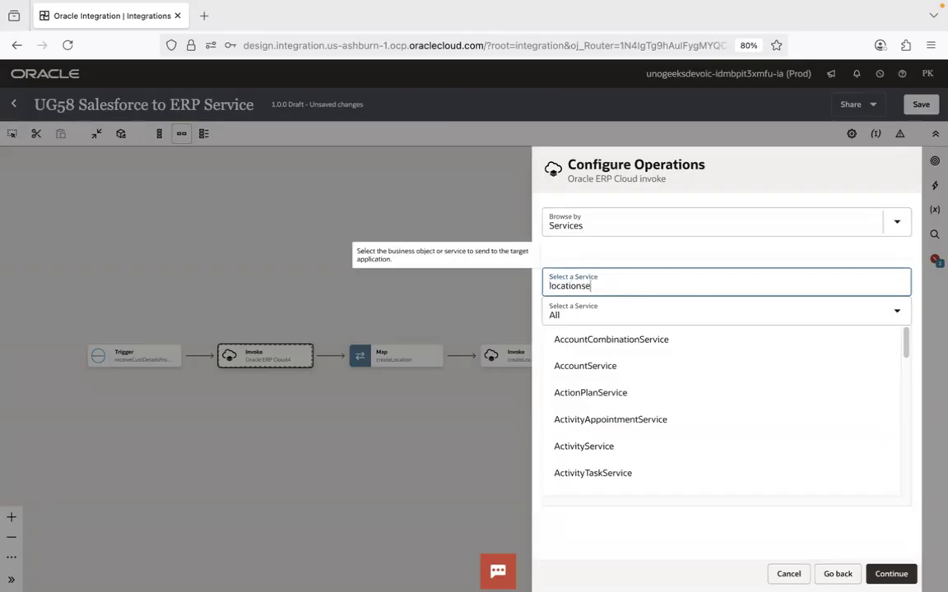
pyautogui.write('r')
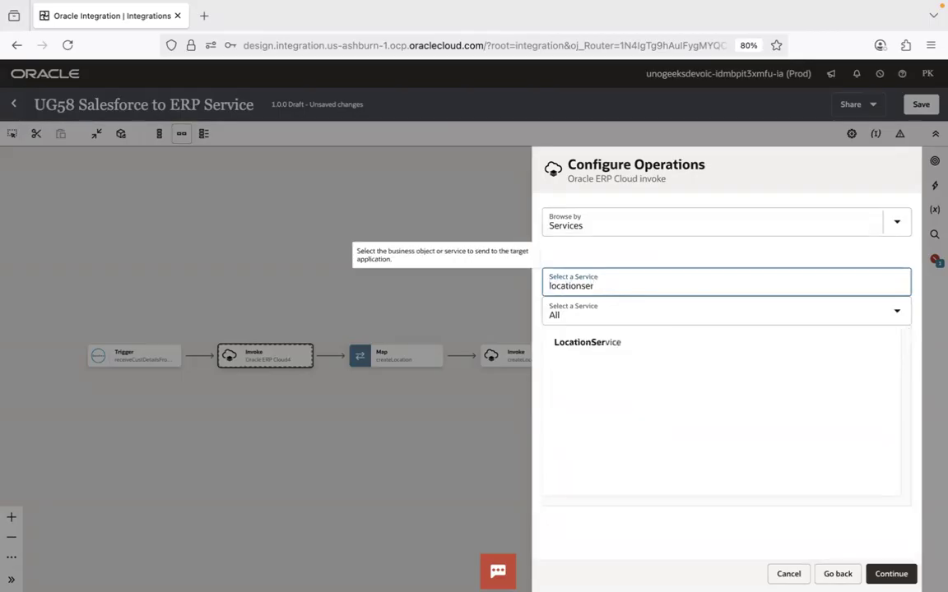
pyautogui.click(599, 349)
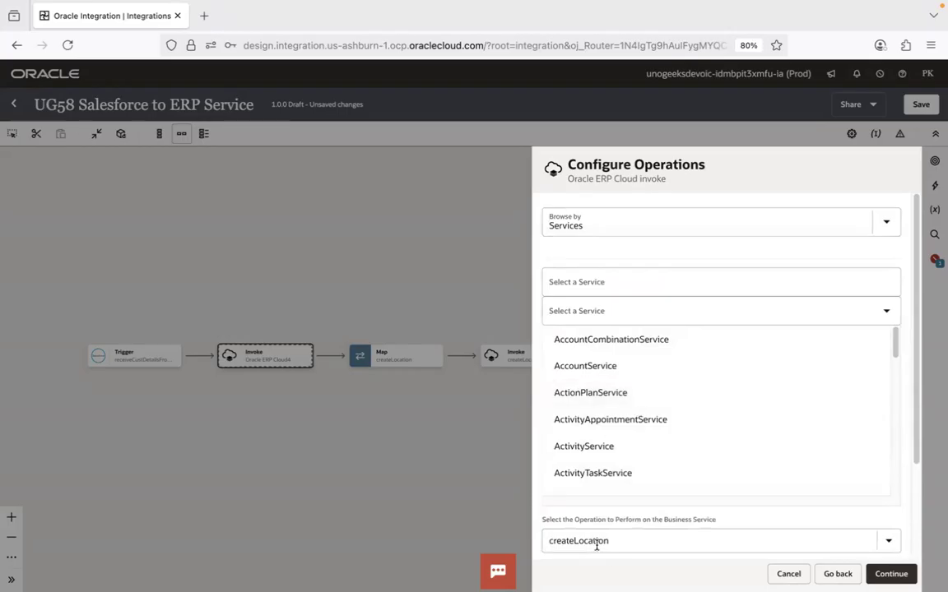
pyautogui.click(890, 574)
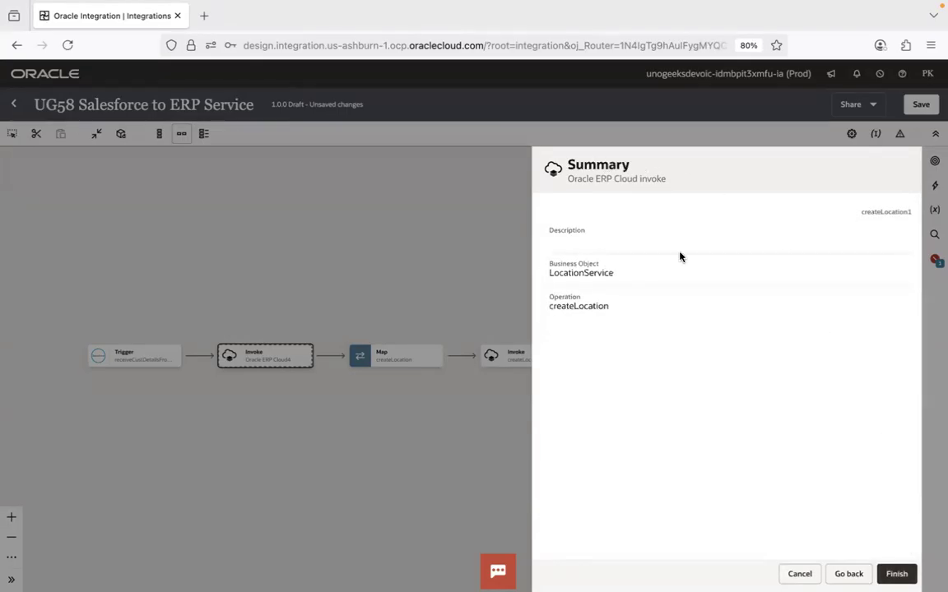
# - Open DEV OIC in a new browser tab, place it before the integration's tab, and compare it with the invoke summary
pyautogui.click(205, 17)
pyautogui.click(20, 71)
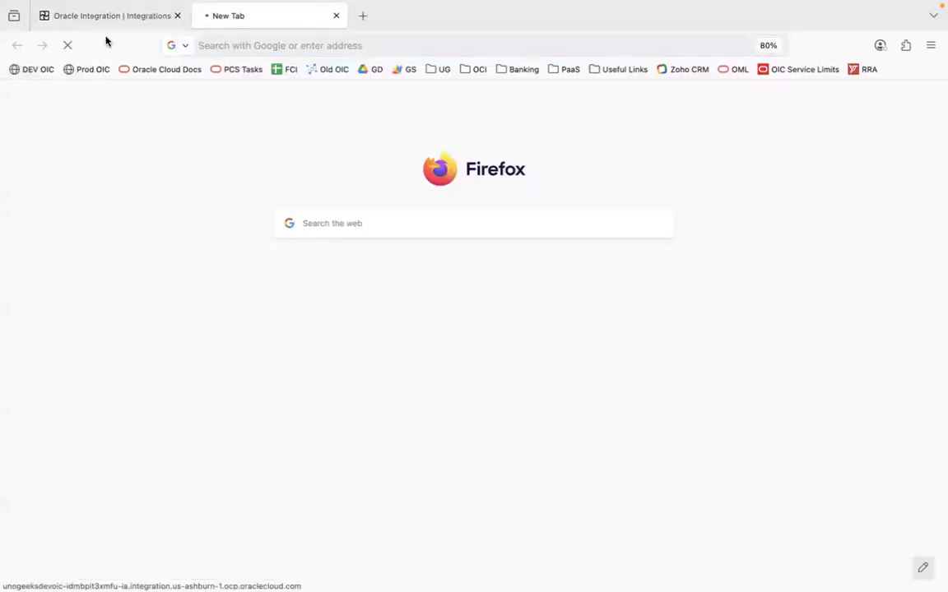
pyautogui.moveTo(218, 23); pyautogui.dragTo(69, 25)
pyautogui.click(239, 16)
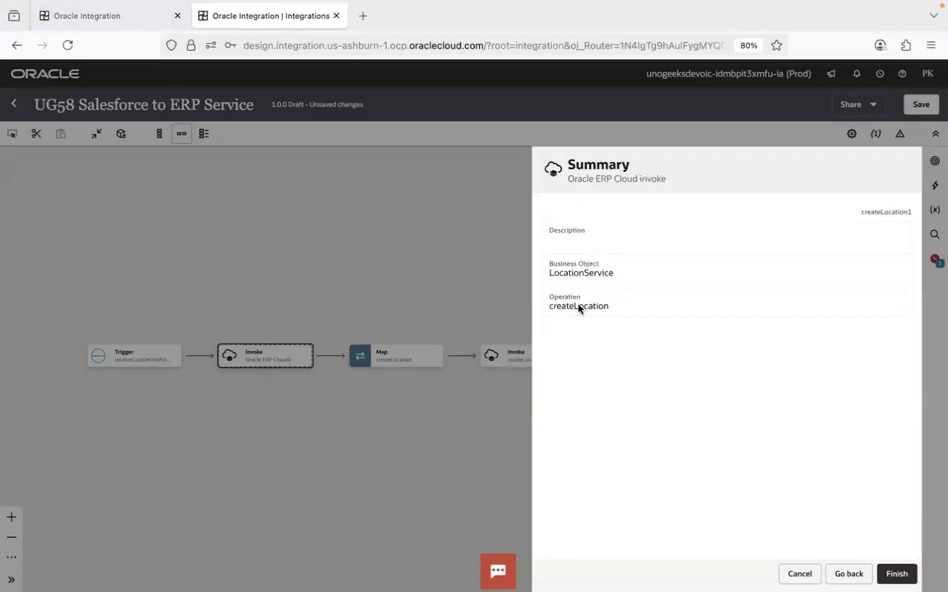
pyautogui.click(93, 15)
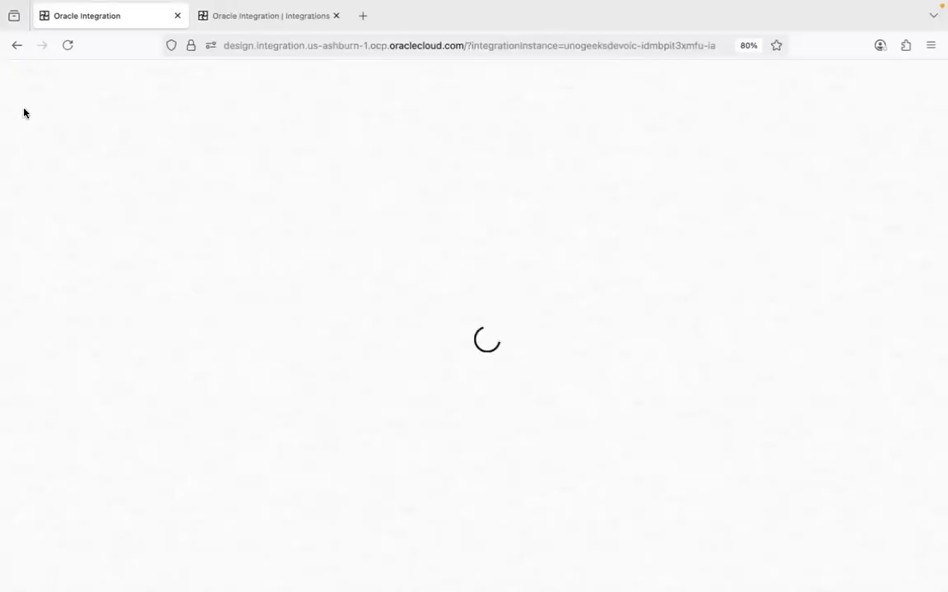
pyautogui.click(224, 17)
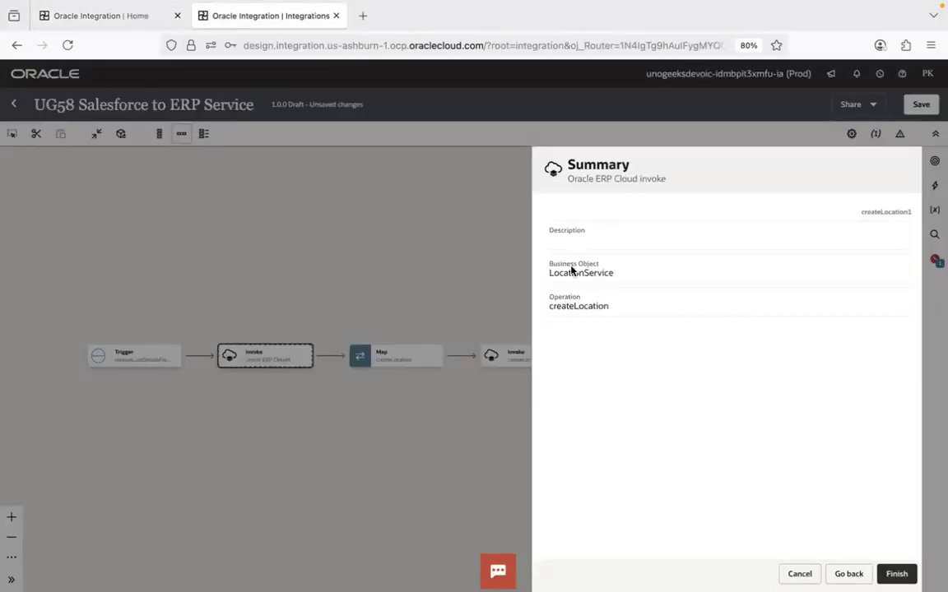
# - Open the UG104 ERP Conn connection from the Design connections and examine its host and security settings
pyautogui.click(107, 16)
pyautogui.click(20, 75)
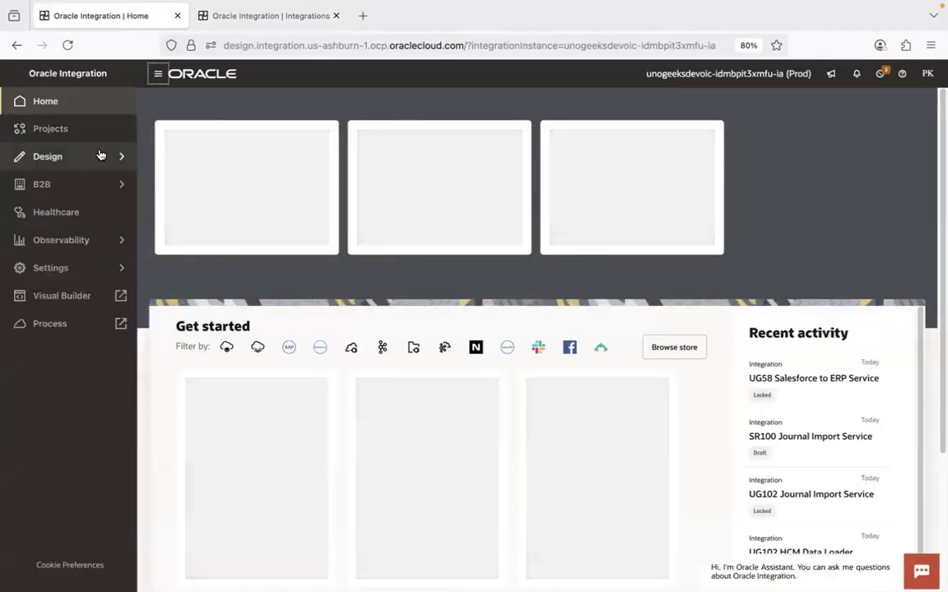
pyautogui.click(86, 156)
pyautogui.click(82, 129)
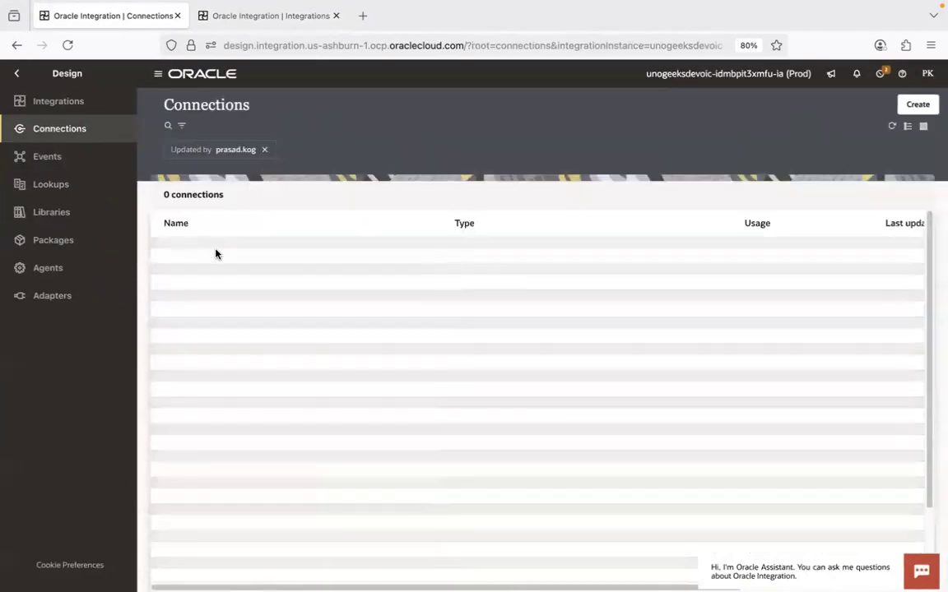
pyautogui.click(226, 256)
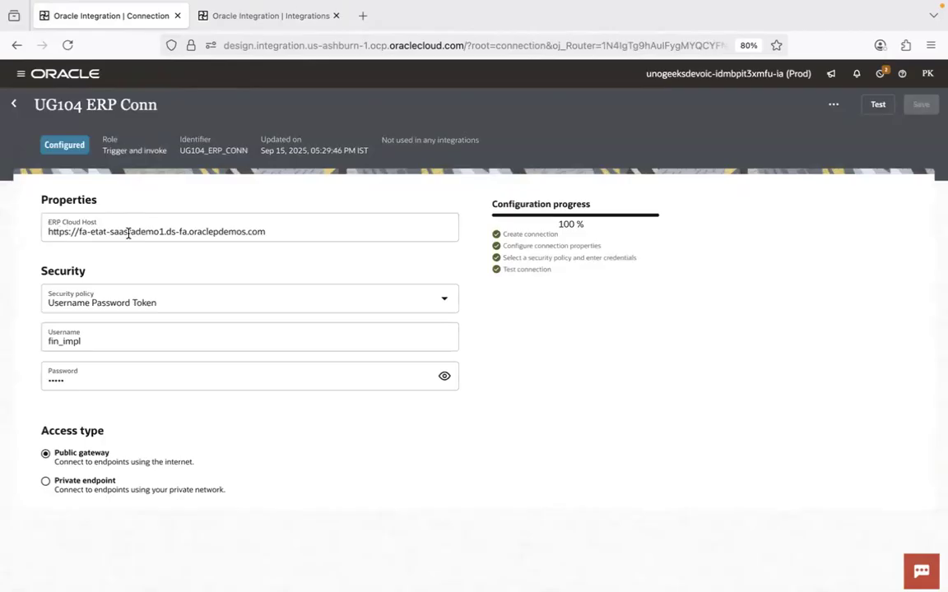
pyautogui.click(267, 20)
pyautogui.click(104, 19)
# - Return to the UG58 integration, finish the createLocation1 invoke configuration, and save the integration
pyautogui.click(234, 16)
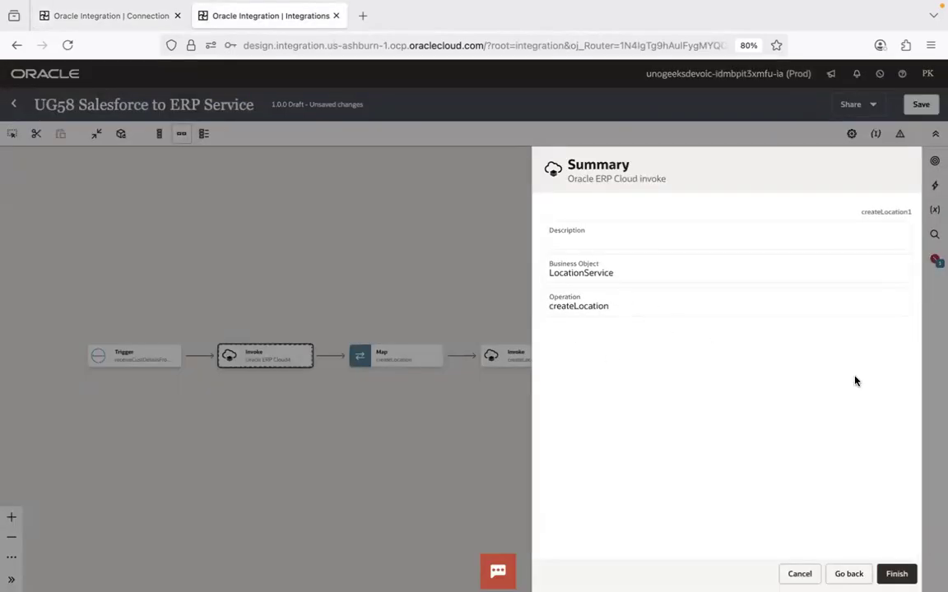
pyautogui.click(897, 574)
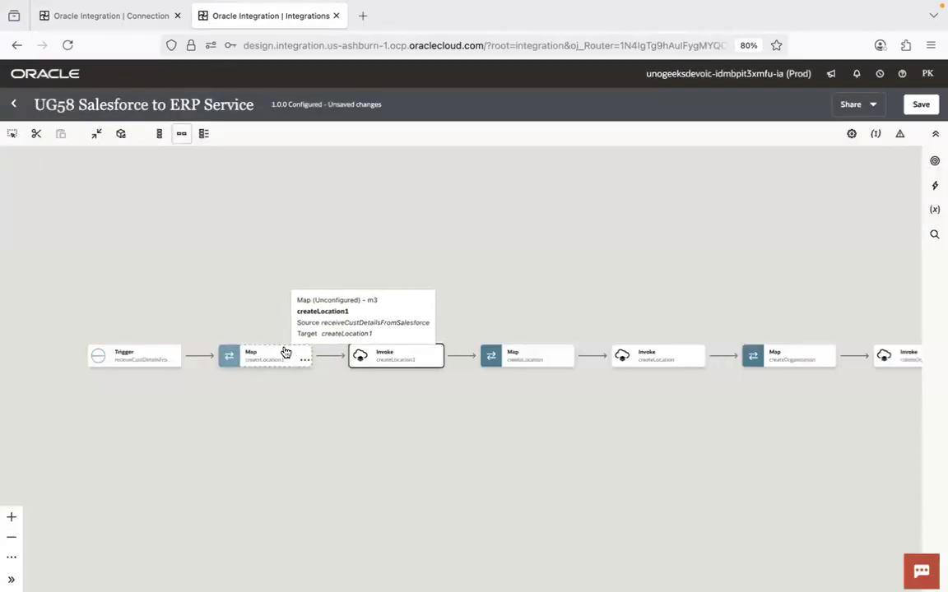
pyautogui.click(920, 106)
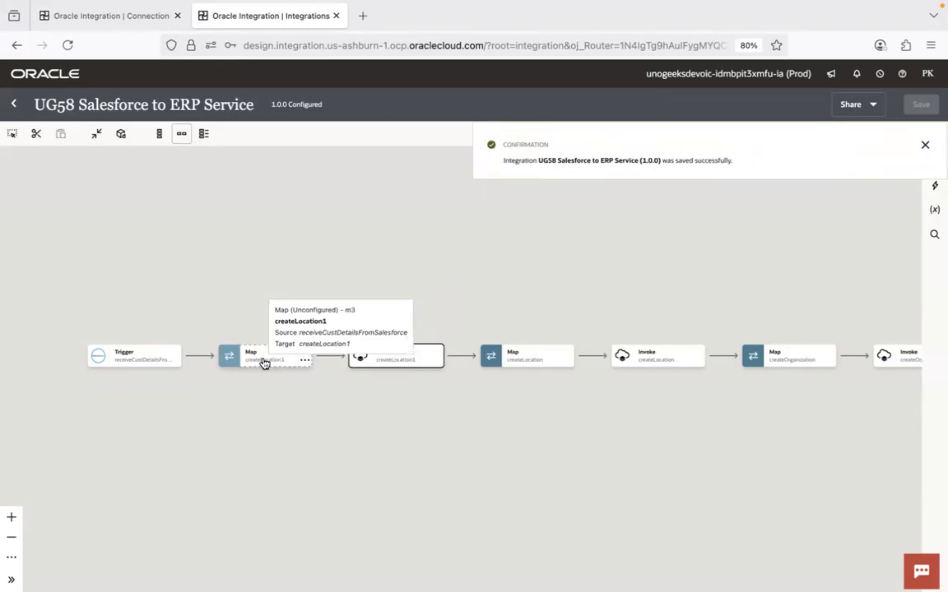
# - In the createLocation1 map, map the Salesforce account's Billing Country to the ERP location's Country
pyautogui.doubleClick(263, 363)
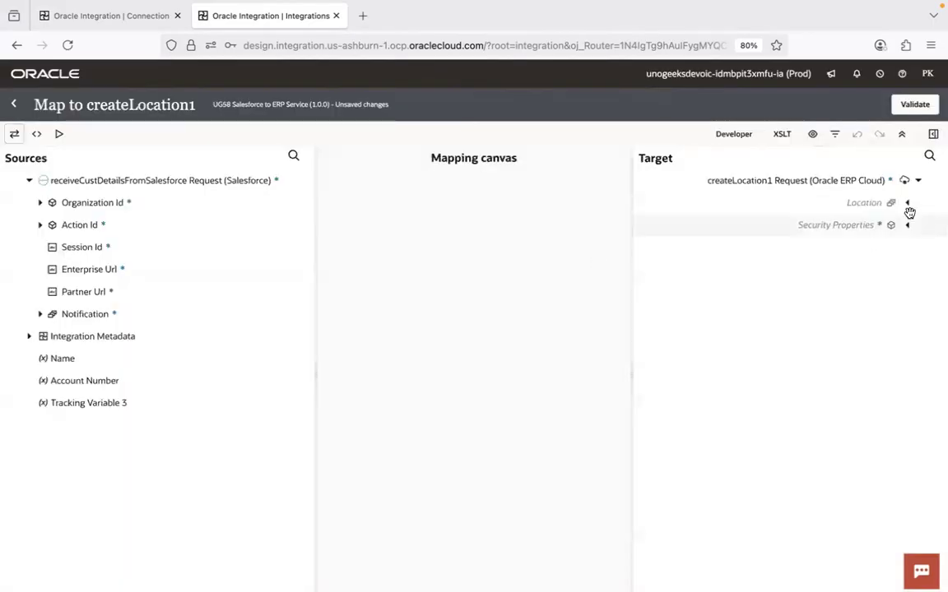
pyautogui.click(908, 204)
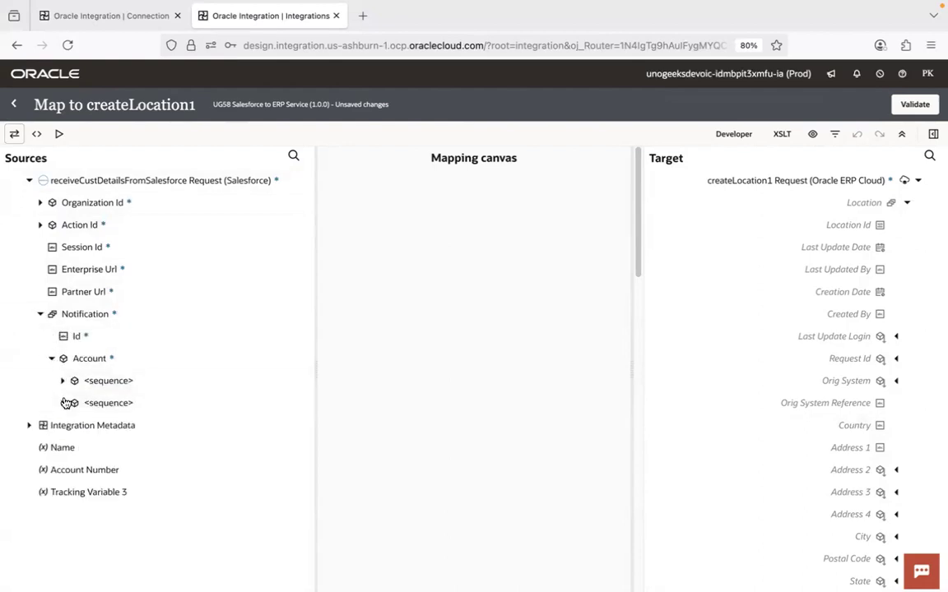
pyautogui.click(62, 402)
pyautogui.moveTo(308, 211); pyautogui.dragTo(310, 271)
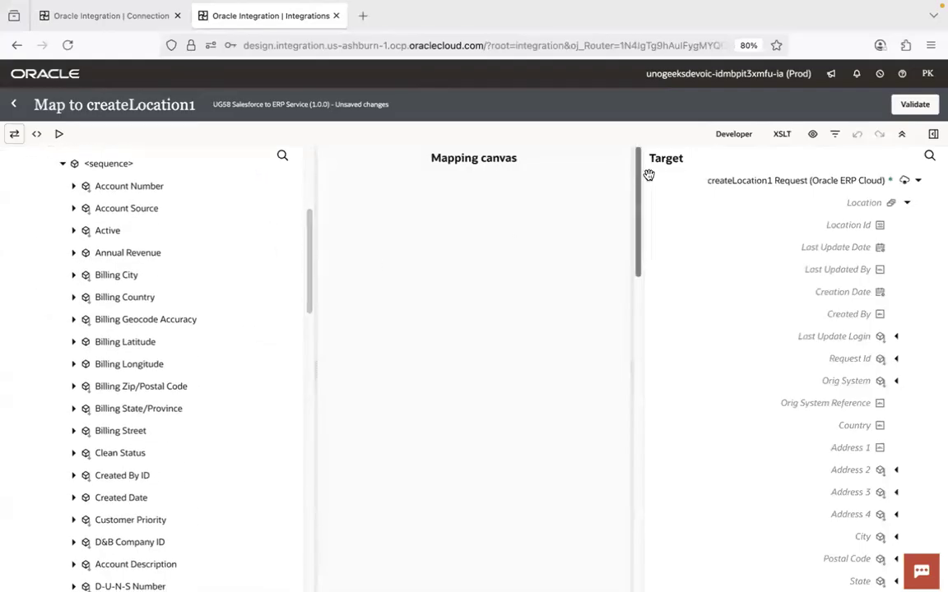
pyautogui.moveTo(639, 182); pyautogui.dragTo(640, 245)
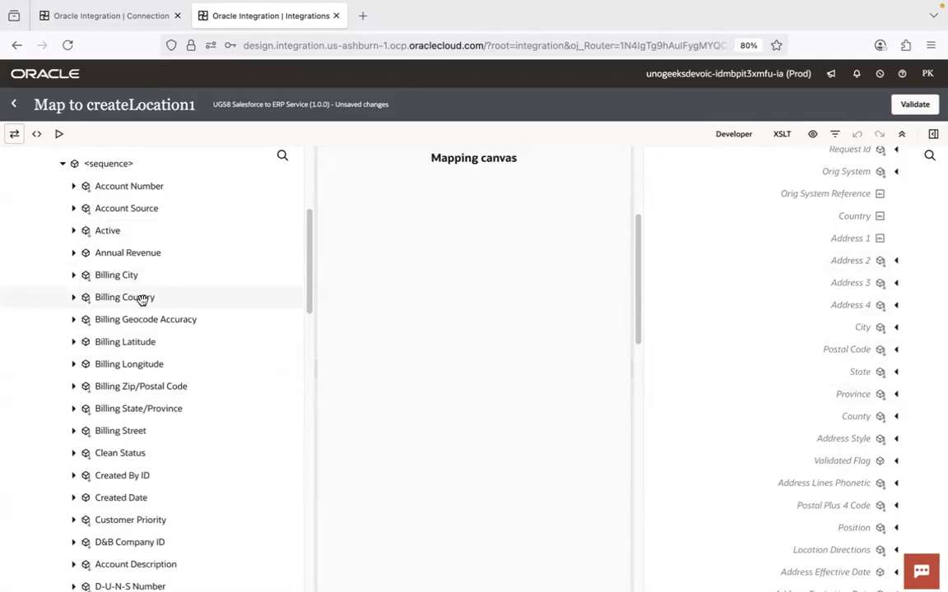
pyautogui.moveTo(142, 301); pyautogui.dragTo(826, 220)
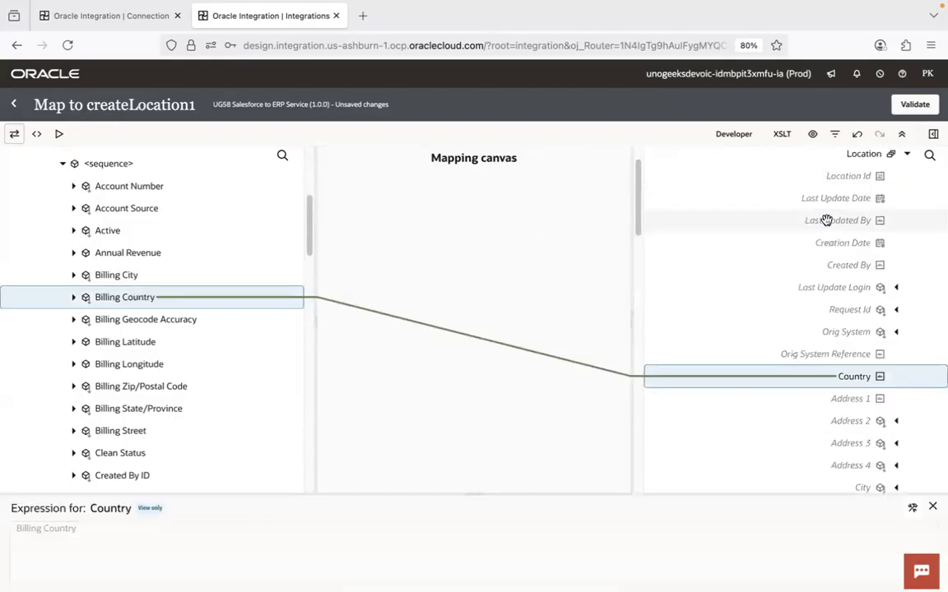
pyautogui.click(932, 507)
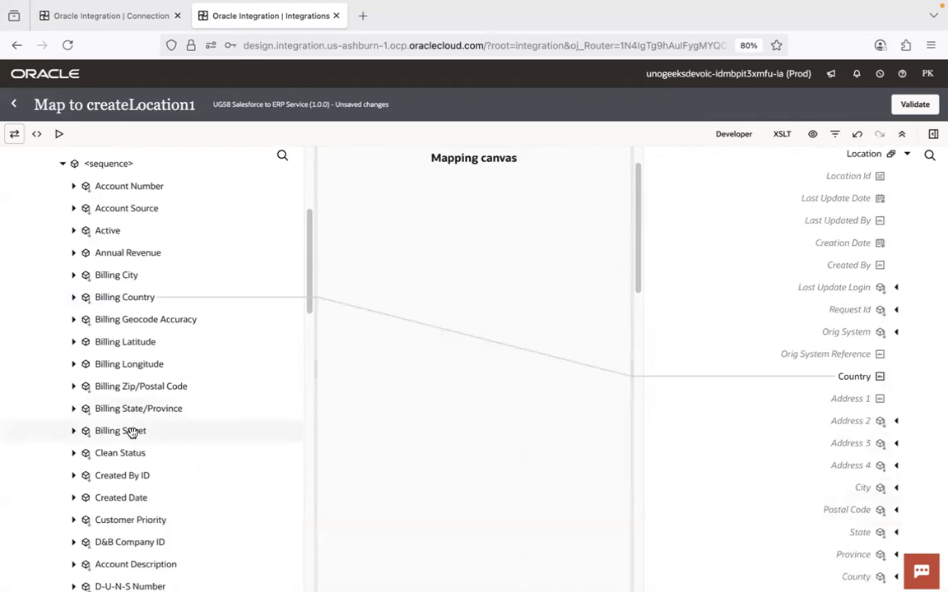
# - Map Billing Street to Address 1, leave the createLocation1 map, and save the integration
pyautogui.moveTo(132, 433); pyautogui.dragTo(779, 403)
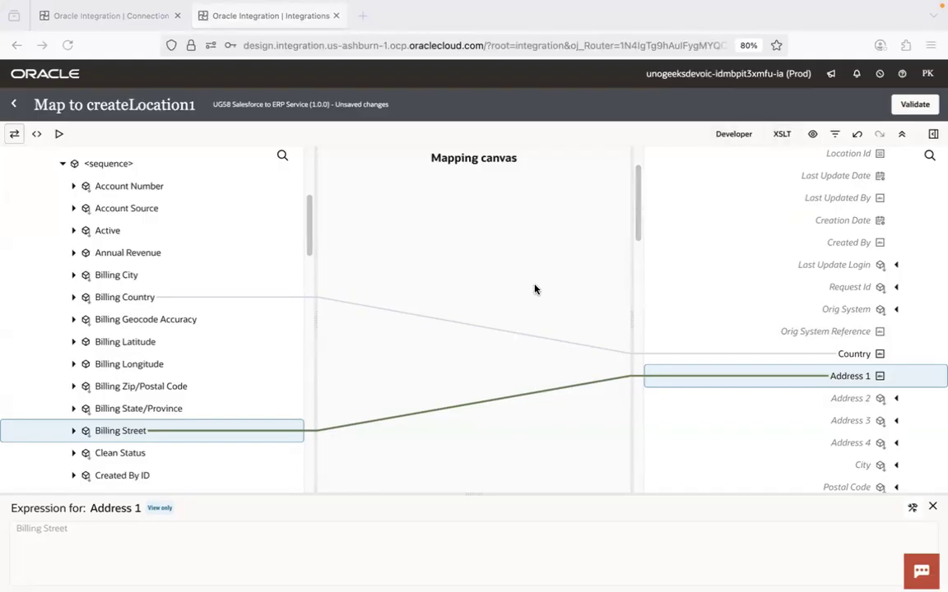
pyautogui.click(13, 105)
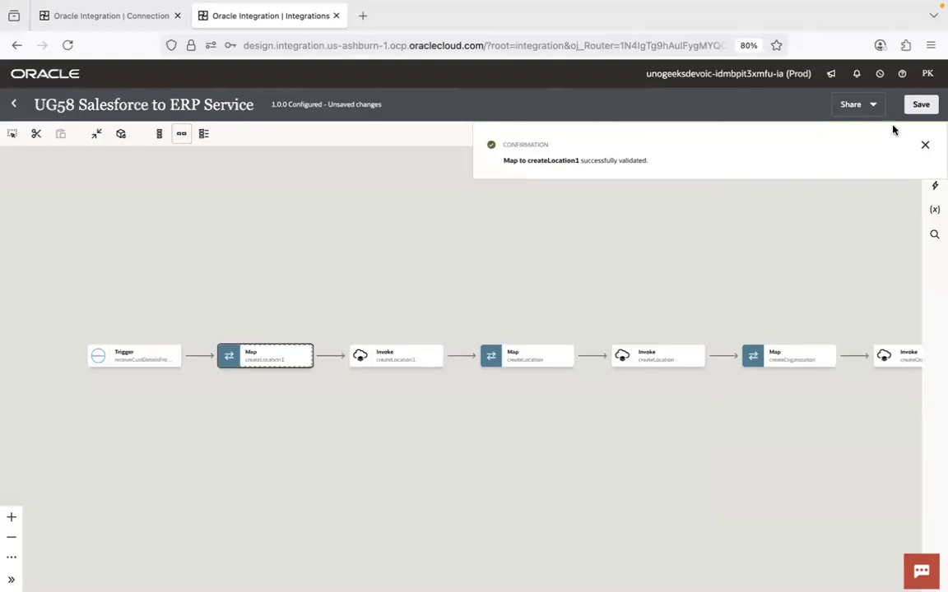
pyautogui.click(921, 107)
# - Switch to Visual Studio Code and review the Salesforce with ERP Cloud requirement in 1.1.Introduction Notes.sql
pyautogui.press('super+Tab')
pyautogui.press('super+Tab')
pyautogui.press('super+Tab')
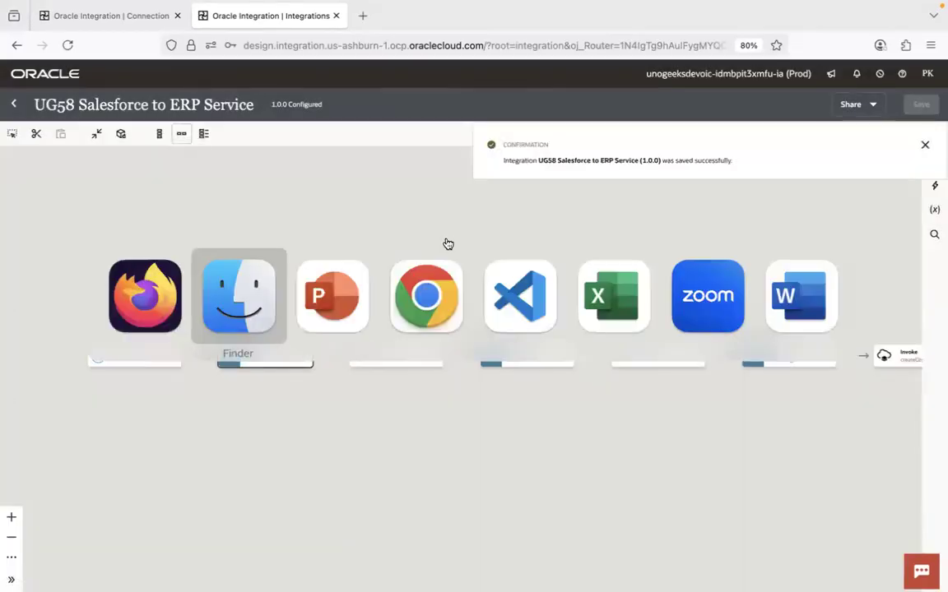
pyautogui.press('super+Tab')
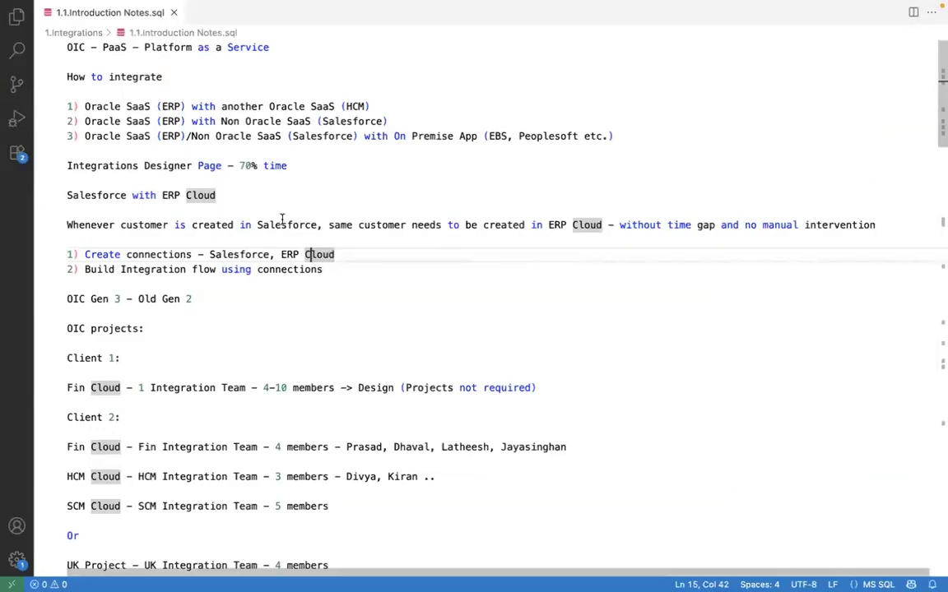
pyautogui.click(327, 224)
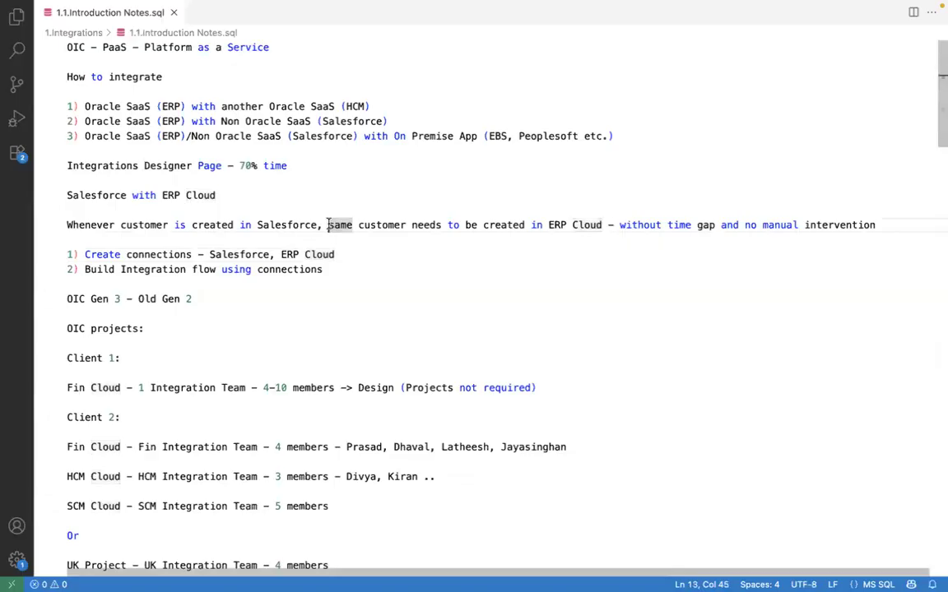
# - Finish reviewing the connection notes, return to the UG58 integration, and check the invokes and actions available between the trigger and the createLocation1 map
pyautogui.click(270, 253)
pyautogui.click(346, 253)
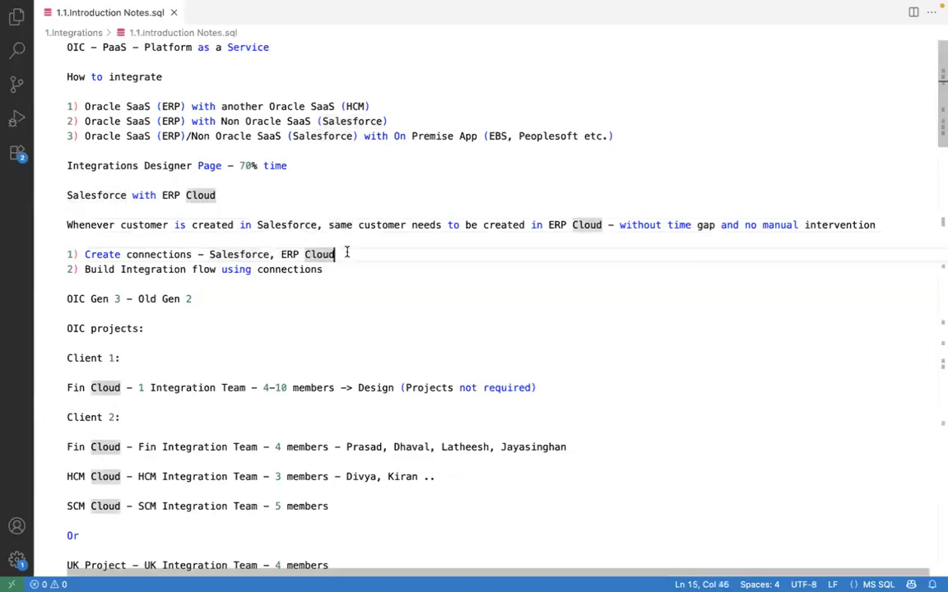
pyautogui.press('super+Tab')
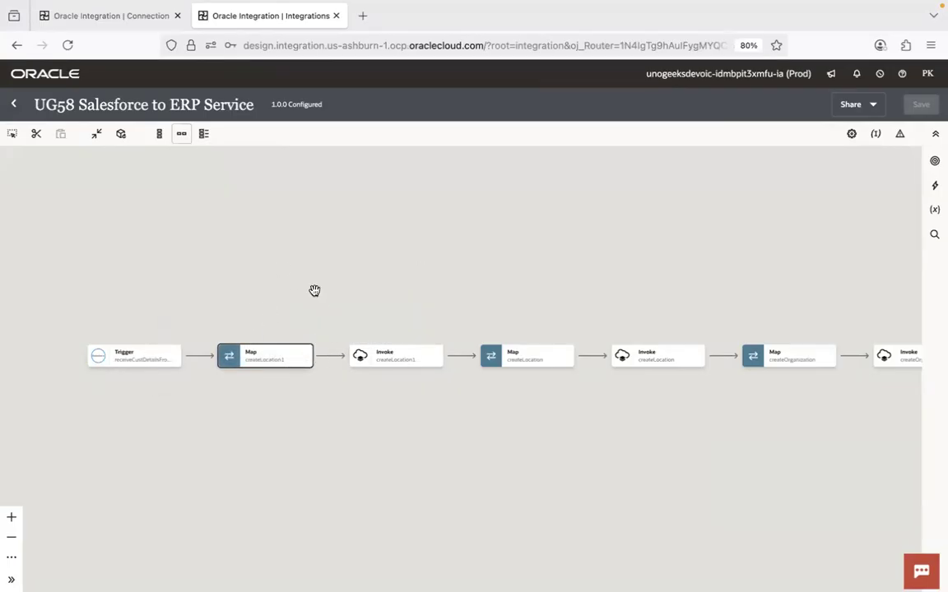
pyautogui.moveTo(198, 357)
pyautogui.click(198, 356)
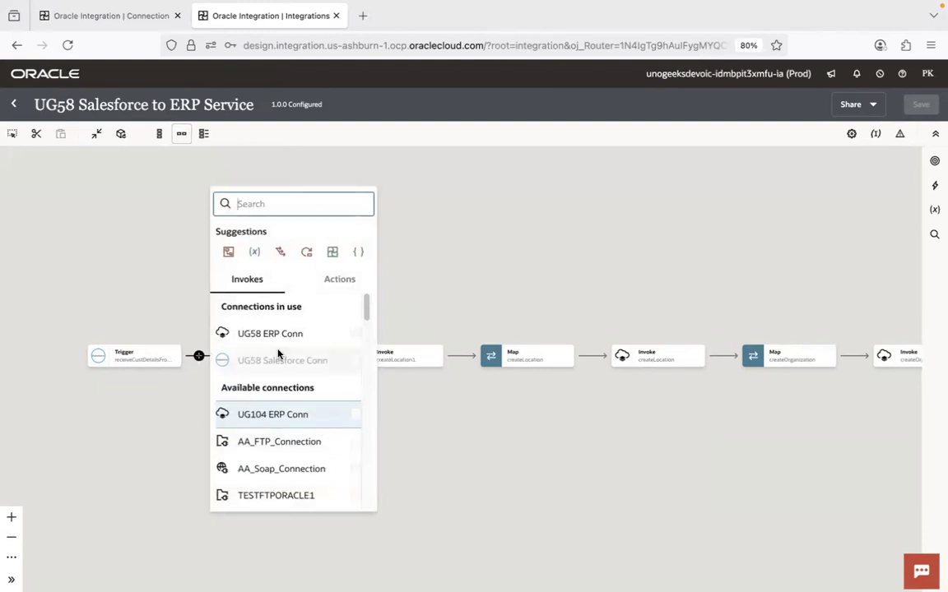
pyautogui.click(335, 285)
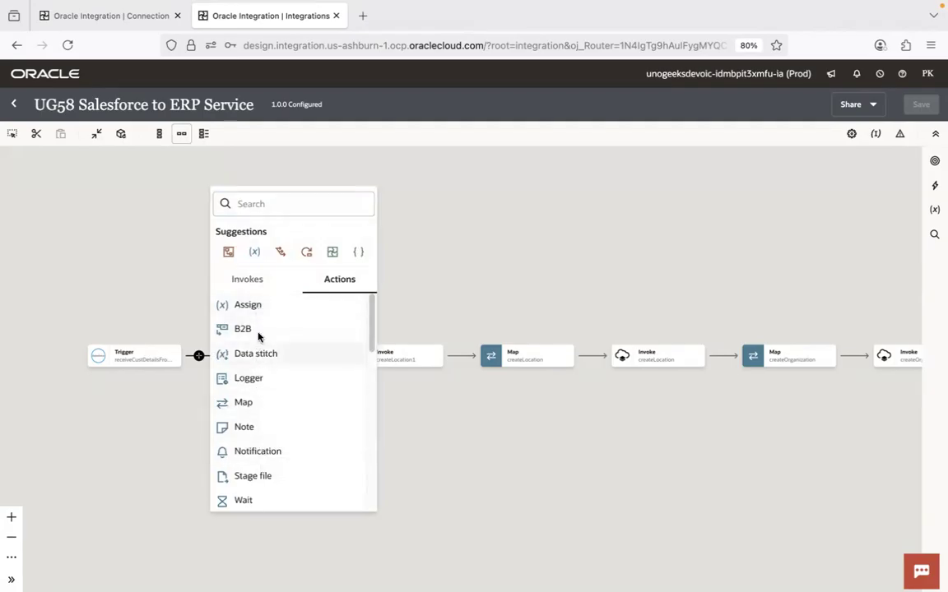
pyautogui.click(250, 281)
pyautogui.click(520, 275)
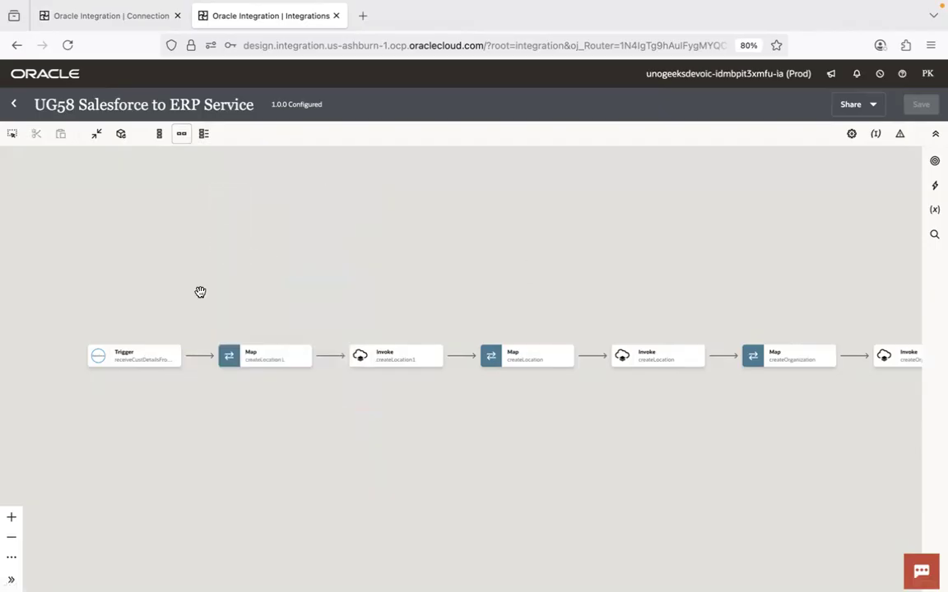
# - Switch to the PowerPoint slide show, advance to the "OIC solves these challenges" slide, and compare it with the UG58 integration flow
pyautogui.moveTo(199, 364)
pyautogui.press('super+Tab')
pyautogui.press('super+Tab')
pyautogui.press('super+Tab')
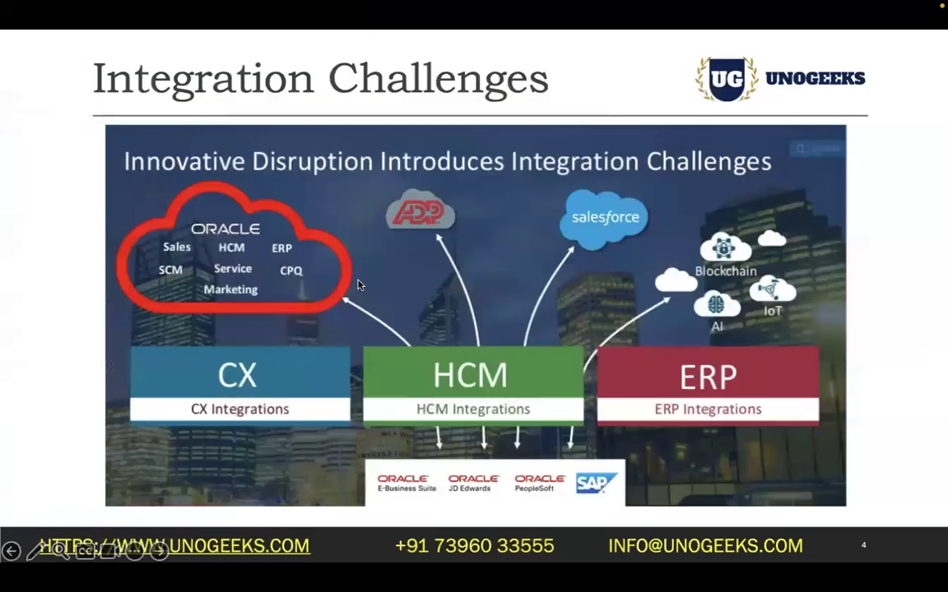
pyautogui.press('Right')
pyautogui.press('Right')
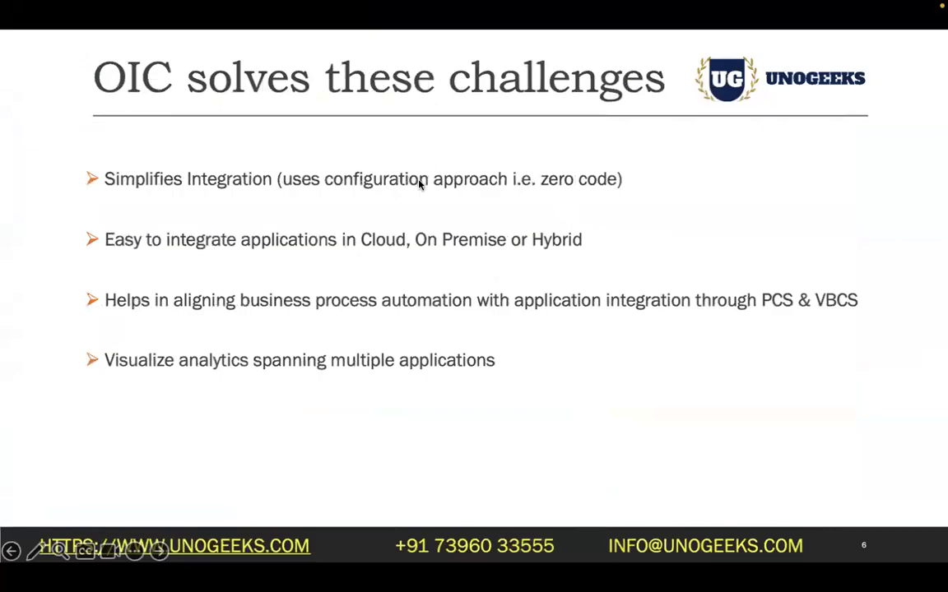
pyautogui.hotkey('ctrl', 'Right')
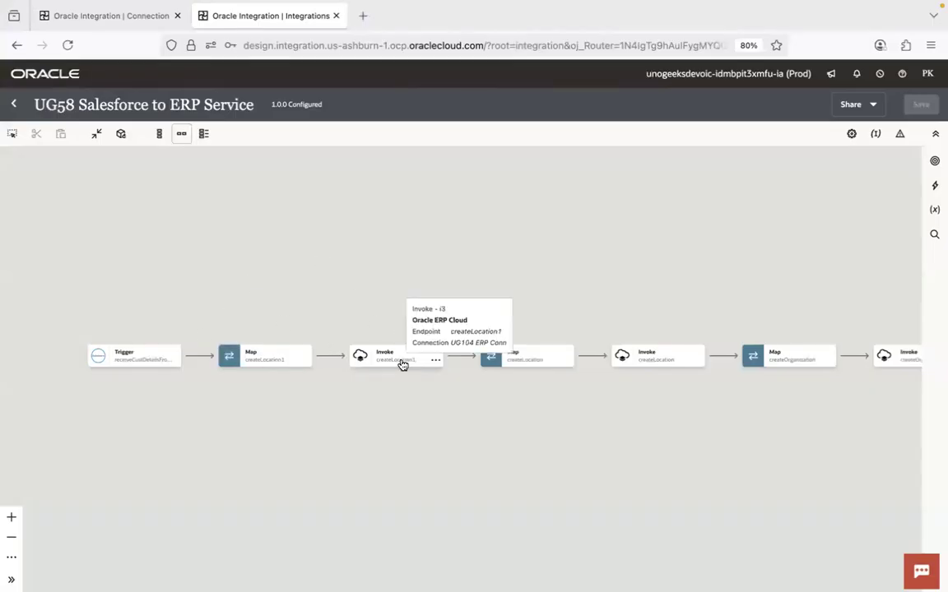
pyautogui.hotkey('ctrl', 'Left')
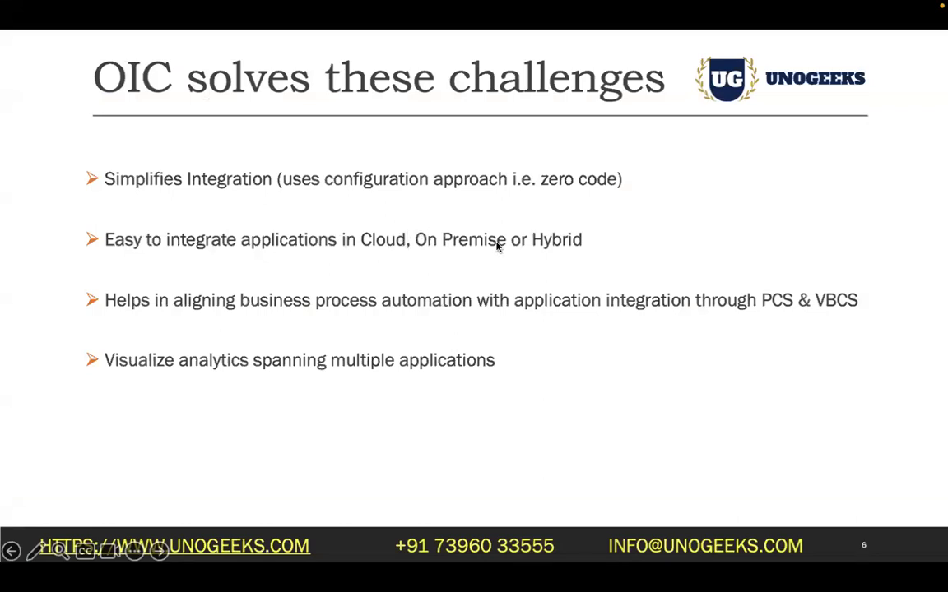
# - Switch to the browser's UG104 ERP Conn page and review the Design and main navigation entries alongside the presentation
pyautogui.press('super+Tab')
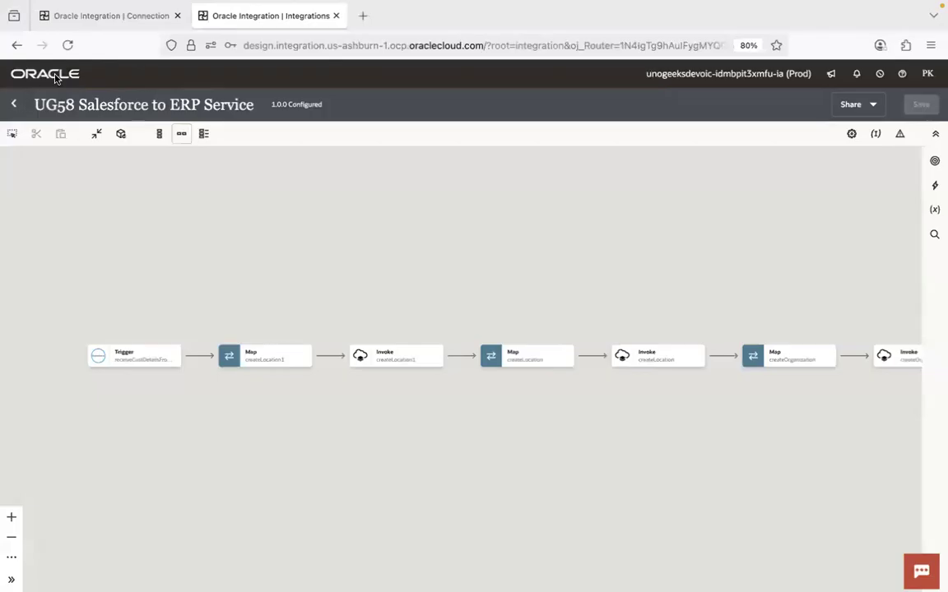
pyautogui.click(66, 21)
pyautogui.click(18, 73)
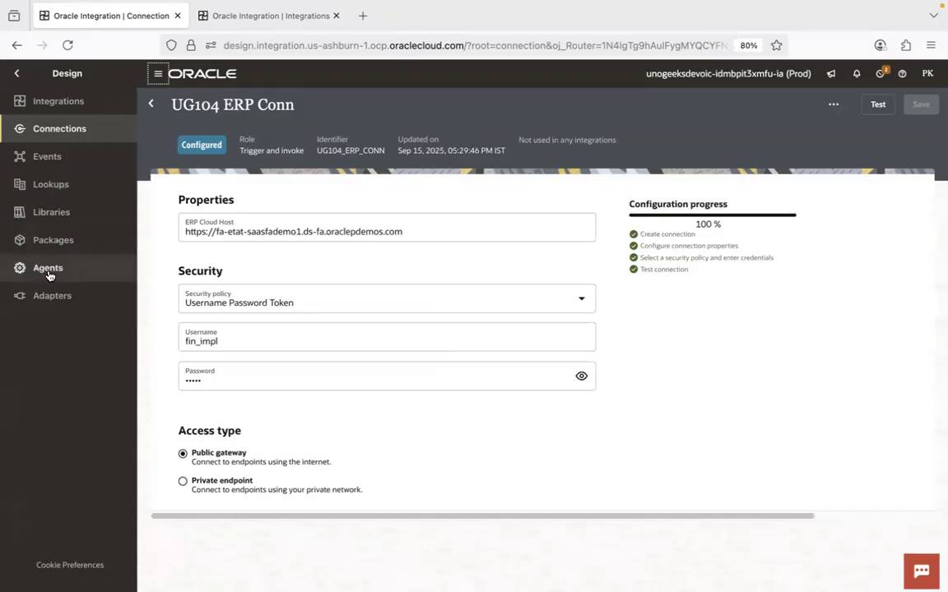
pyautogui.press('super+Tab')
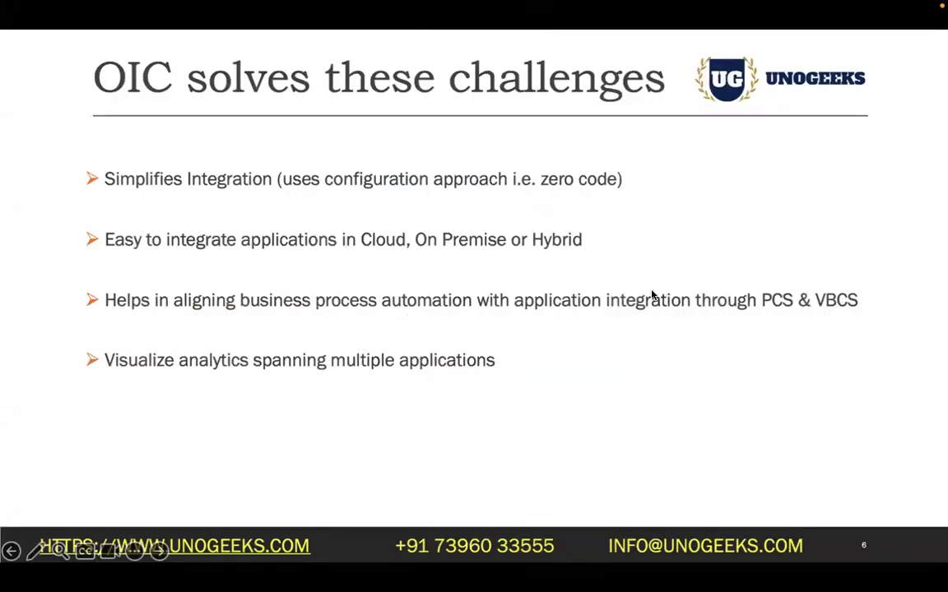
pyautogui.press('super+Tab')
pyautogui.click(21, 74)
# - Advance the presentation to the "What is OIC?" slide and look through Oracle Integration's Design entries and main navigation
pyautogui.press('Right')
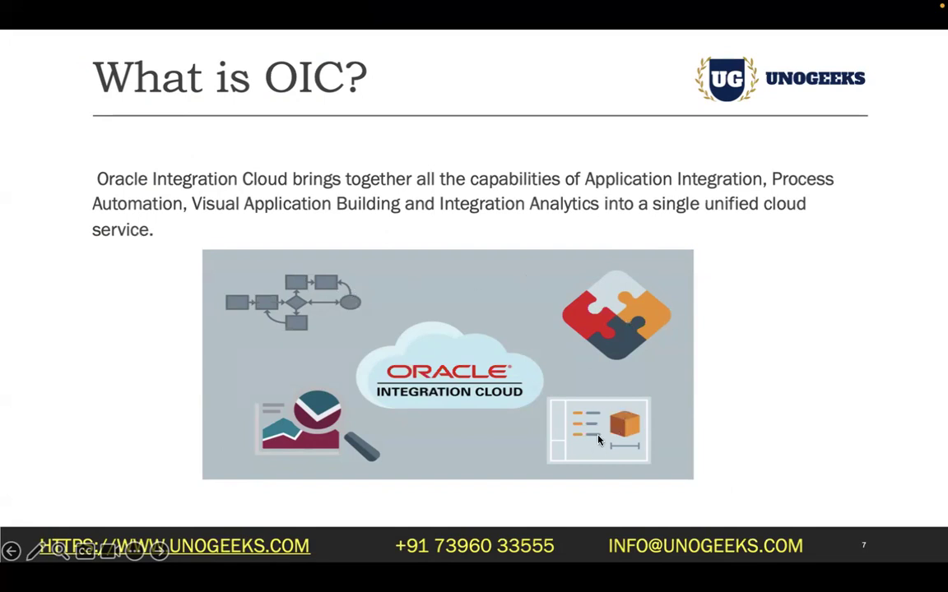
pyautogui.click(267, 571)
pyautogui.click(120, 156)
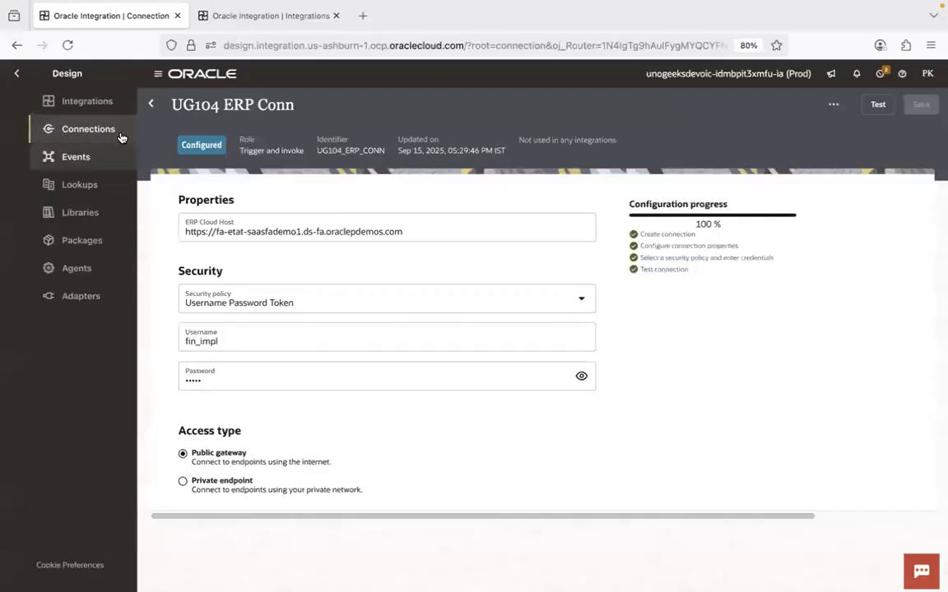
pyautogui.click(12, 76)
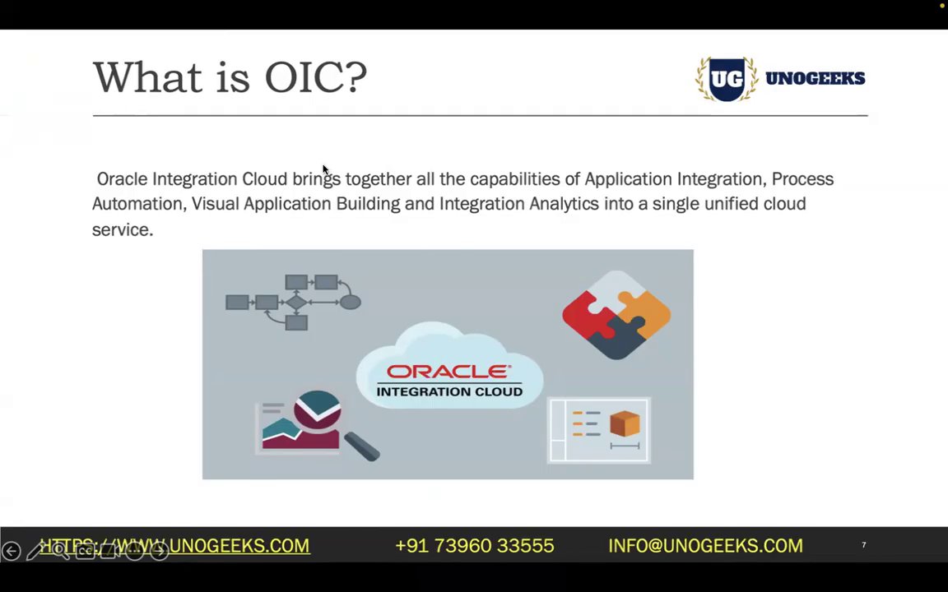
# - Leave the slide for the Oracle Integration page and switch to Google Chrome
pyautogui.press('super+Tab')
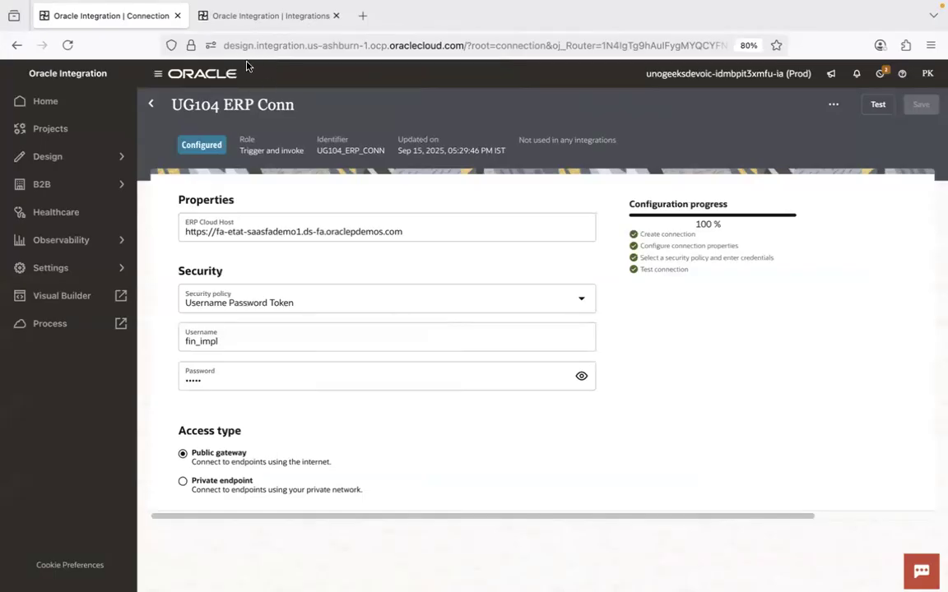
pyautogui.press('super+Tab')
pyautogui.press('super+Tab')
pyautogui.press('super+Tab')
pyautogui.press('super+Tab')
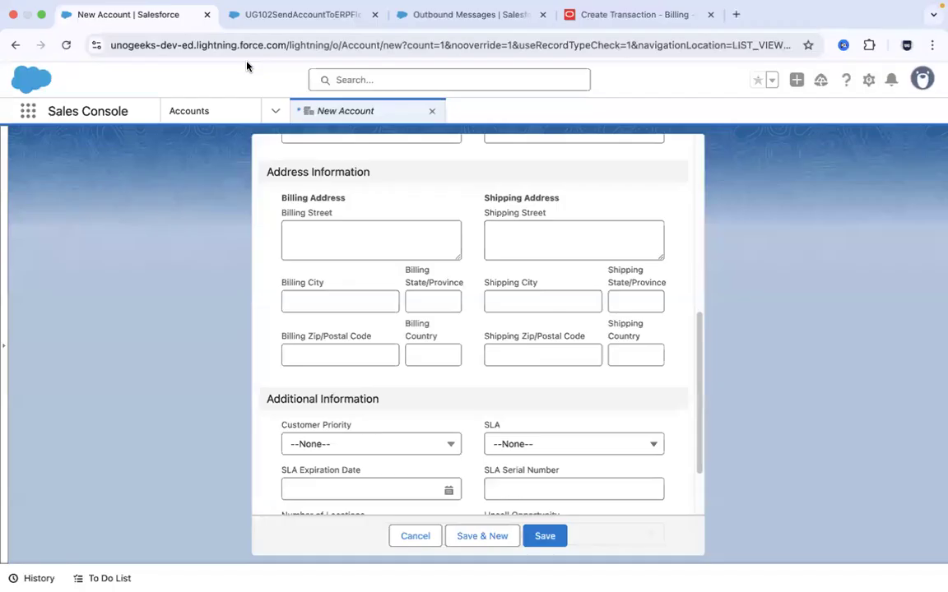
pyautogui.click(634, 15)
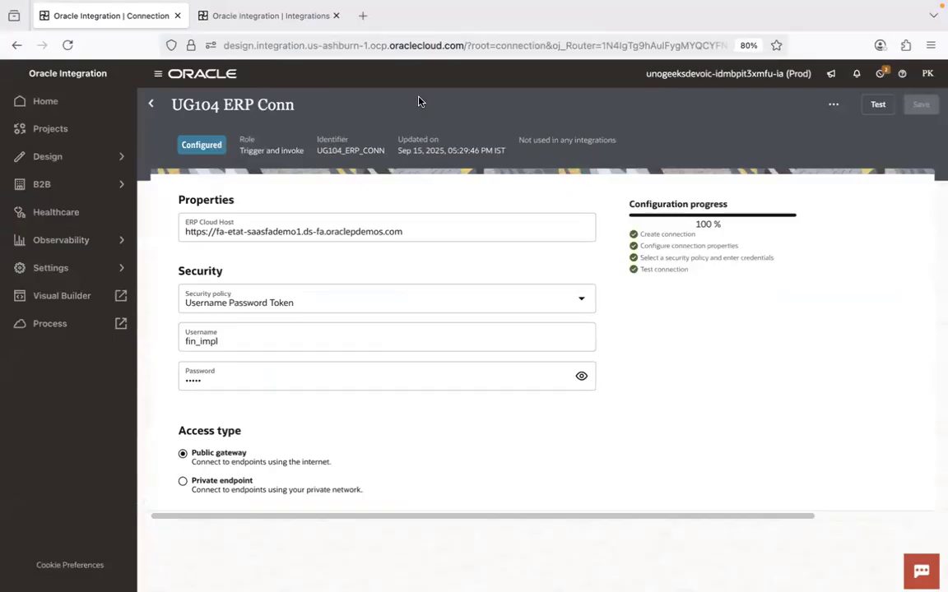
# - Switch to PowerPoint, end the running slide show, and present the closing Thank You slide 16
pyautogui.press('super+Tab')
pyautogui.press('super+Tab')
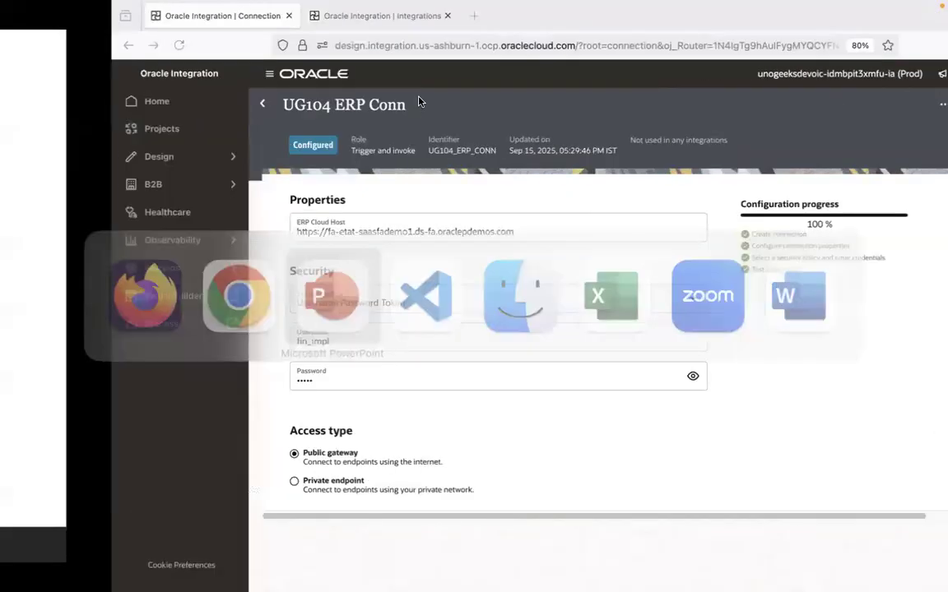
pyautogui.press('Escape')
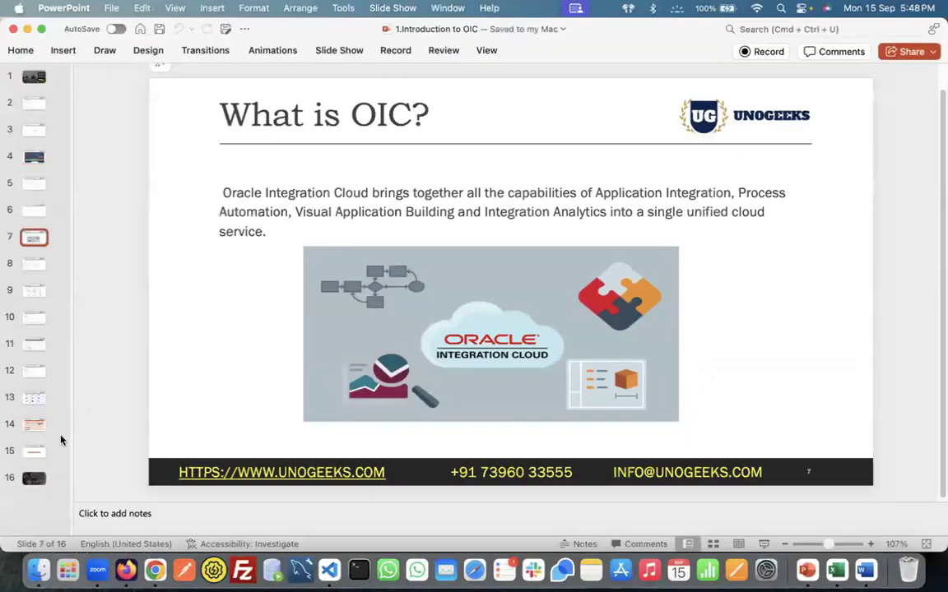
pyautogui.click(37, 478)
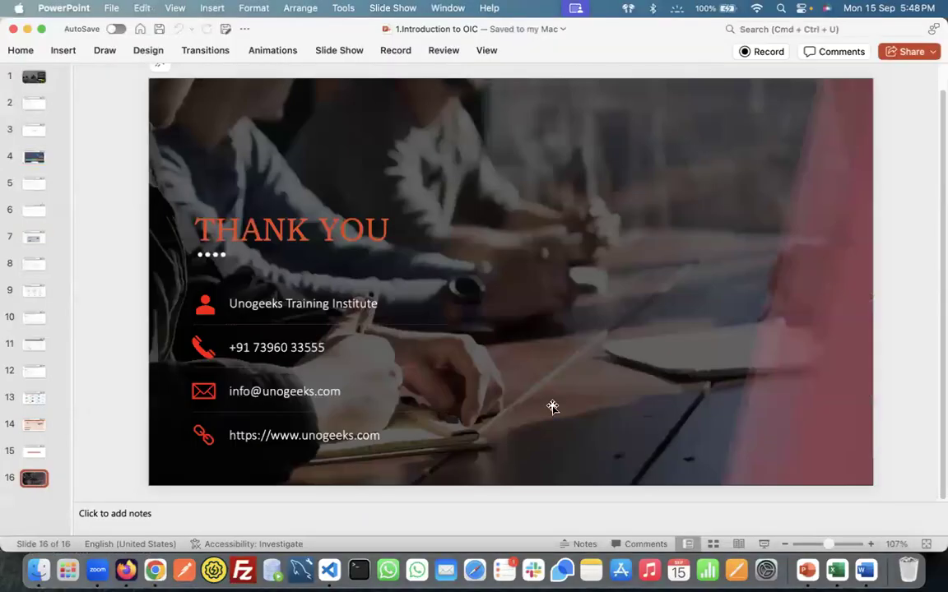
pyautogui.click(763, 543)
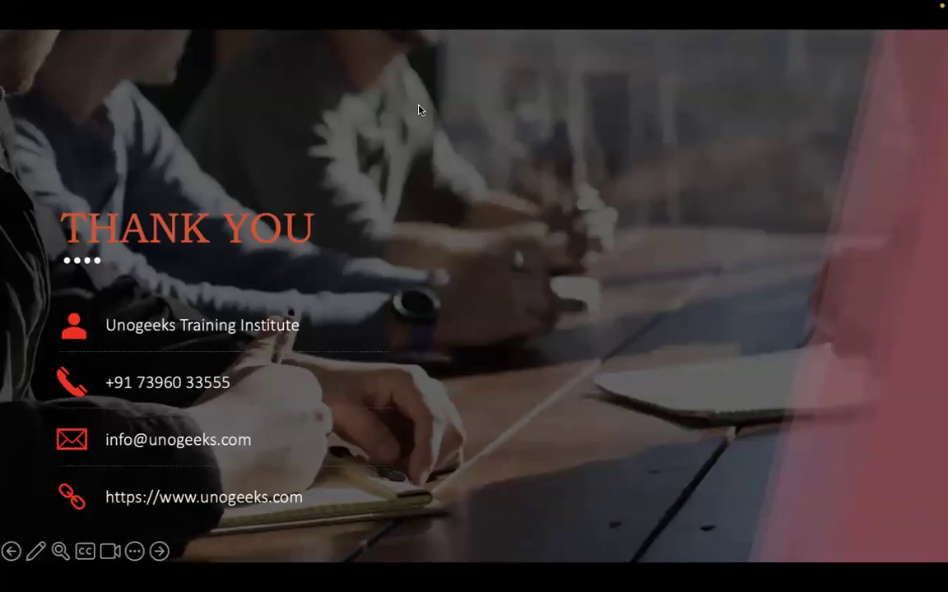
# - Switch to Finder and look through the course files in the 1.Integrations folder
pyautogui.press('super+Tab')
pyautogui.press('super+Tab')
pyautogui.press('super+Tab')
pyautogui.press('super+Tab')
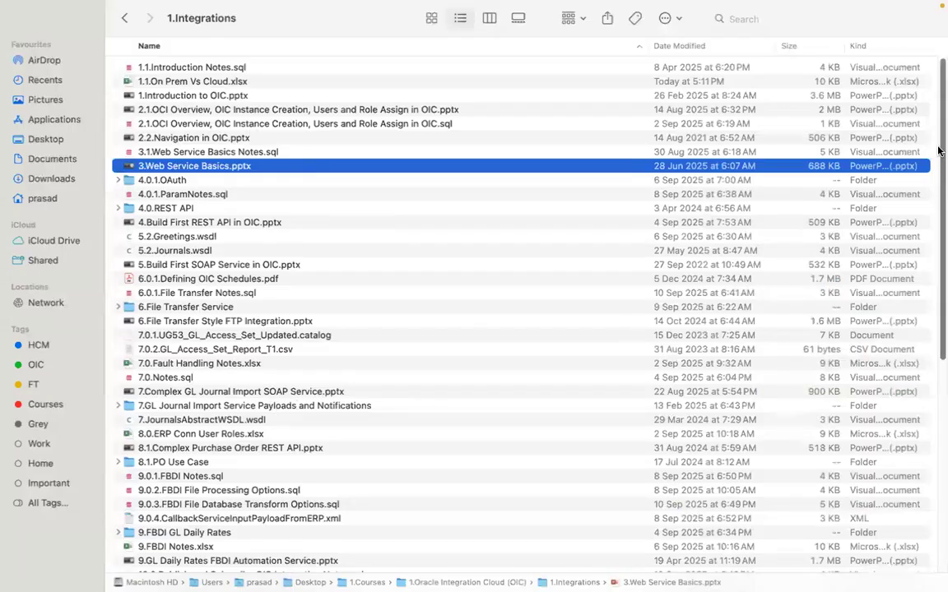
pyautogui.scroll(-10, 917, 411)
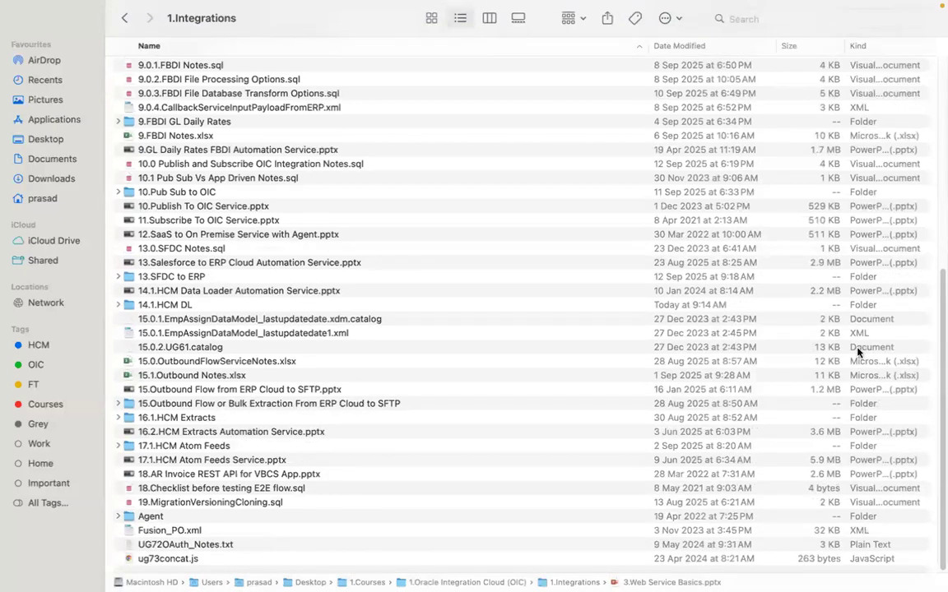
pyautogui.moveTo(937, 338); pyautogui.dragTo(939, 283)
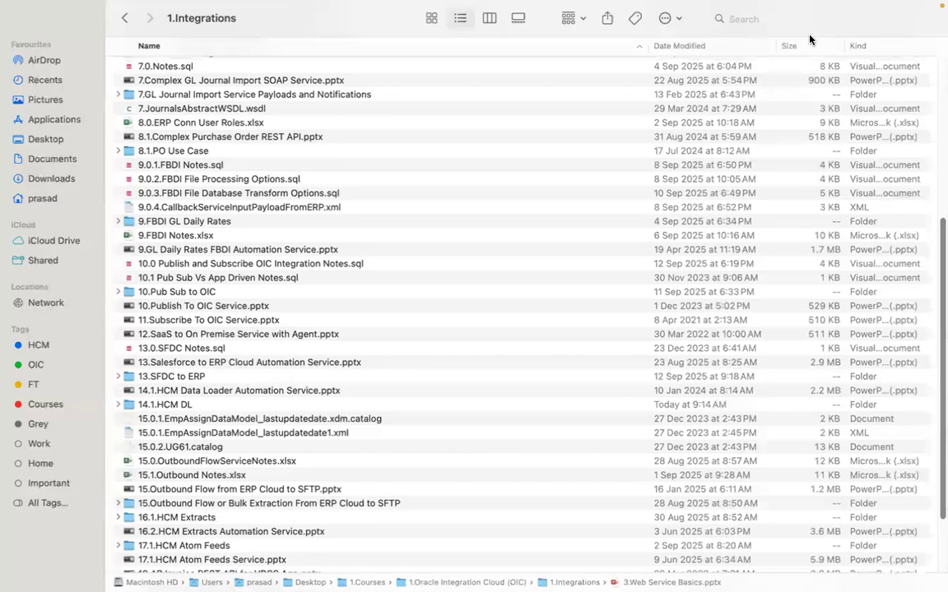
pyautogui.scroll(5, 938, 237)
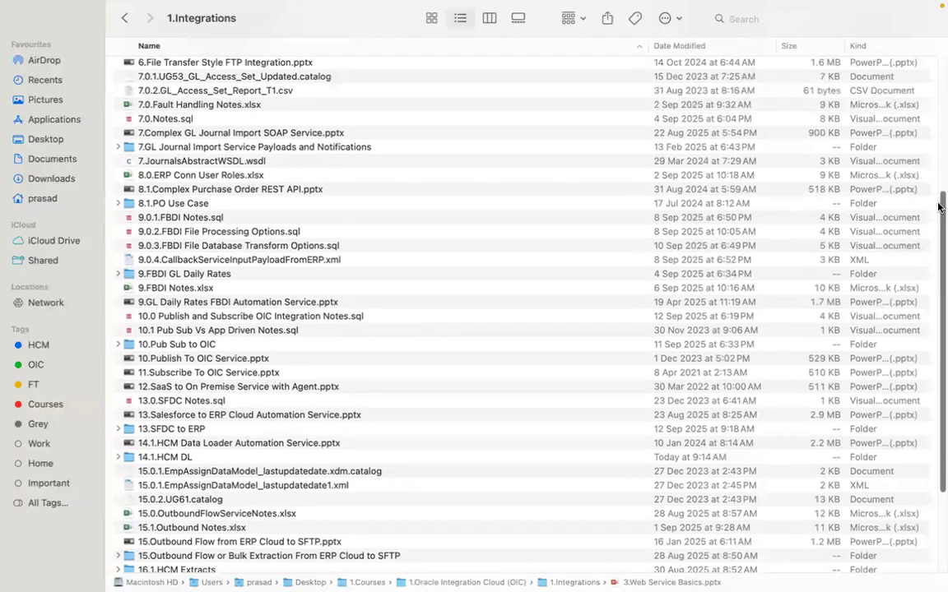
# - Point out the 7.Complex GL Journal Import SOAP Service.pptx and 8.1.Complex Purchase Order REST API.pptx files
pyautogui.click(265, 152)
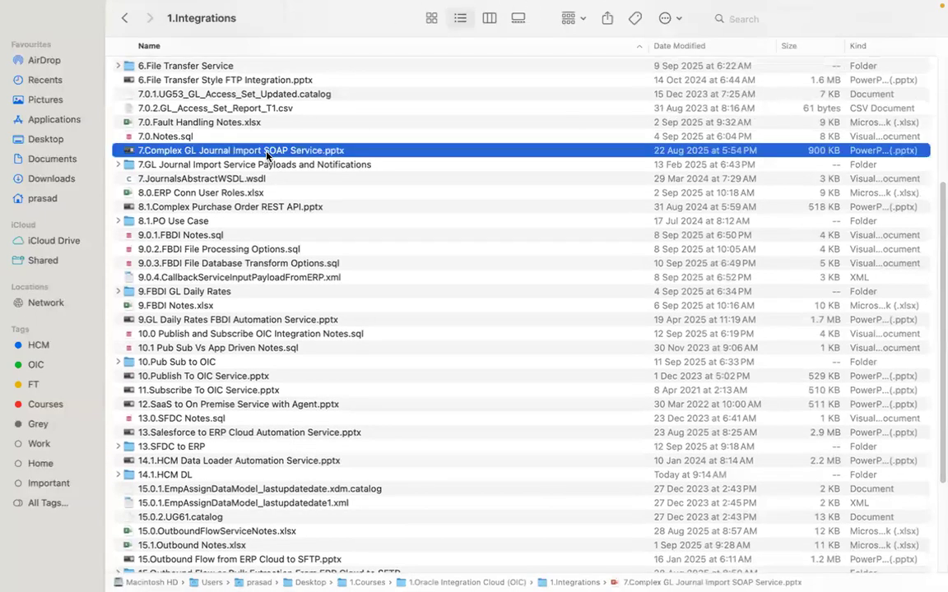
pyautogui.click(271, 209)
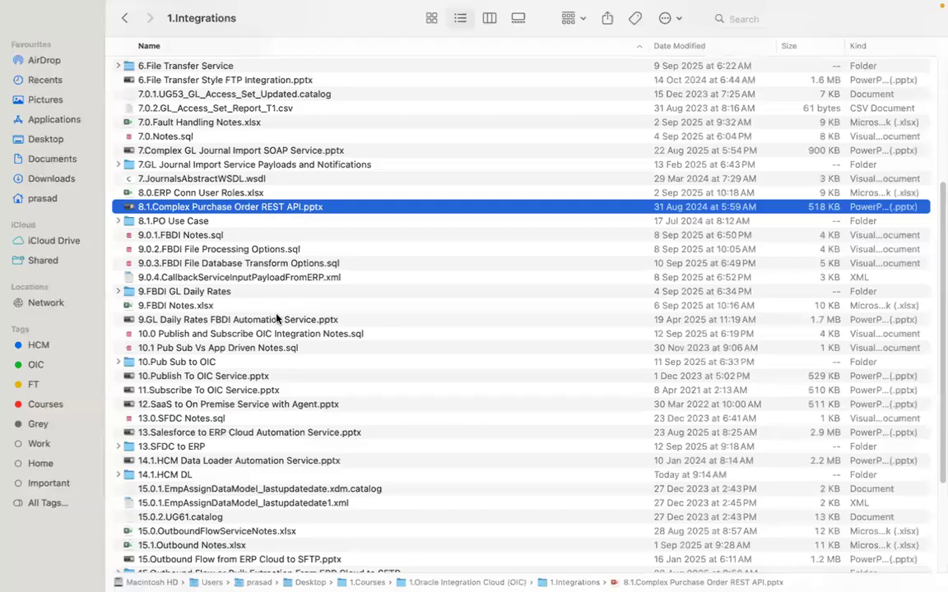
pyautogui.click(301, 152)
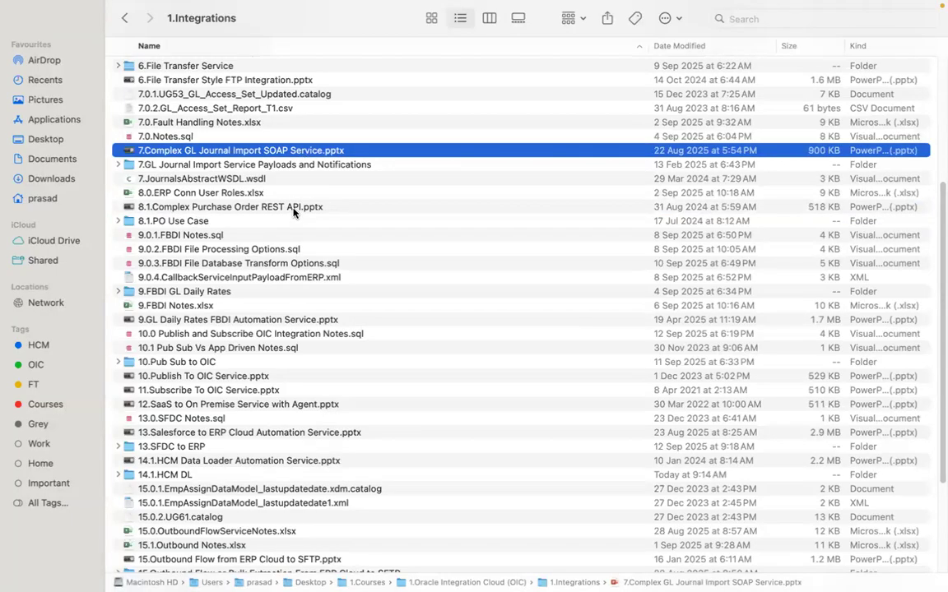
pyautogui.click(290, 209)
pyautogui.click(275, 152)
pyautogui.click(277, 207)
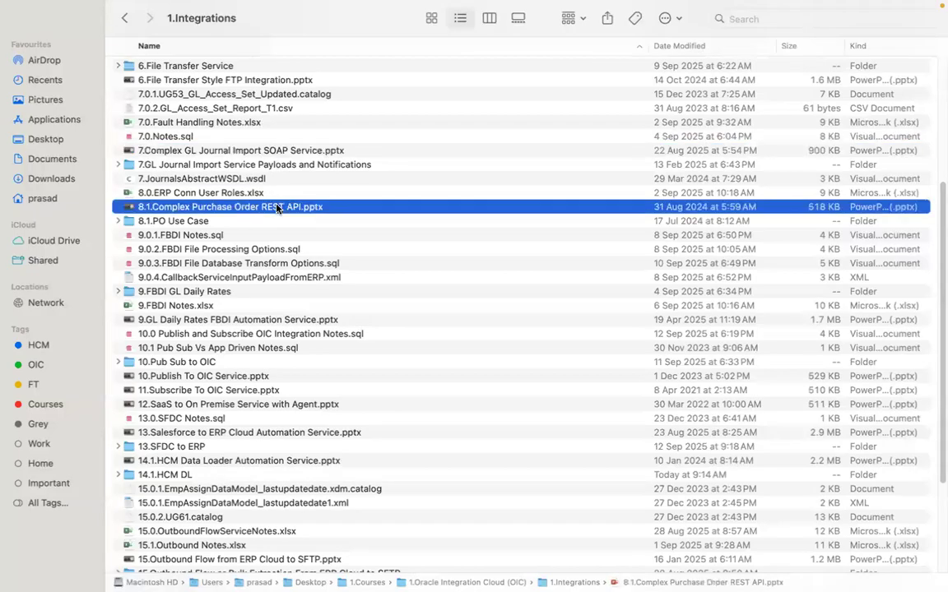
pyautogui.click(329, 151)
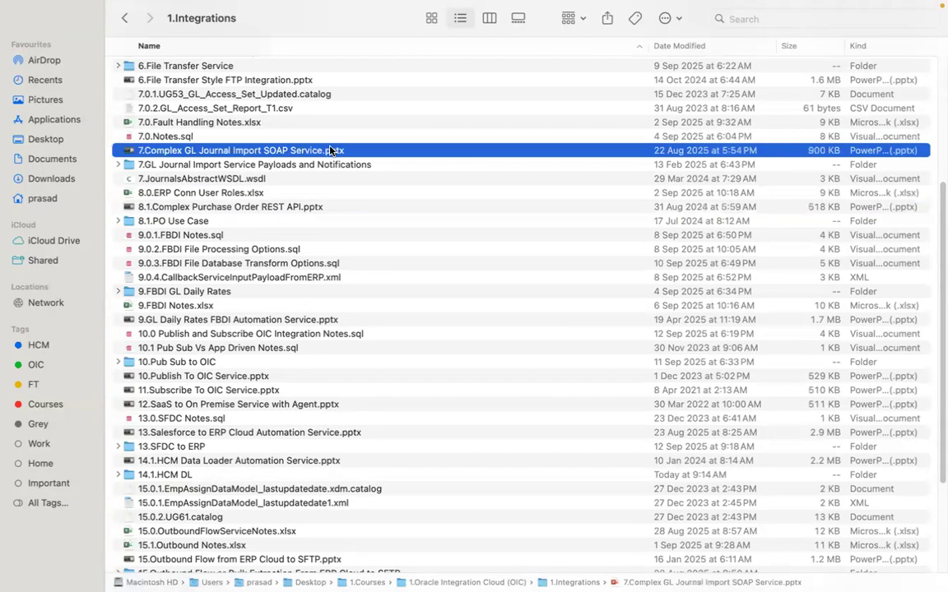
# - Point out the 9.GL Daily Rates FBDI Automation Service.pptx and 14.1.HCM Data Loader Automation Service.pptx files
pyautogui.click(303, 321)
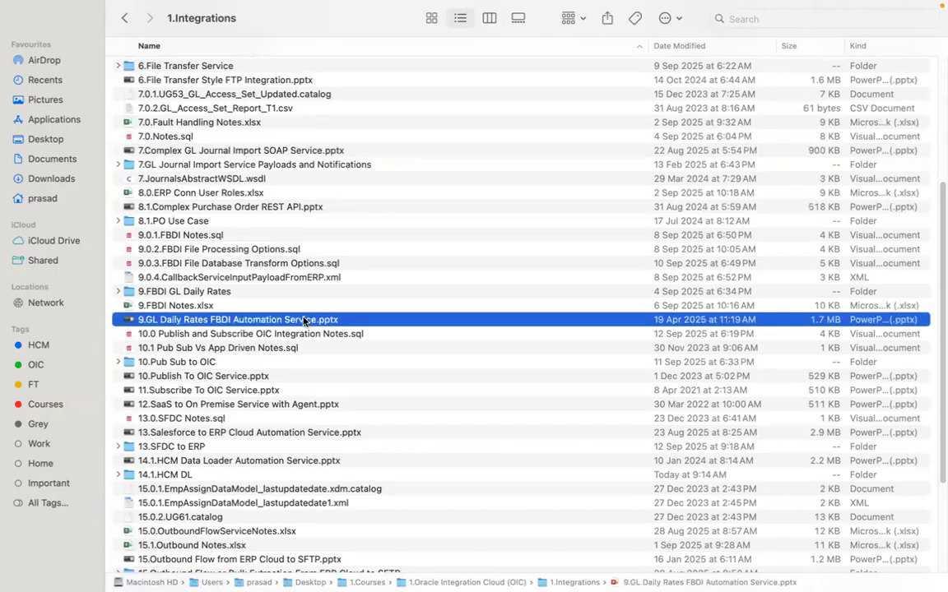
pyautogui.click(317, 462)
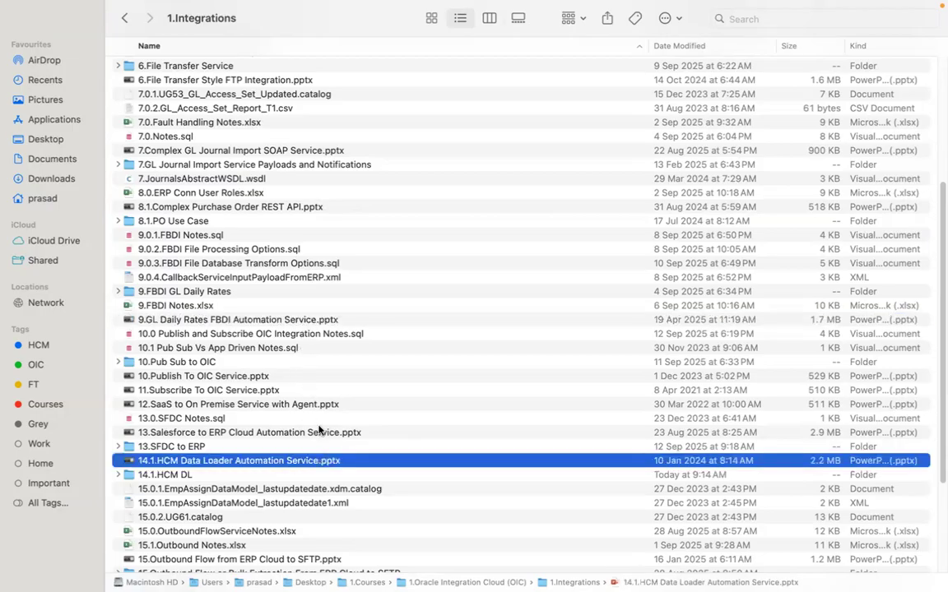
pyautogui.click(330, 321)
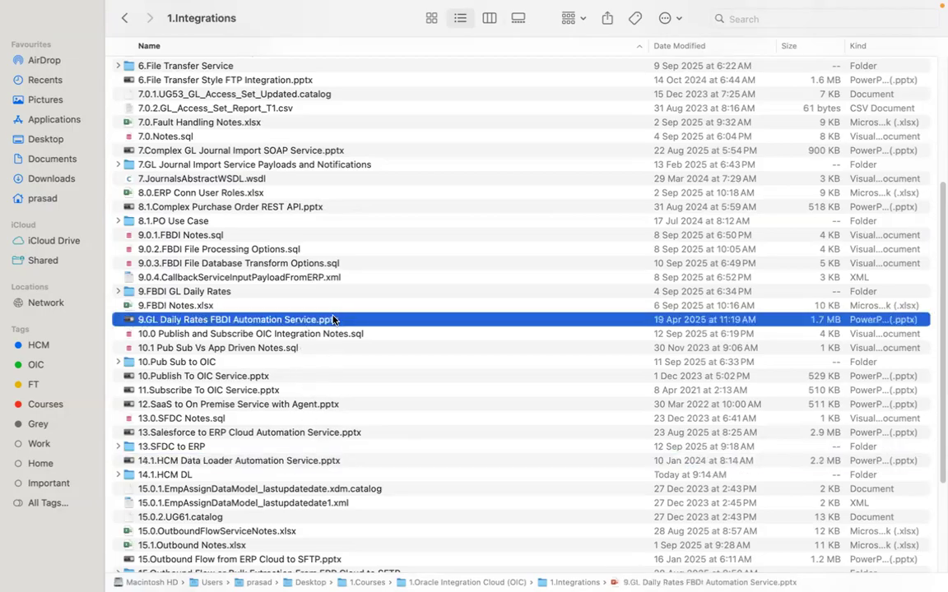
pyautogui.click(329, 463)
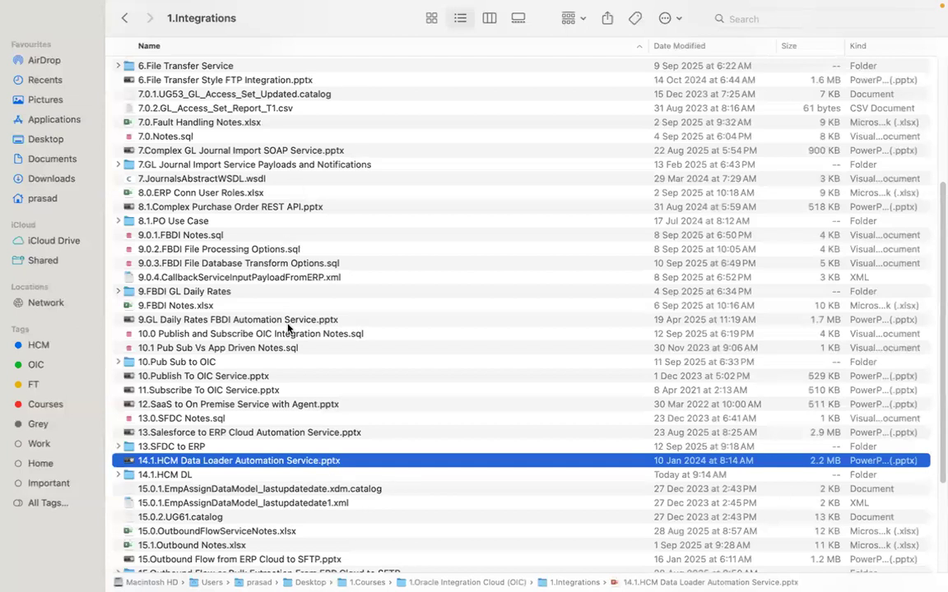
# - Find and select 15.Outbound Flow from ERP Cloud to SFTP.pptx in the 1.Integrations folder
pyautogui.moveTo(938, 242); pyautogui.dragTo(938, 333)
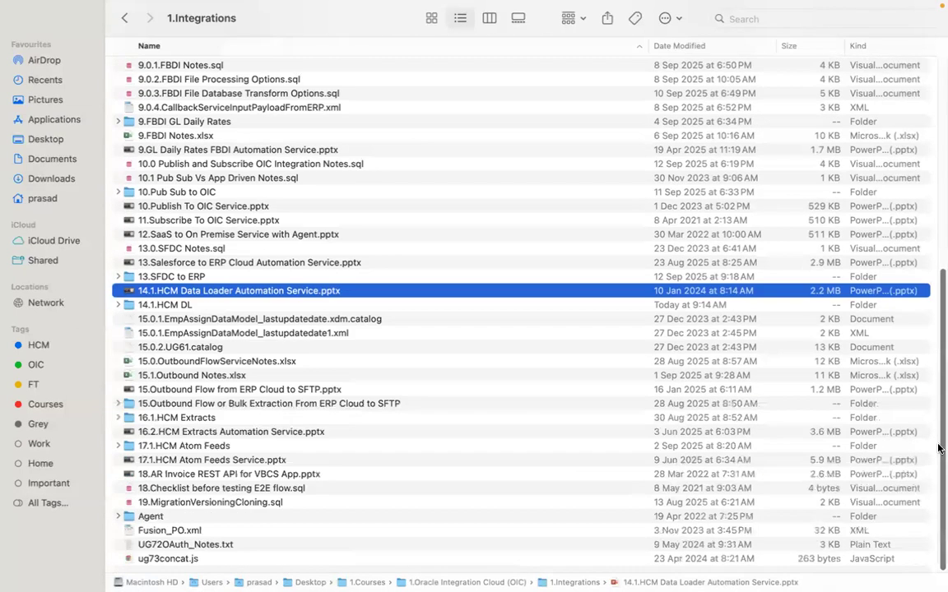
pyautogui.click(311, 375)
pyautogui.click(315, 391)
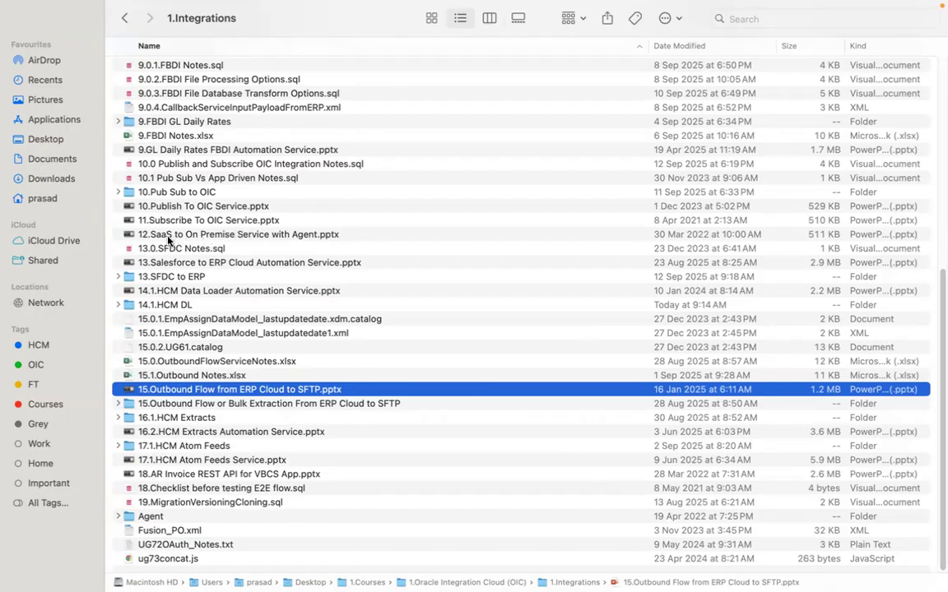
# - Point out the 12.SaaS to On Premise Service with Agent.pptx and 13.Salesforce to ERP Cloud Automation Service.pptx files
pyautogui.click(322, 234)
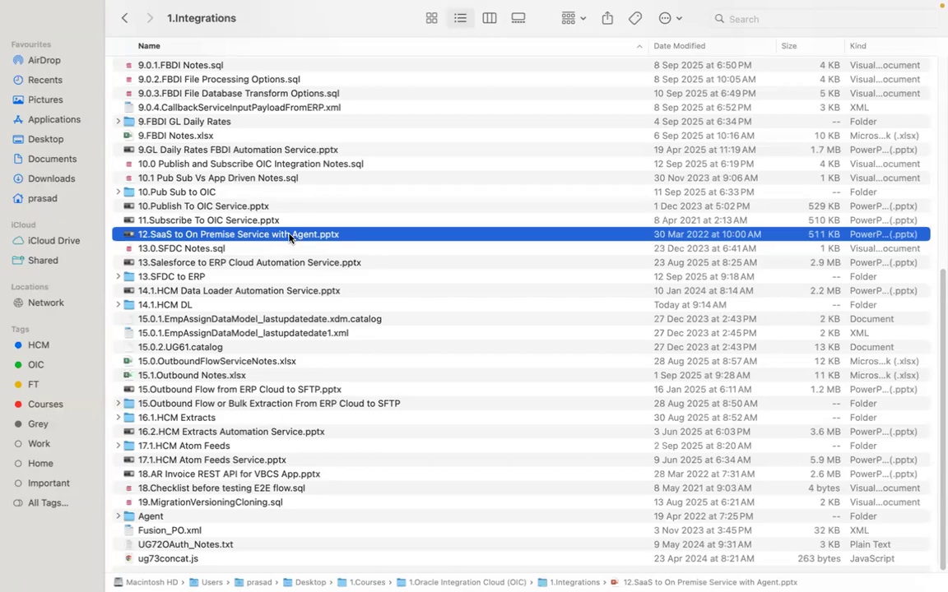
pyautogui.click(274, 265)
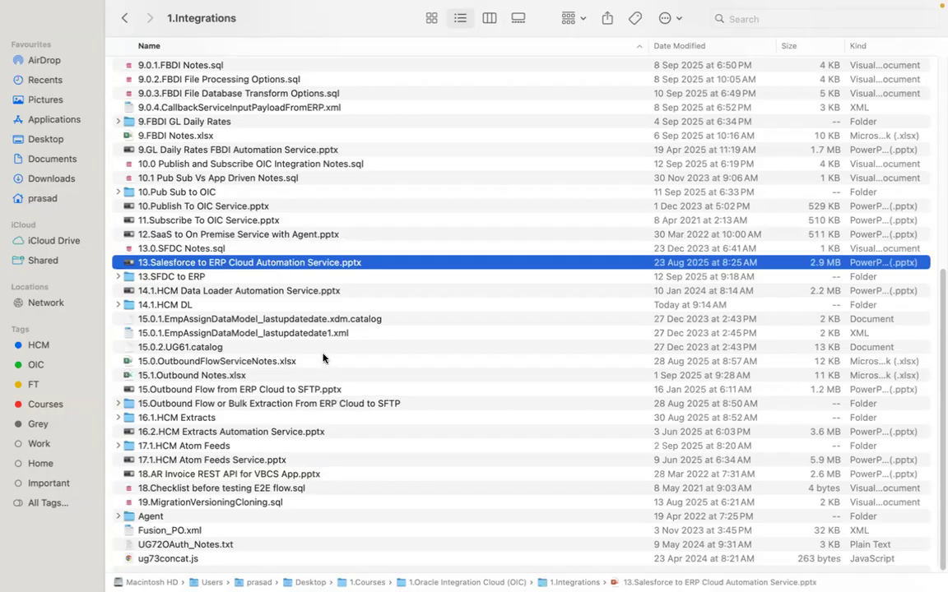
# - View the contents of the 2.VBCS folder and return to the 1.Oracle Integration Cloud (OIC) folder
pyautogui.click(124, 18)
pyautogui.doubleClick(204, 81)
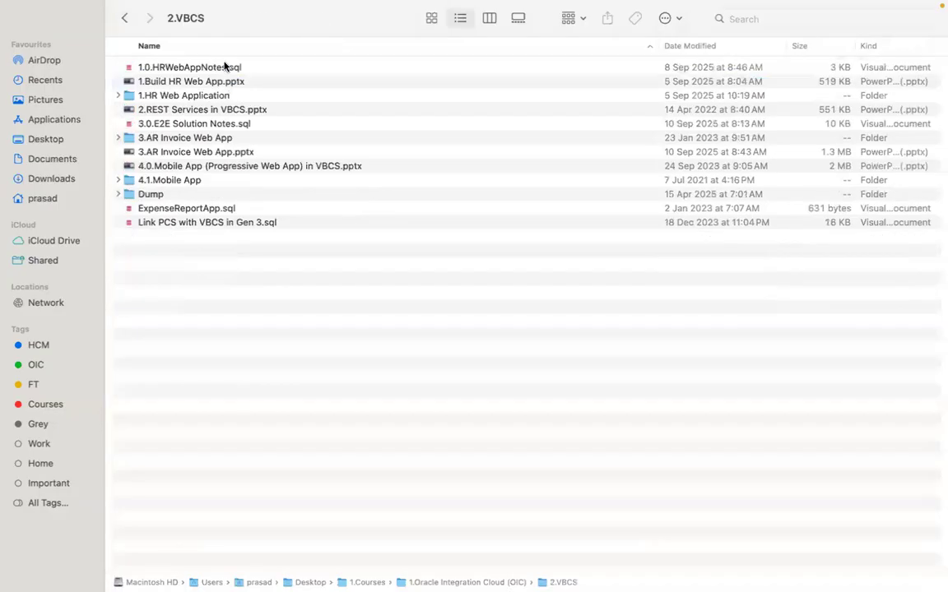
pyautogui.click(124, 19)
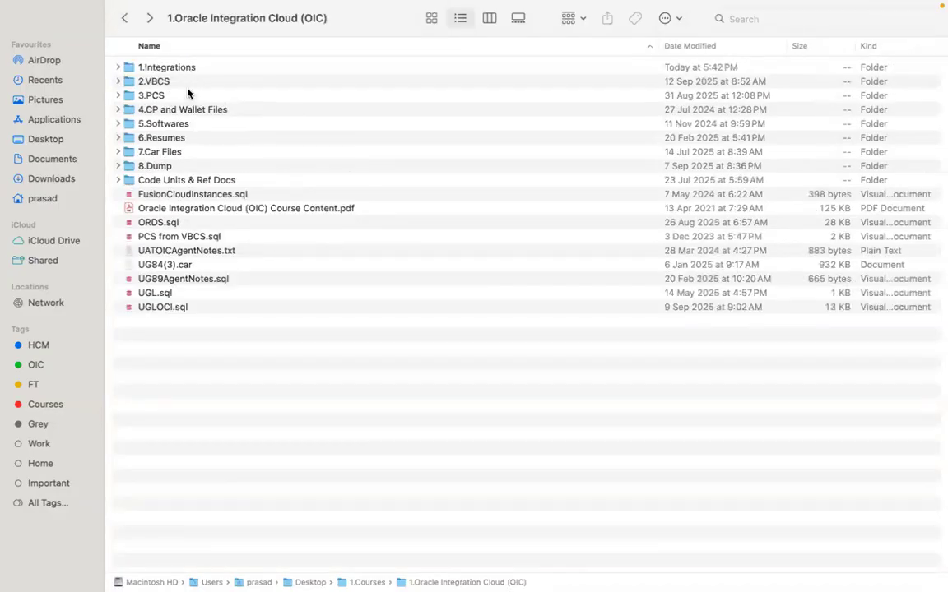
# - Show the closing Thank You slide in PowerPoint, and switch back to Finder to open the 1.Integrations folder
pyautogui.hotkey('ctrl', 'Left')
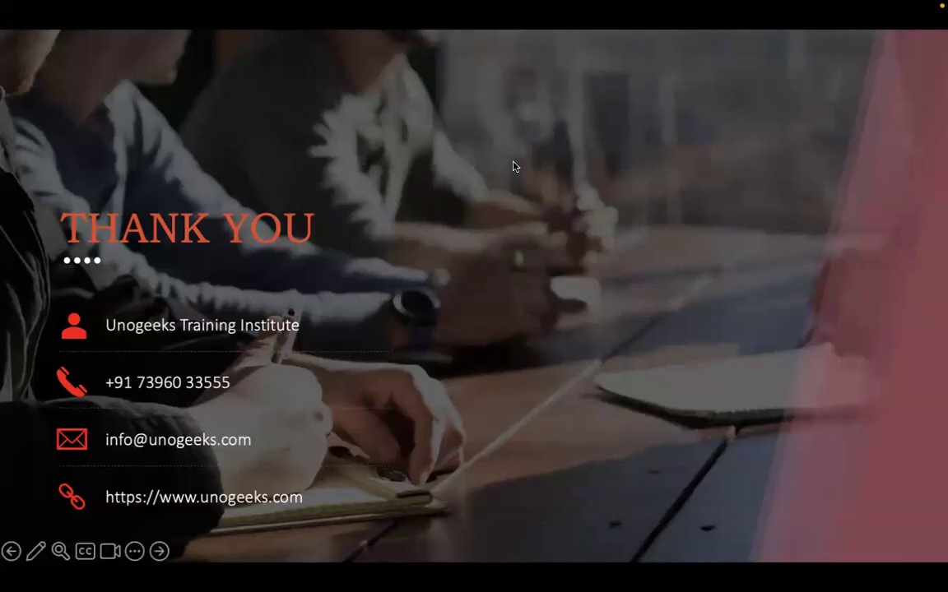
pyautogui.press('super+Tab')
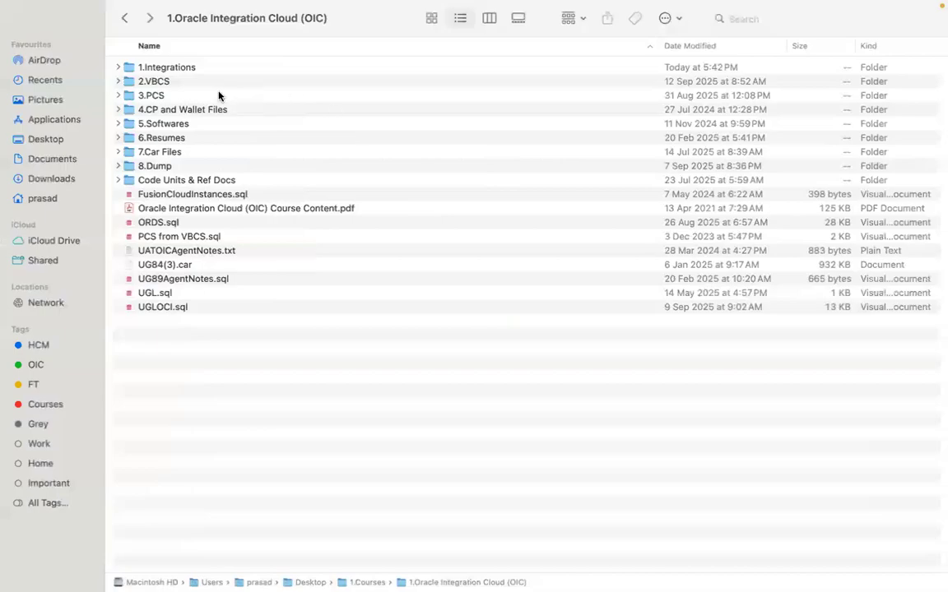
pyautogui.doubleClick(211, 69)
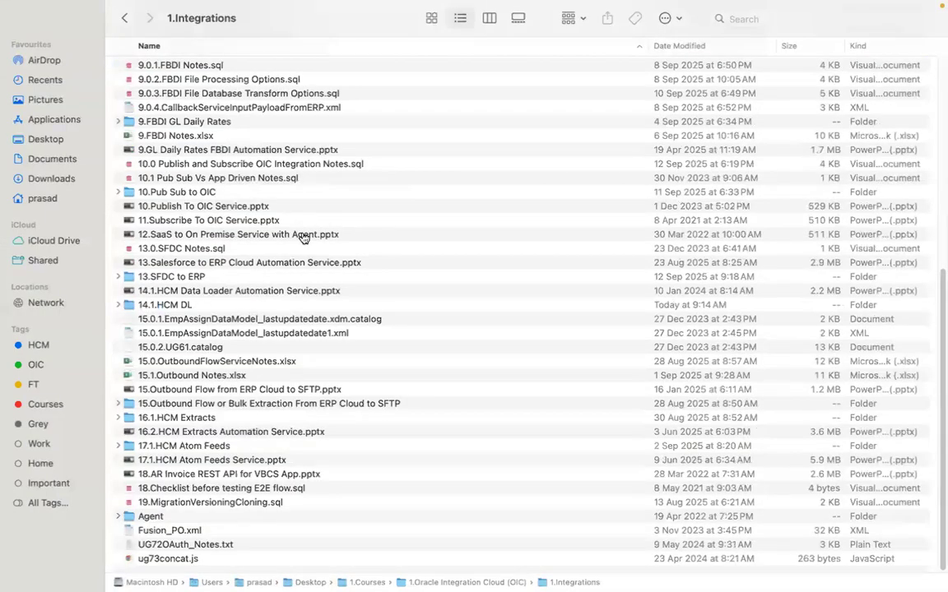
# - Switch to Firefox to show the UG104 ERP Conn connection, and to Chrome to show the Create Transaction: Invoice page
pyautogui.press('super+Tab')
pyautogui.press('super+Tab')
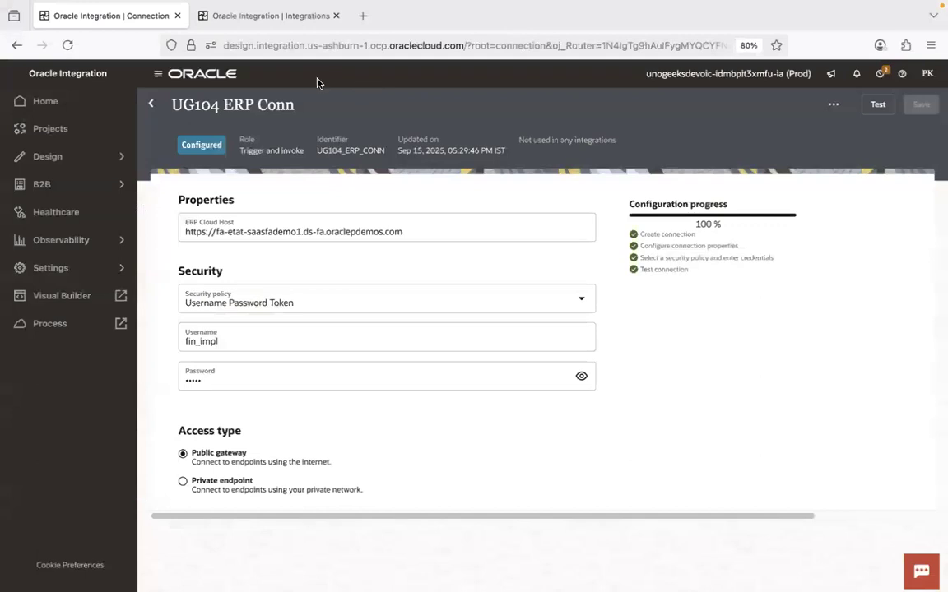
pyautogui.press('super+Tab')
pyautogui.press('super+Tab')
pyautogui.press('super+Tab')
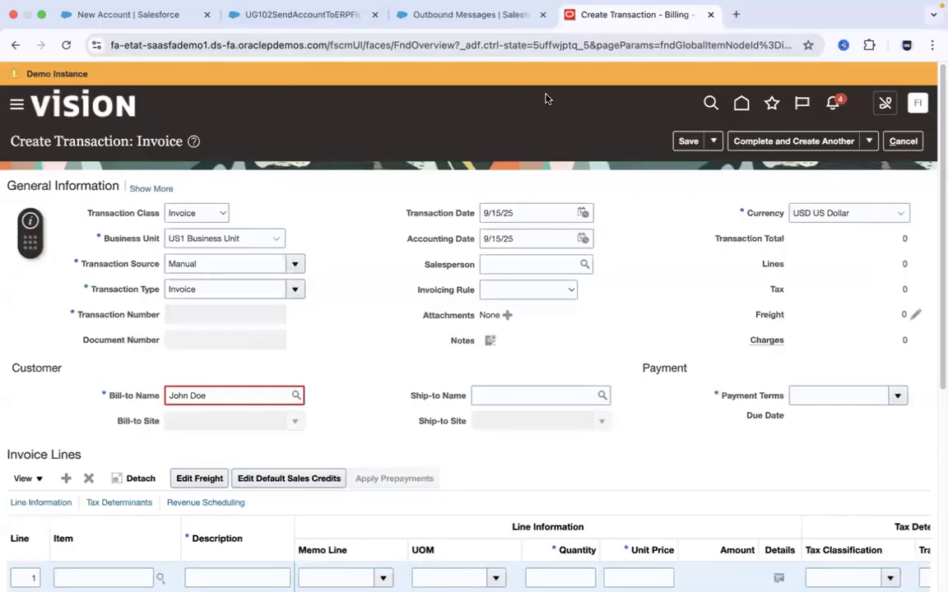
# - Switch to the PowerPoint slide show and display the closing Thank You slide
pyautogui.press('super+Tab')
pyautogui.press('super+Tab')
pyautogui.press('super+Tab')
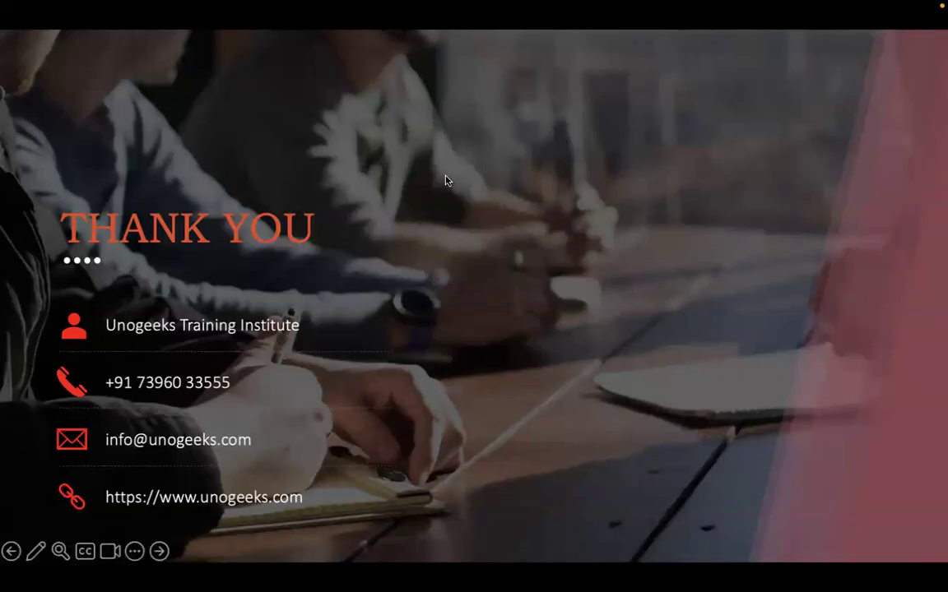
# - Switch to Finder to show the 1.Integrations files again, and return to the Thank You slide in PowerPoint
pyautogui.press('super+Tab')
pyautogui.press('super+Tab')
pyautogui.press('super+Tab')
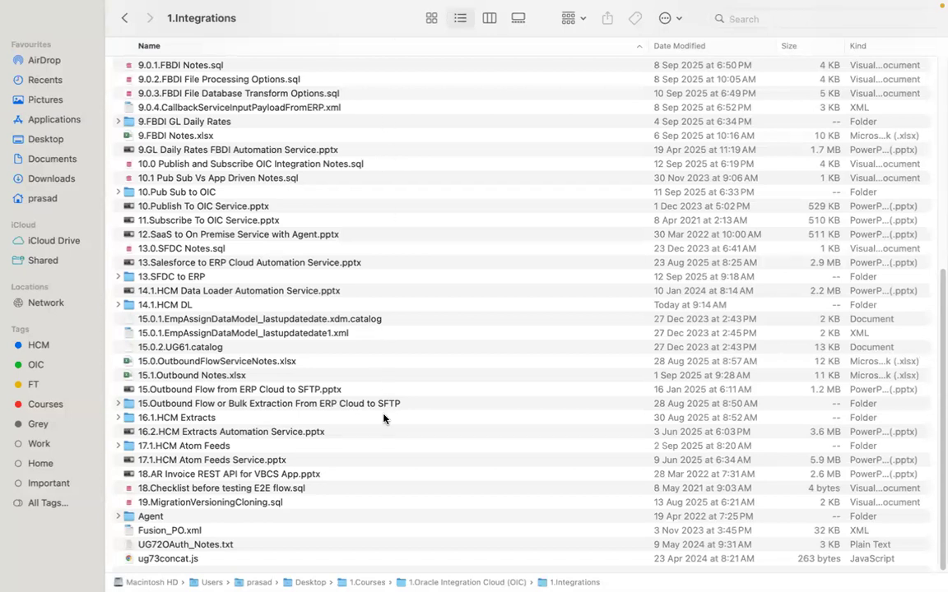
pyautogui.press('super+Tab')
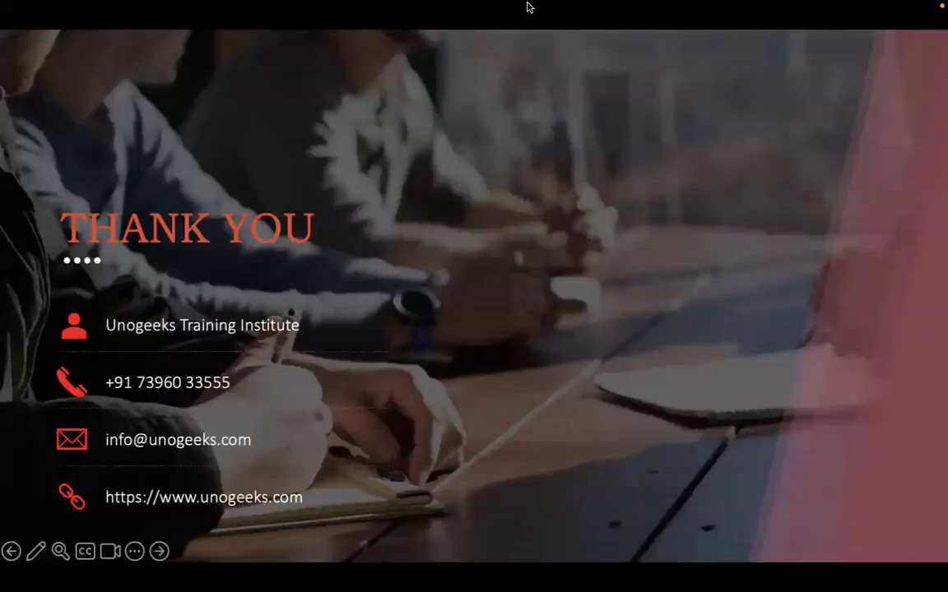